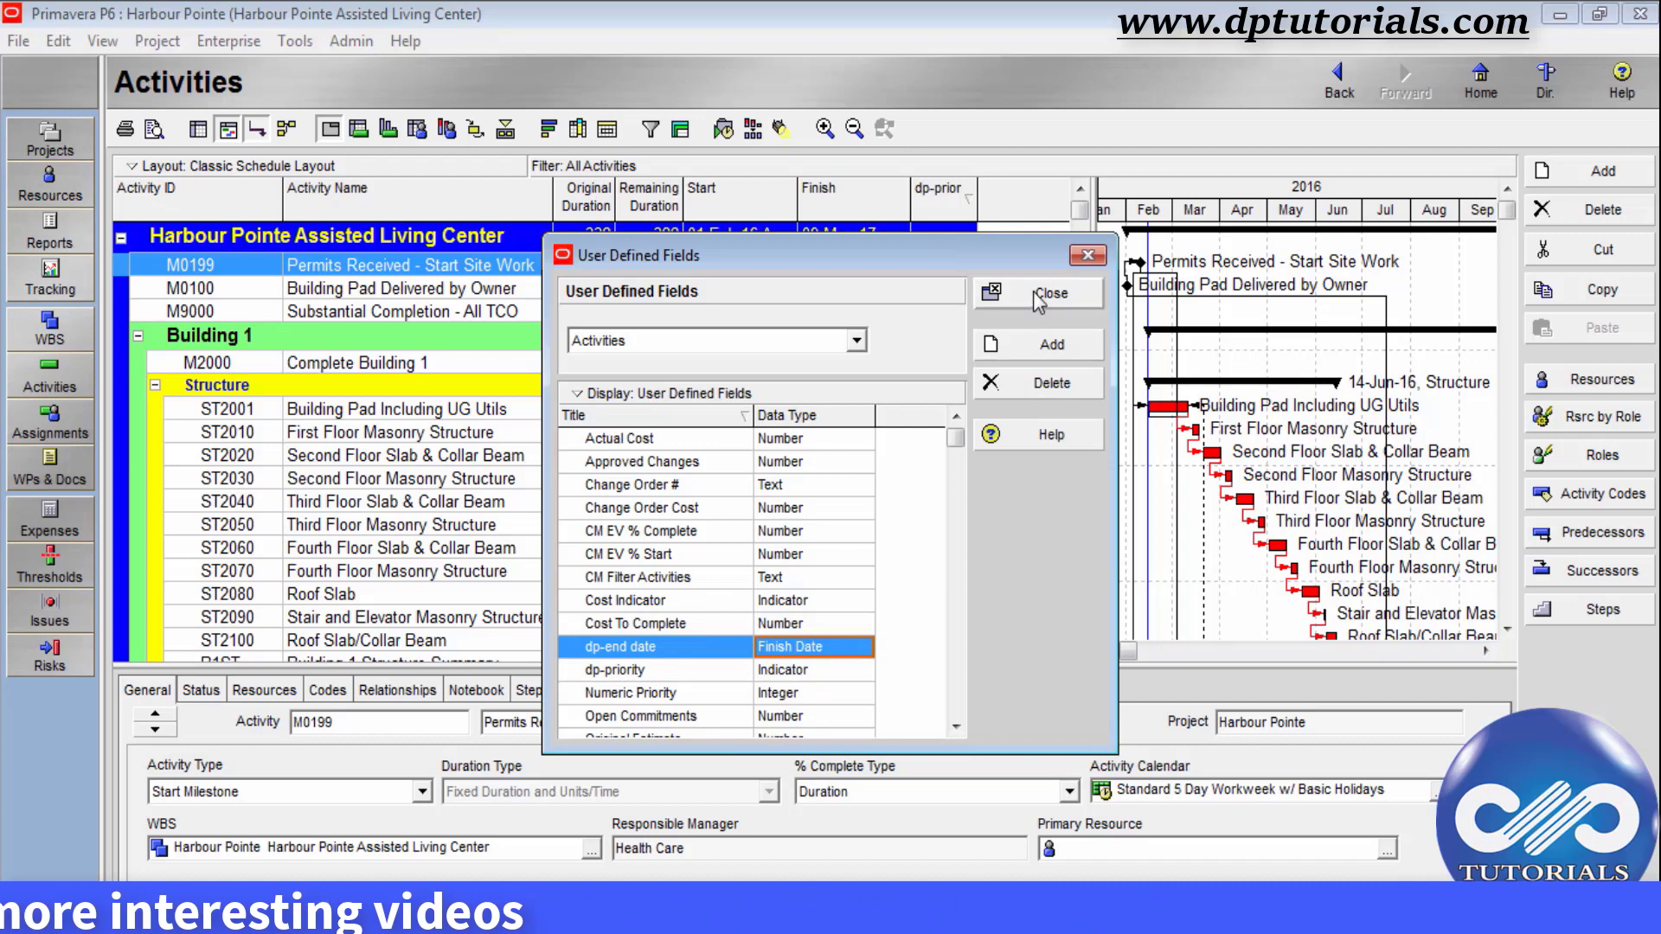
- Close the User Defined Fields dialog and find the dp-end date field among the available activity table columns
left_click(1037, 295)
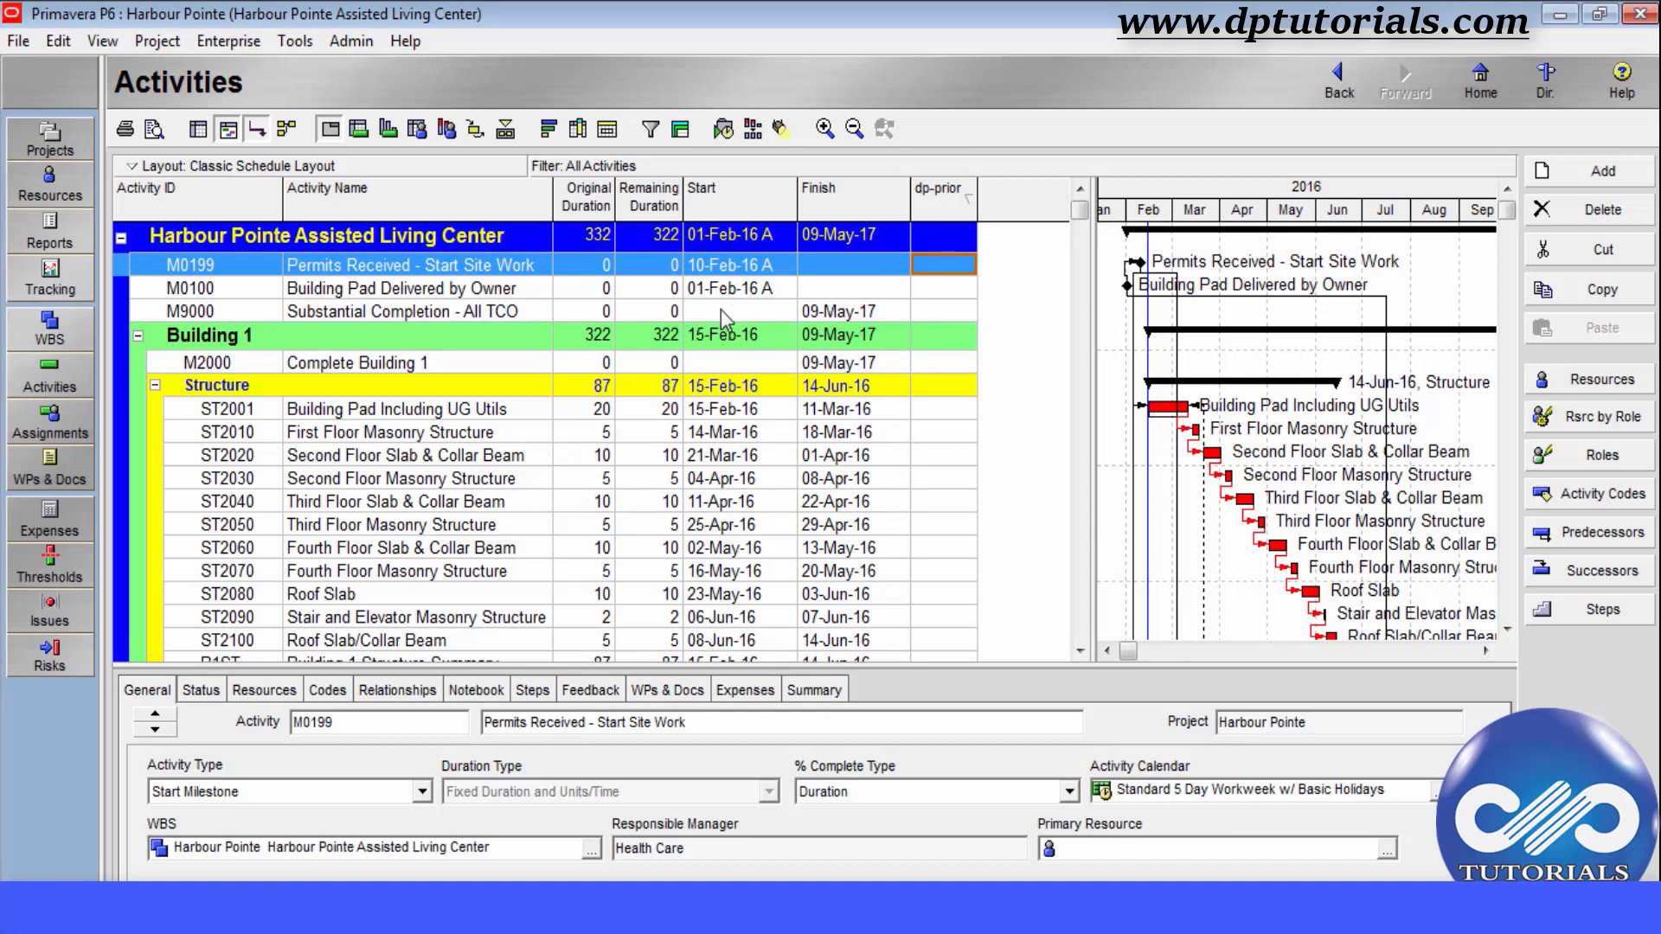
right_click(948, 201)
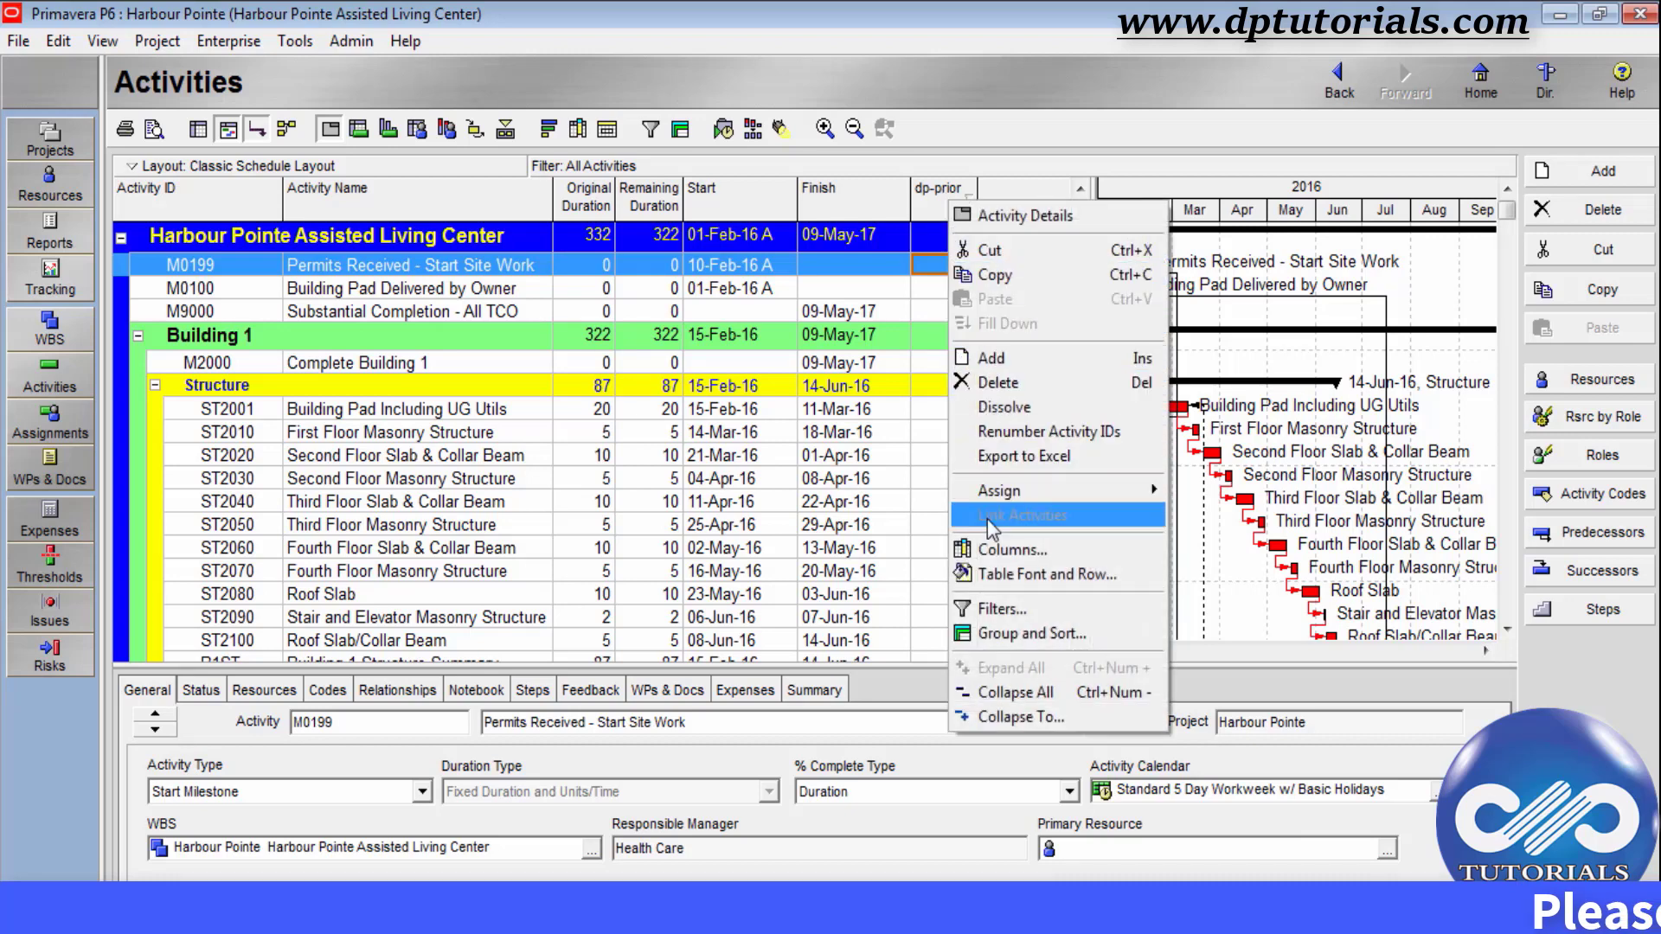
left_click(999, 552)
left_click(474, 508)
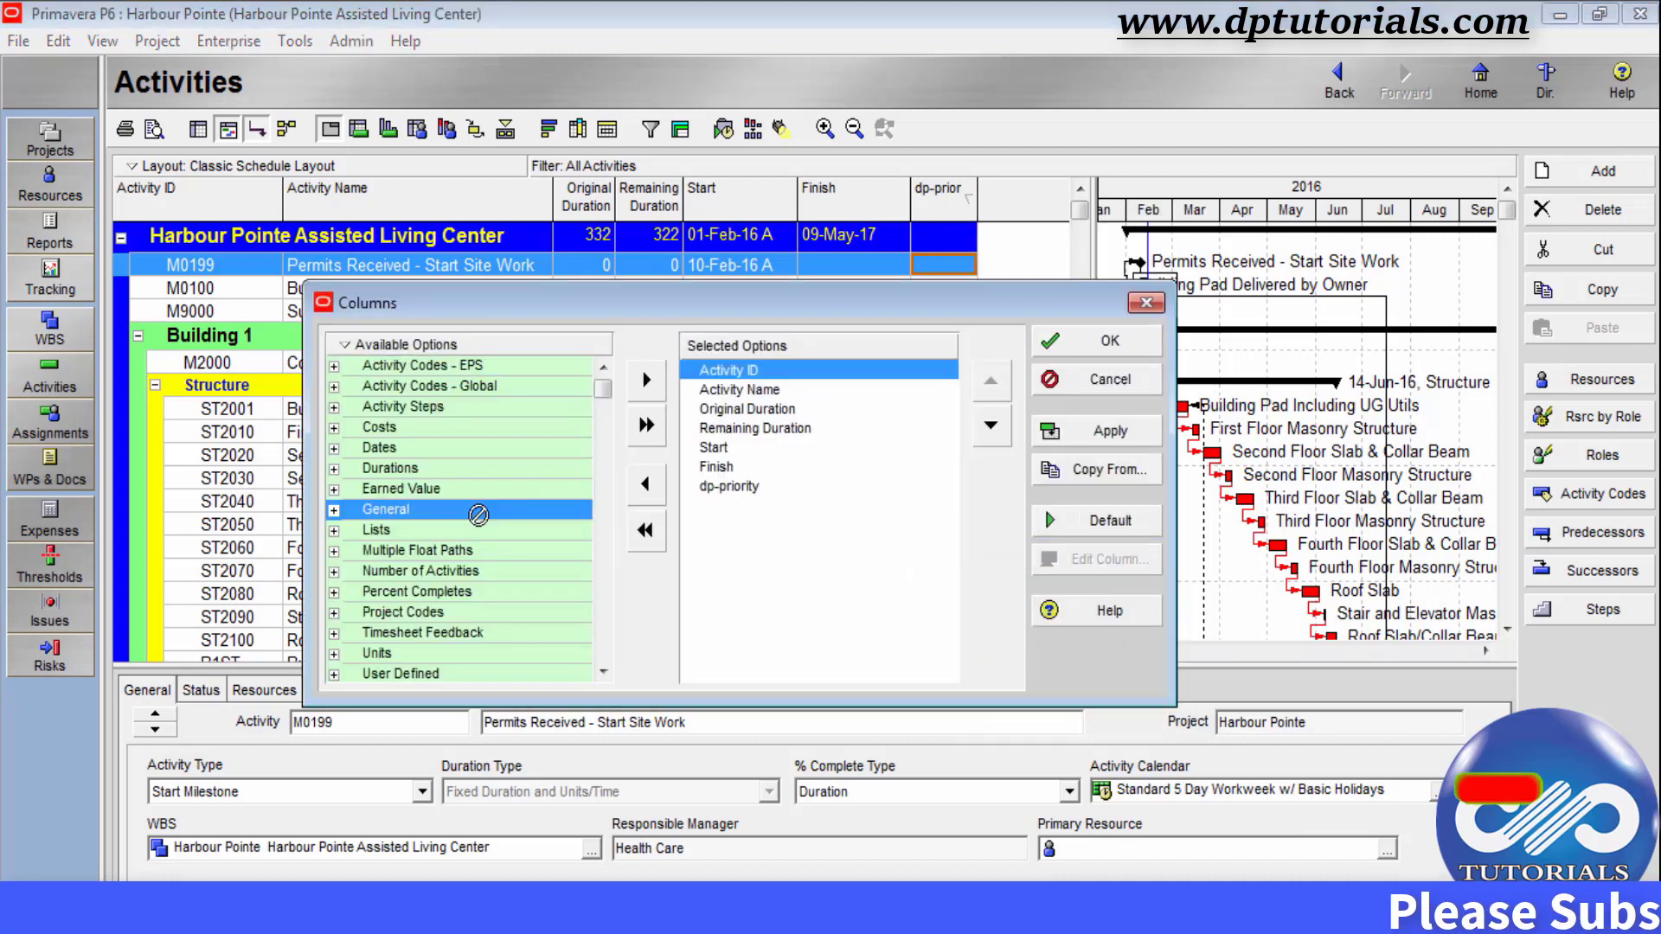
key("ctrl+f")
type("dp-end")
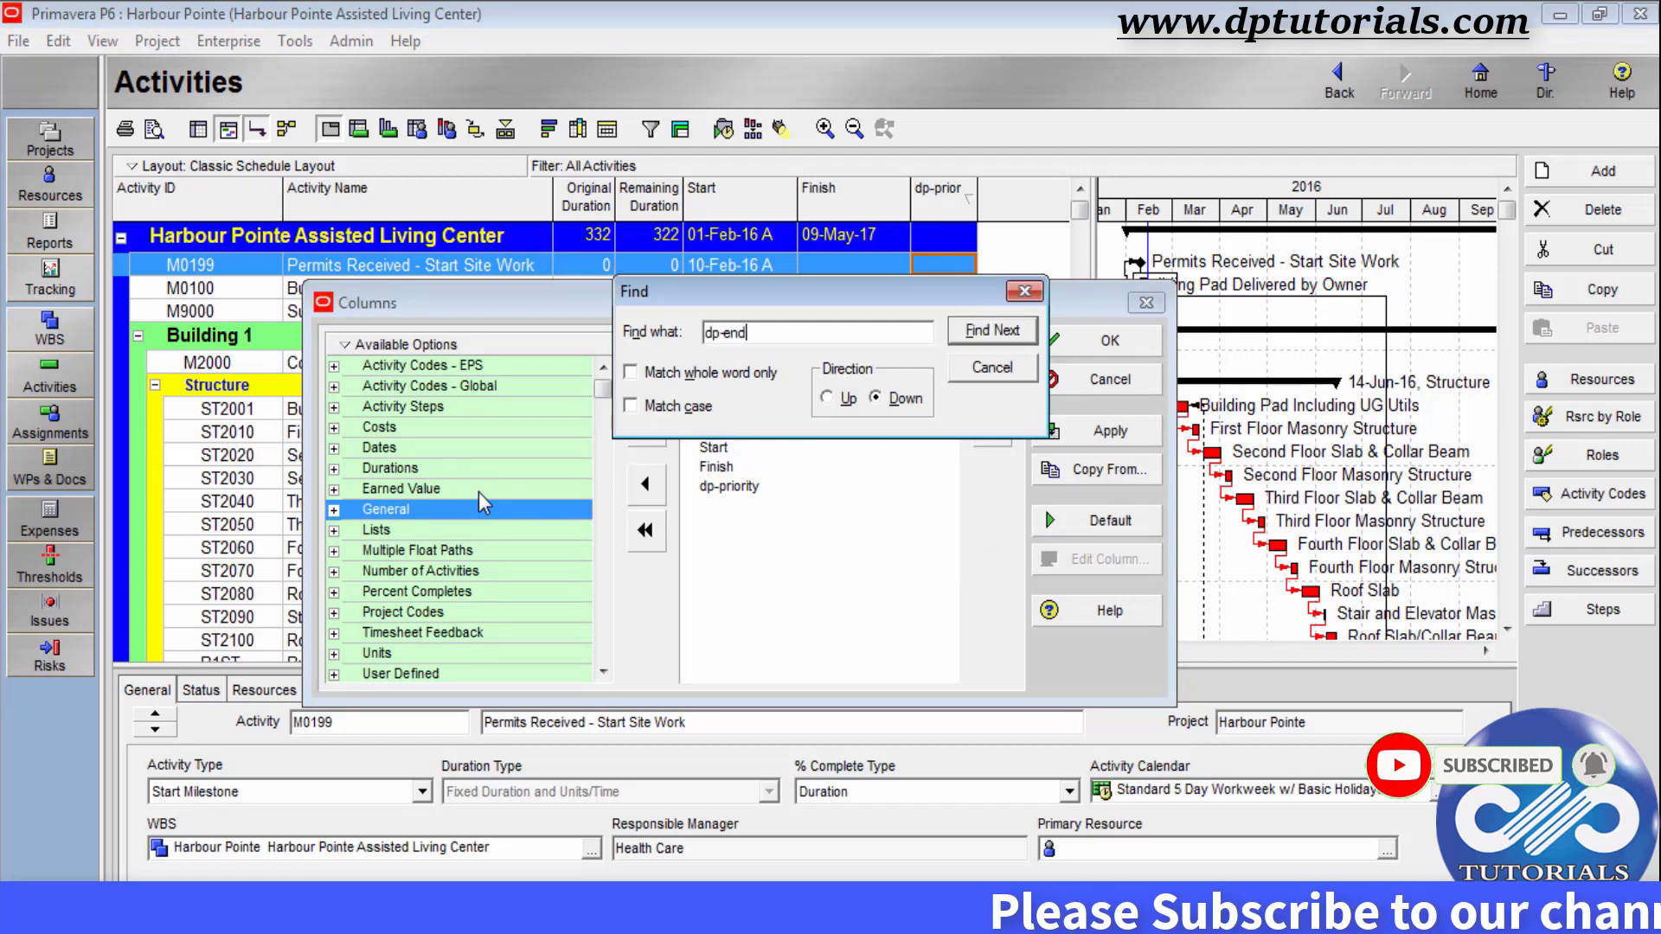
key("Return")
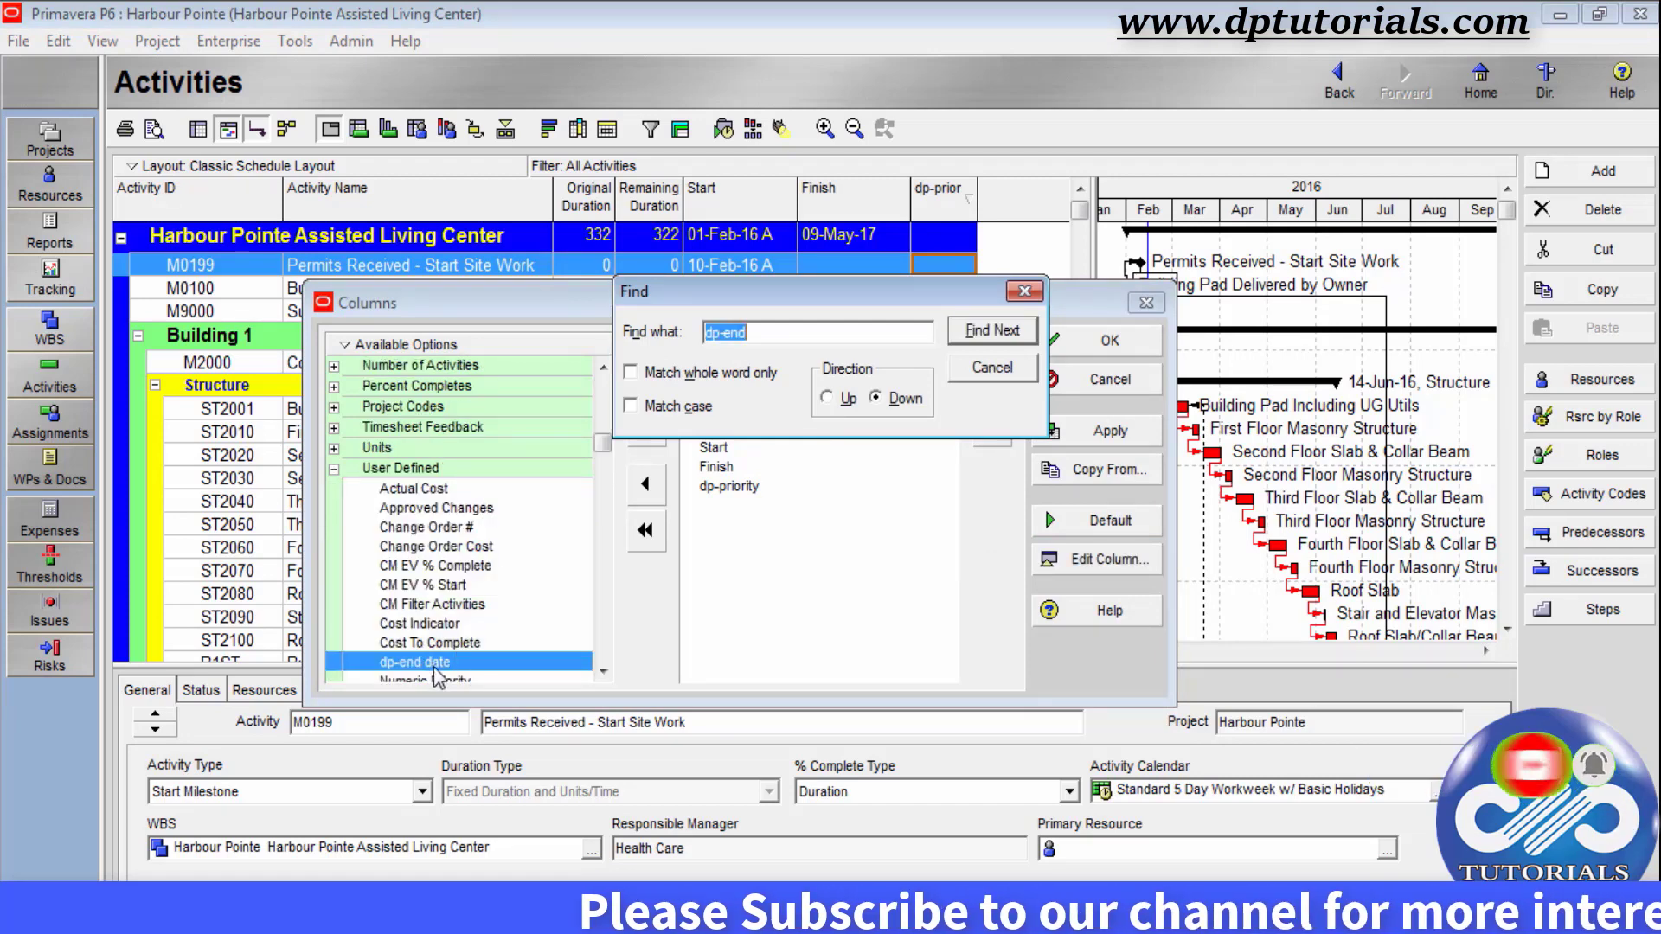
left_click_drag(711, 291, 606, 234)
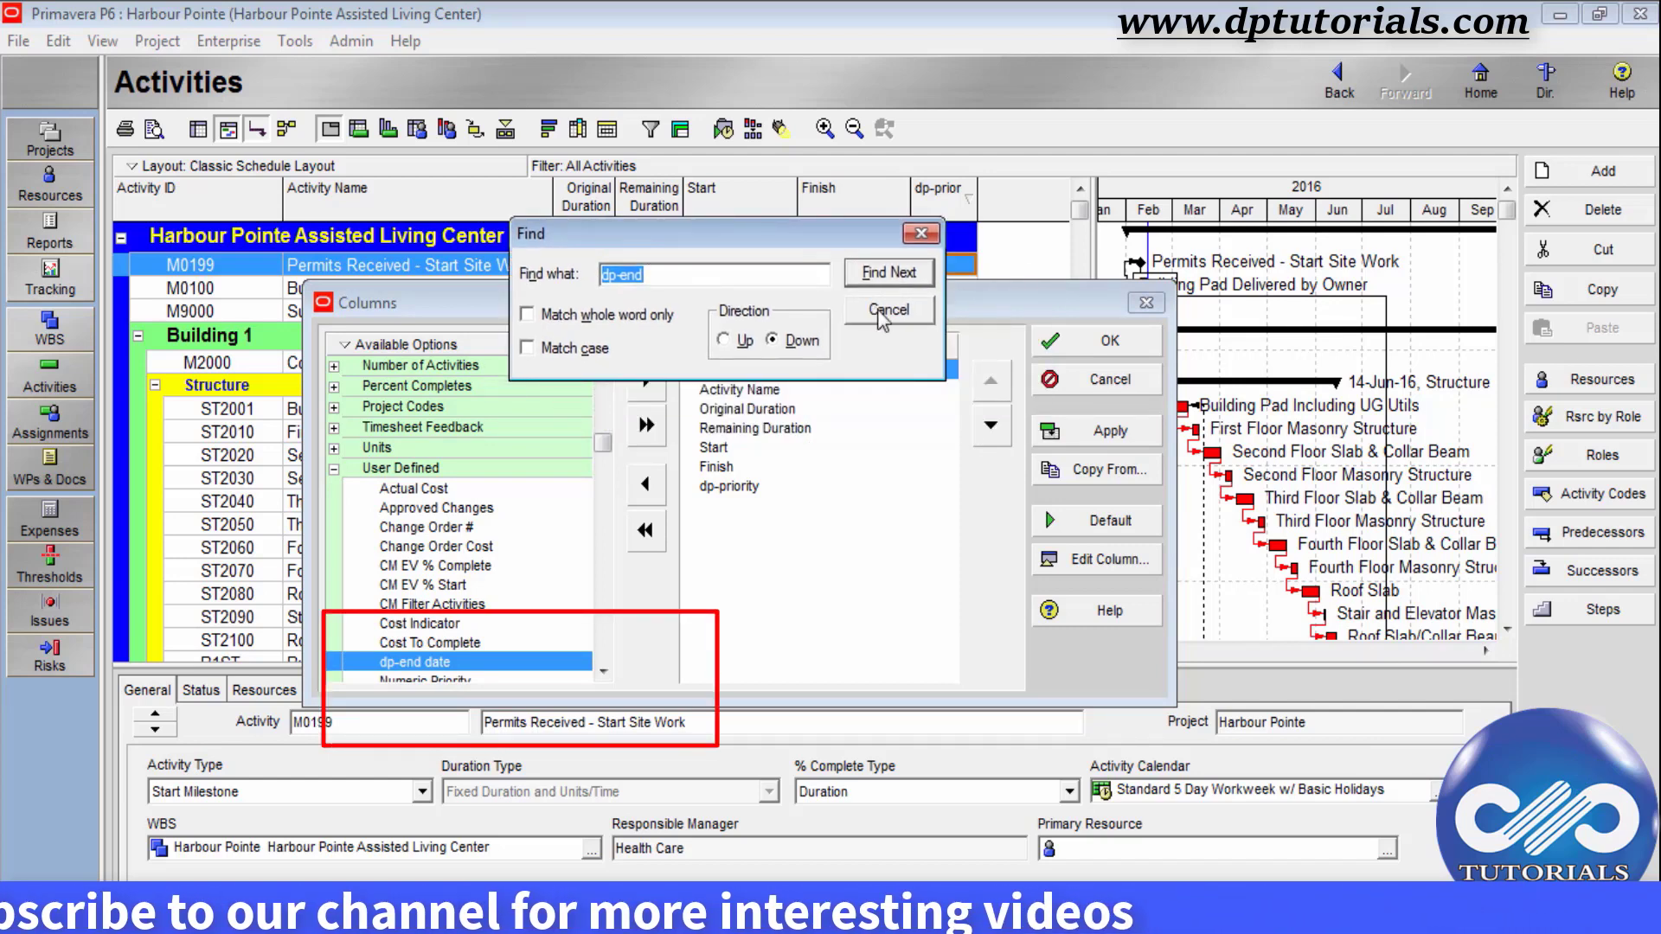
left_click(877, 309)
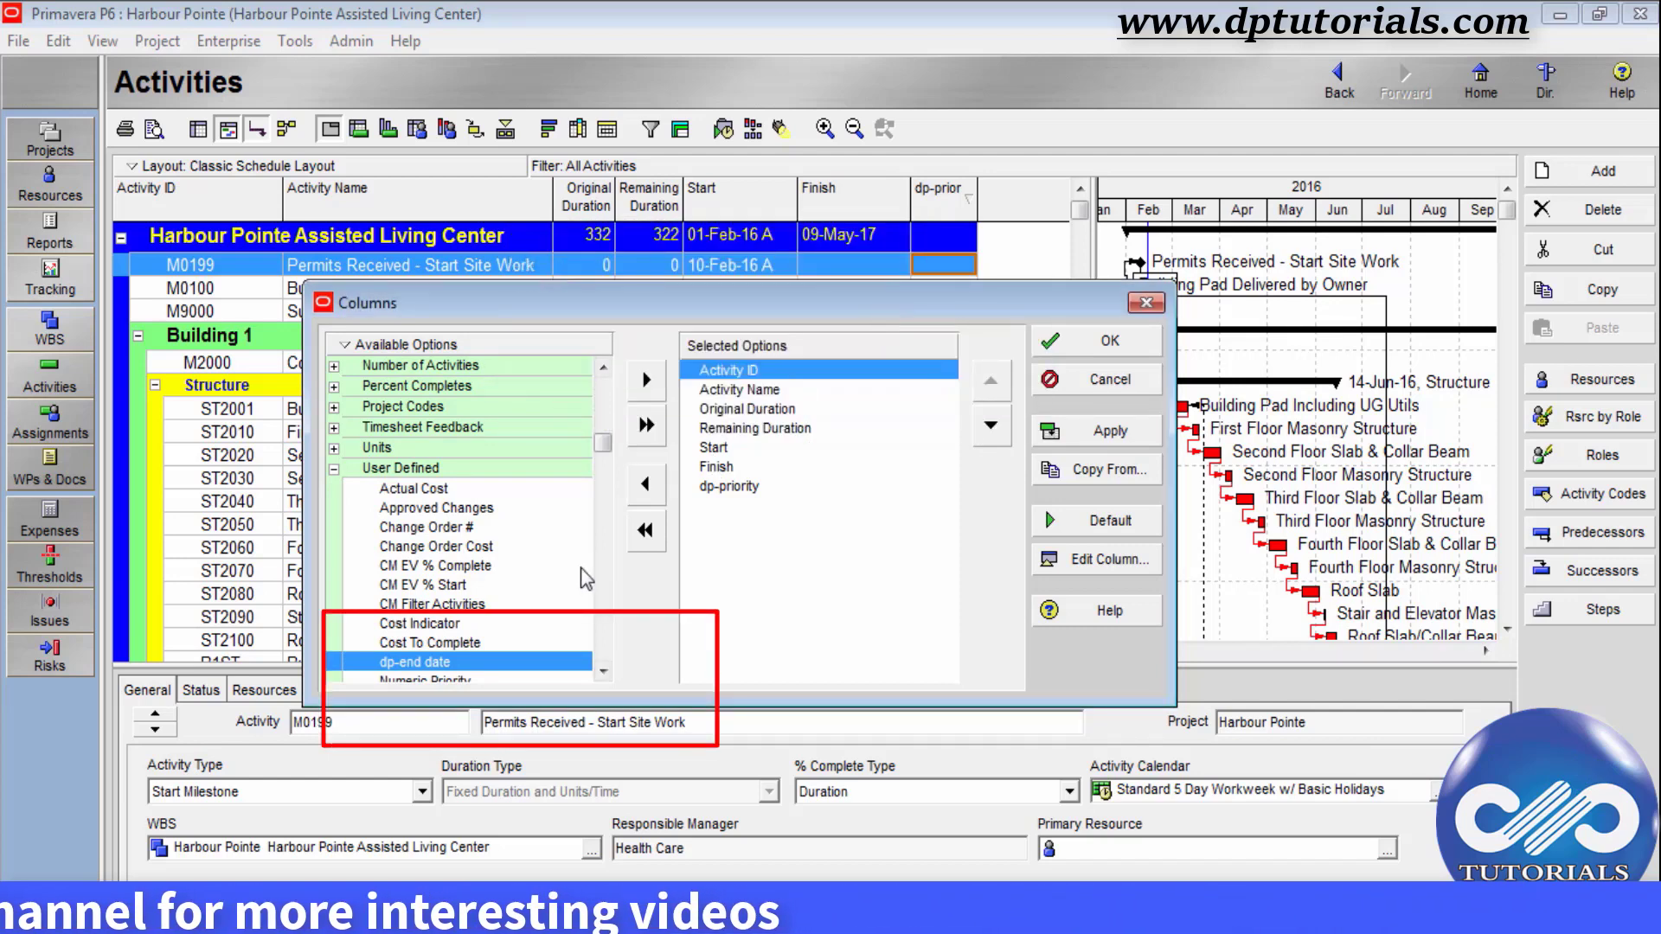
- Replace the dp-priority column with dp-end date in the activity table and narrow the new column to fit its title
left_click(729, 486)
left_click(646, 379)
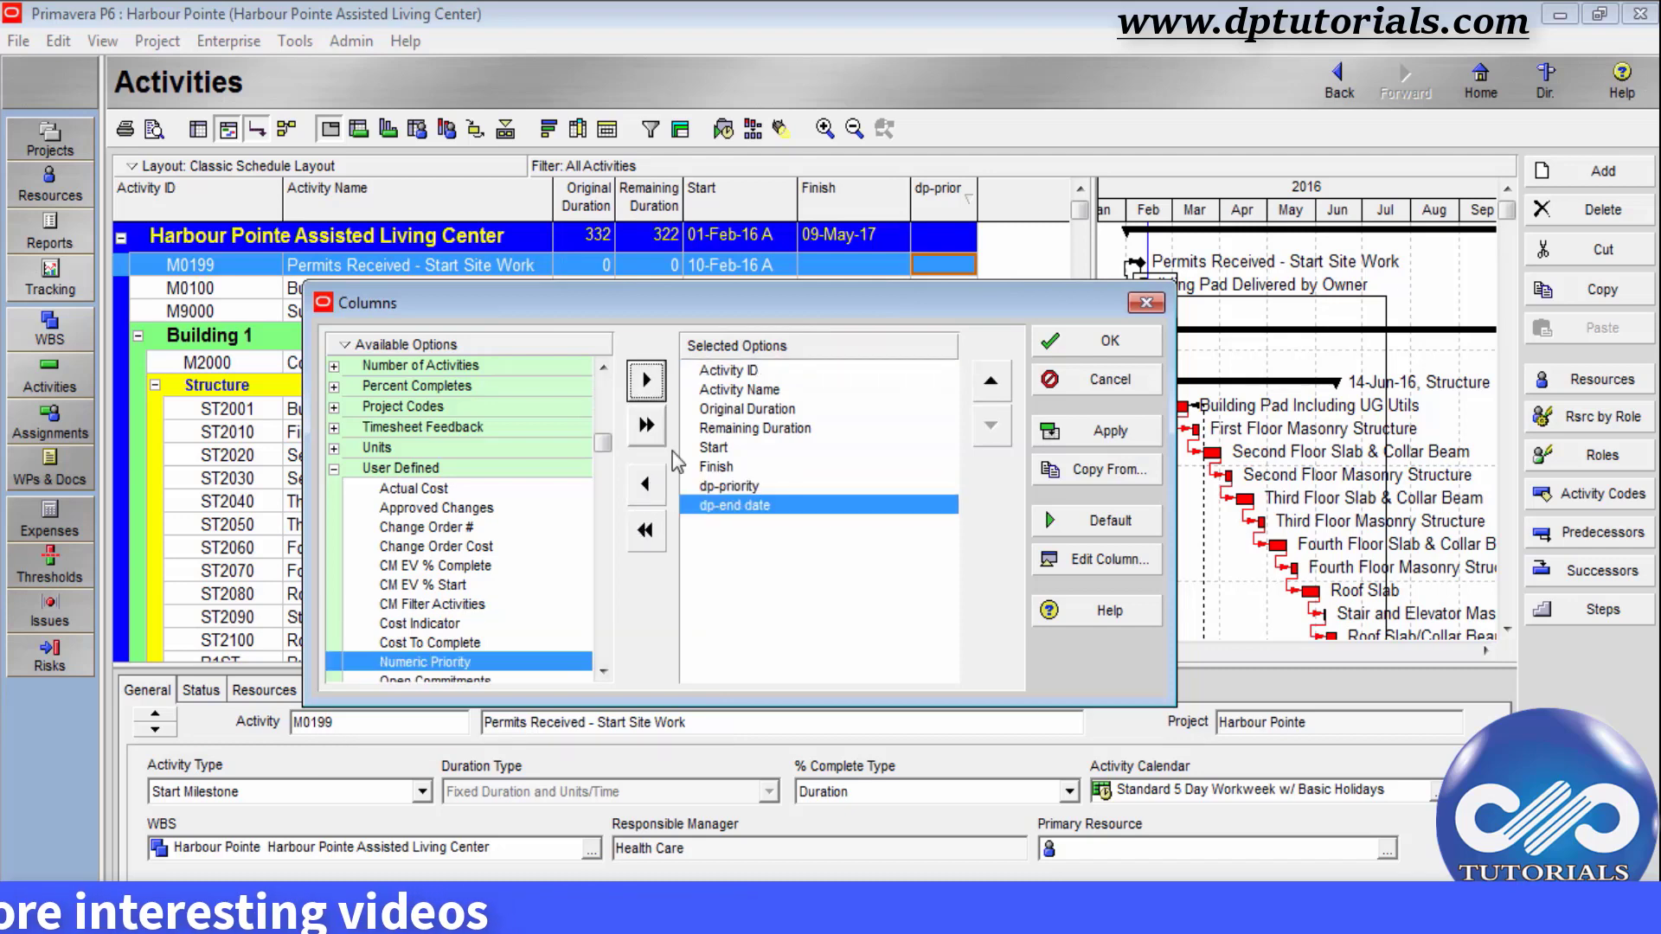
left_click(730, 487)
double_click(730, 487)
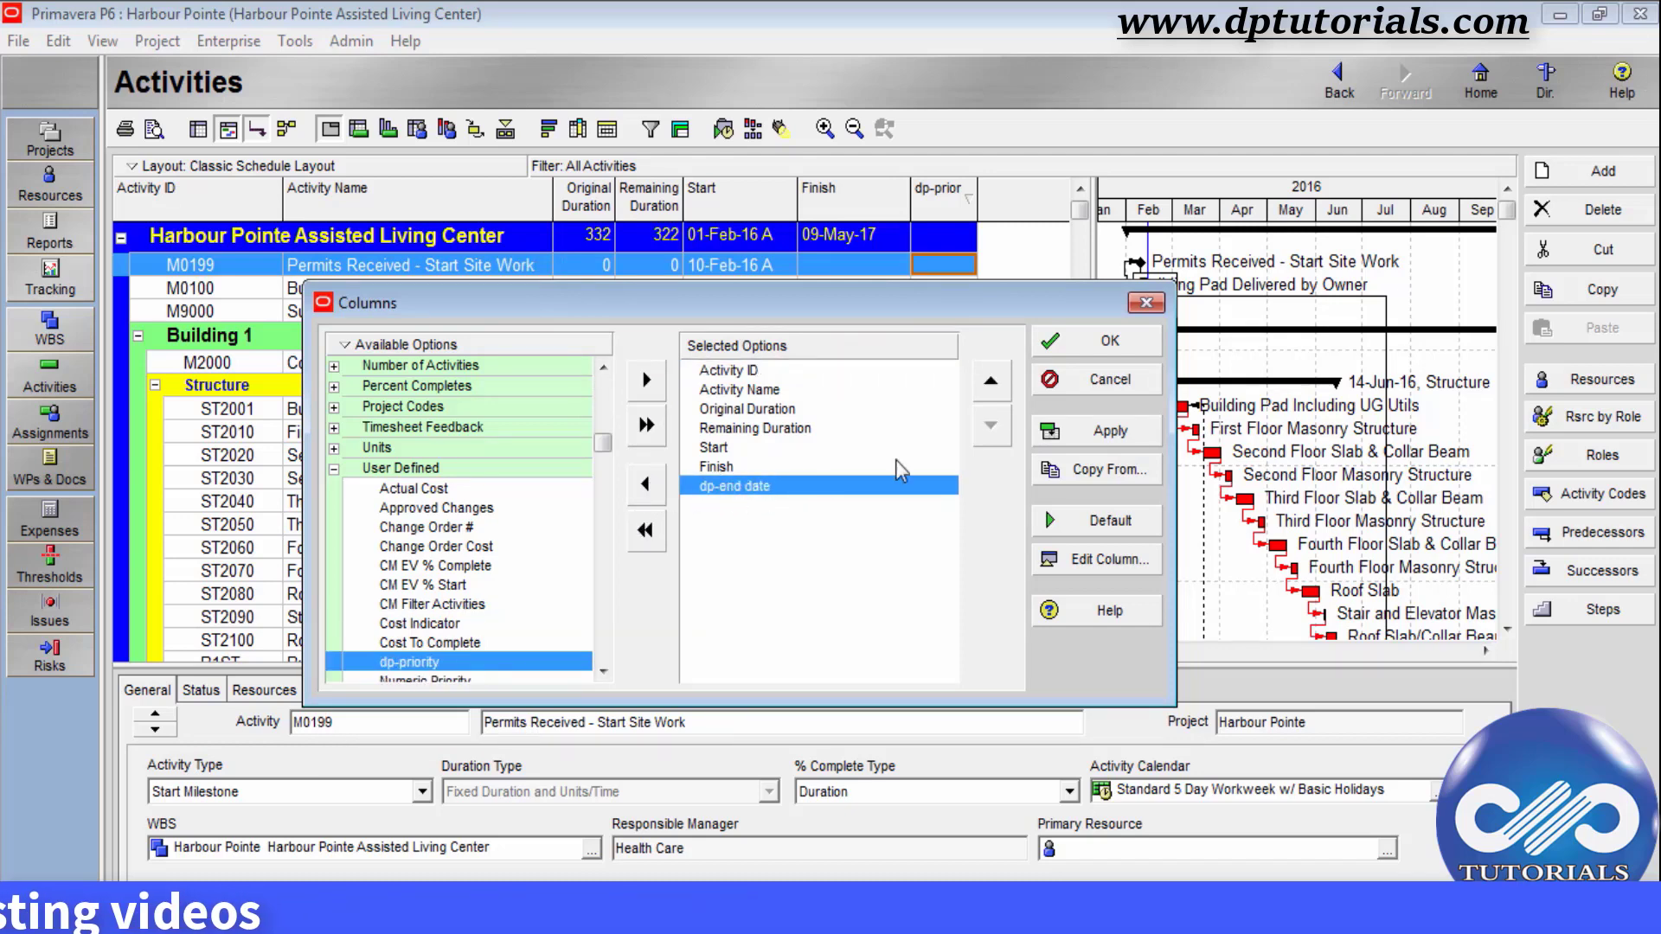
left_click(1095, 424)
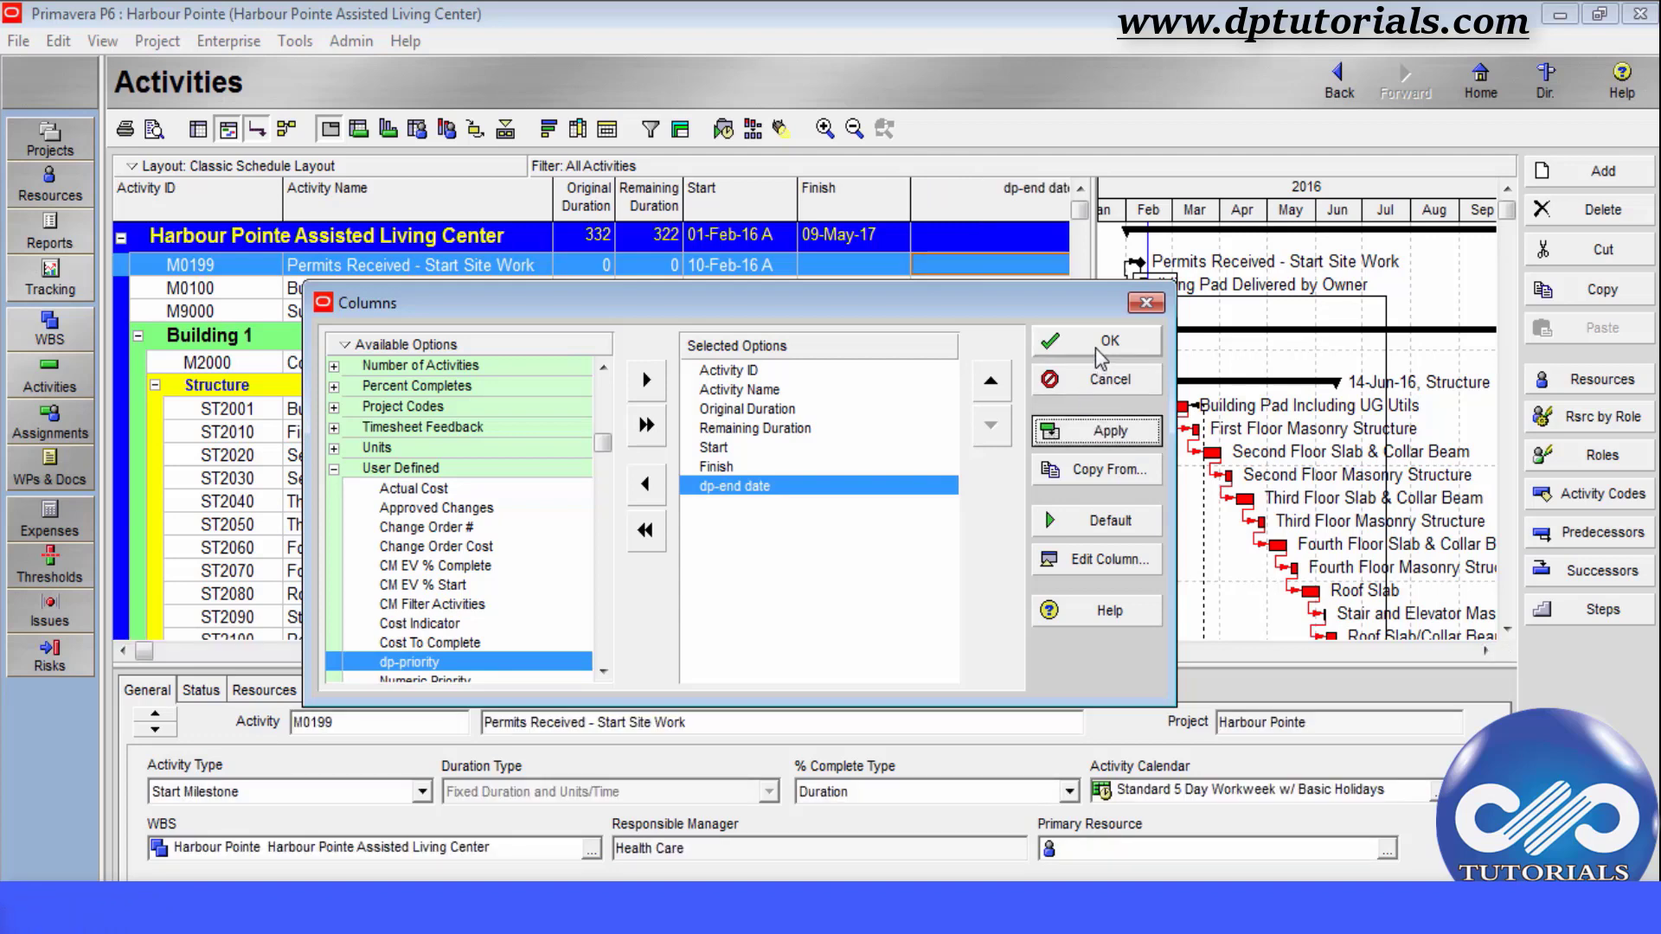
left_click(1100, 348)
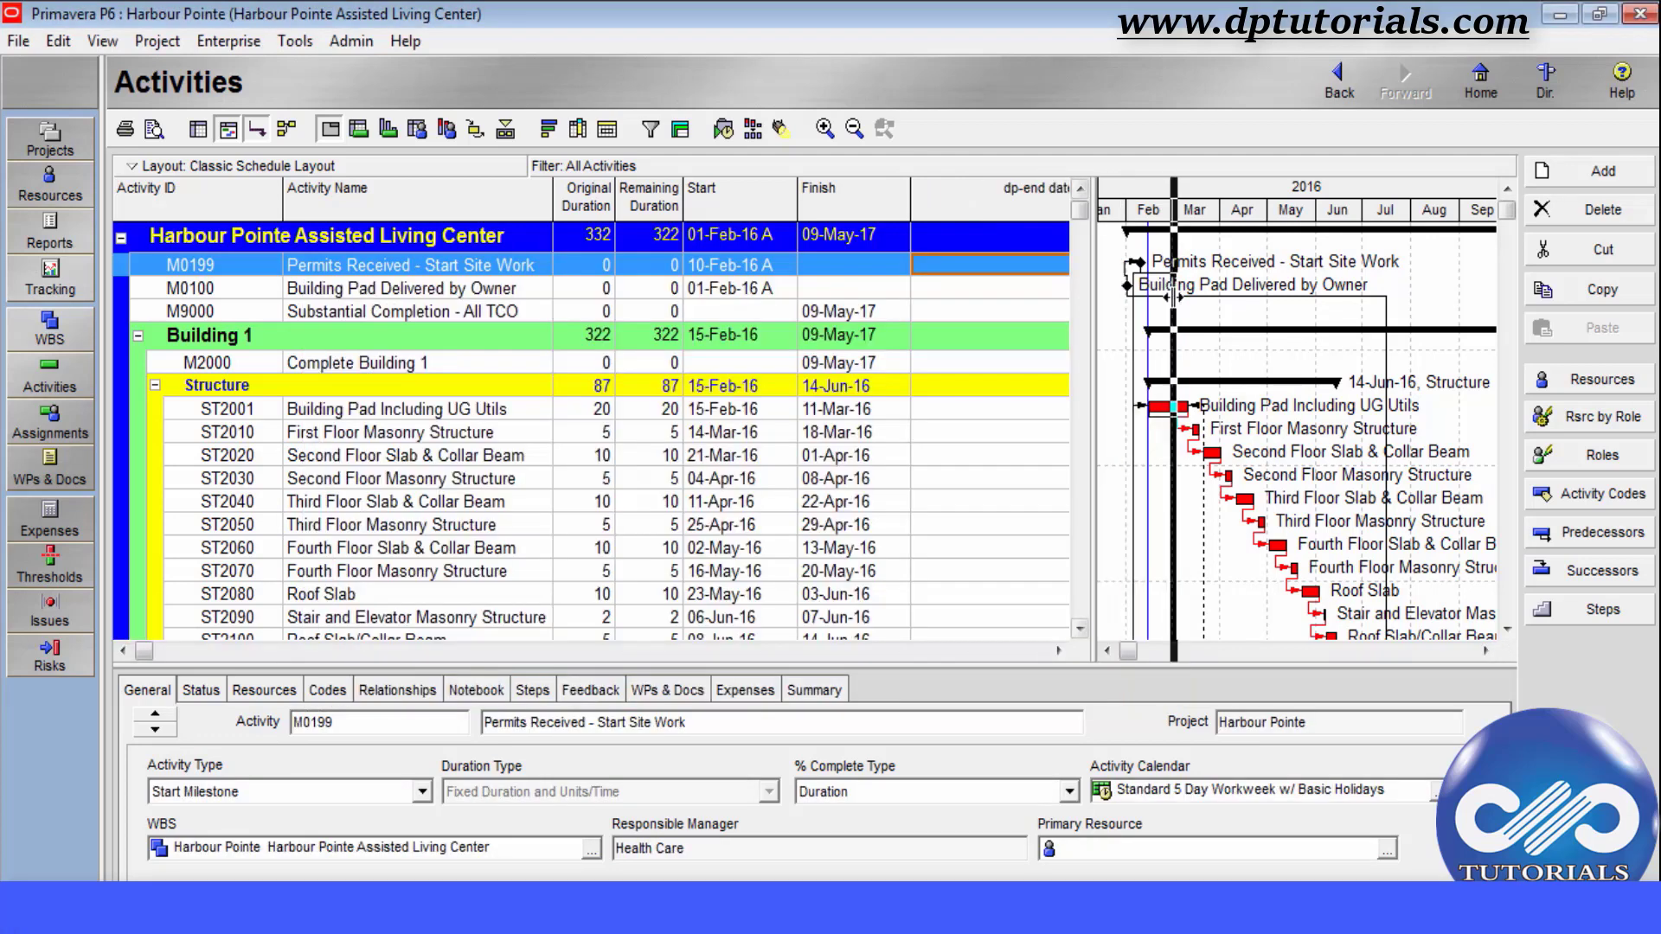
left_click_drag(1071, 195, 998, 198)
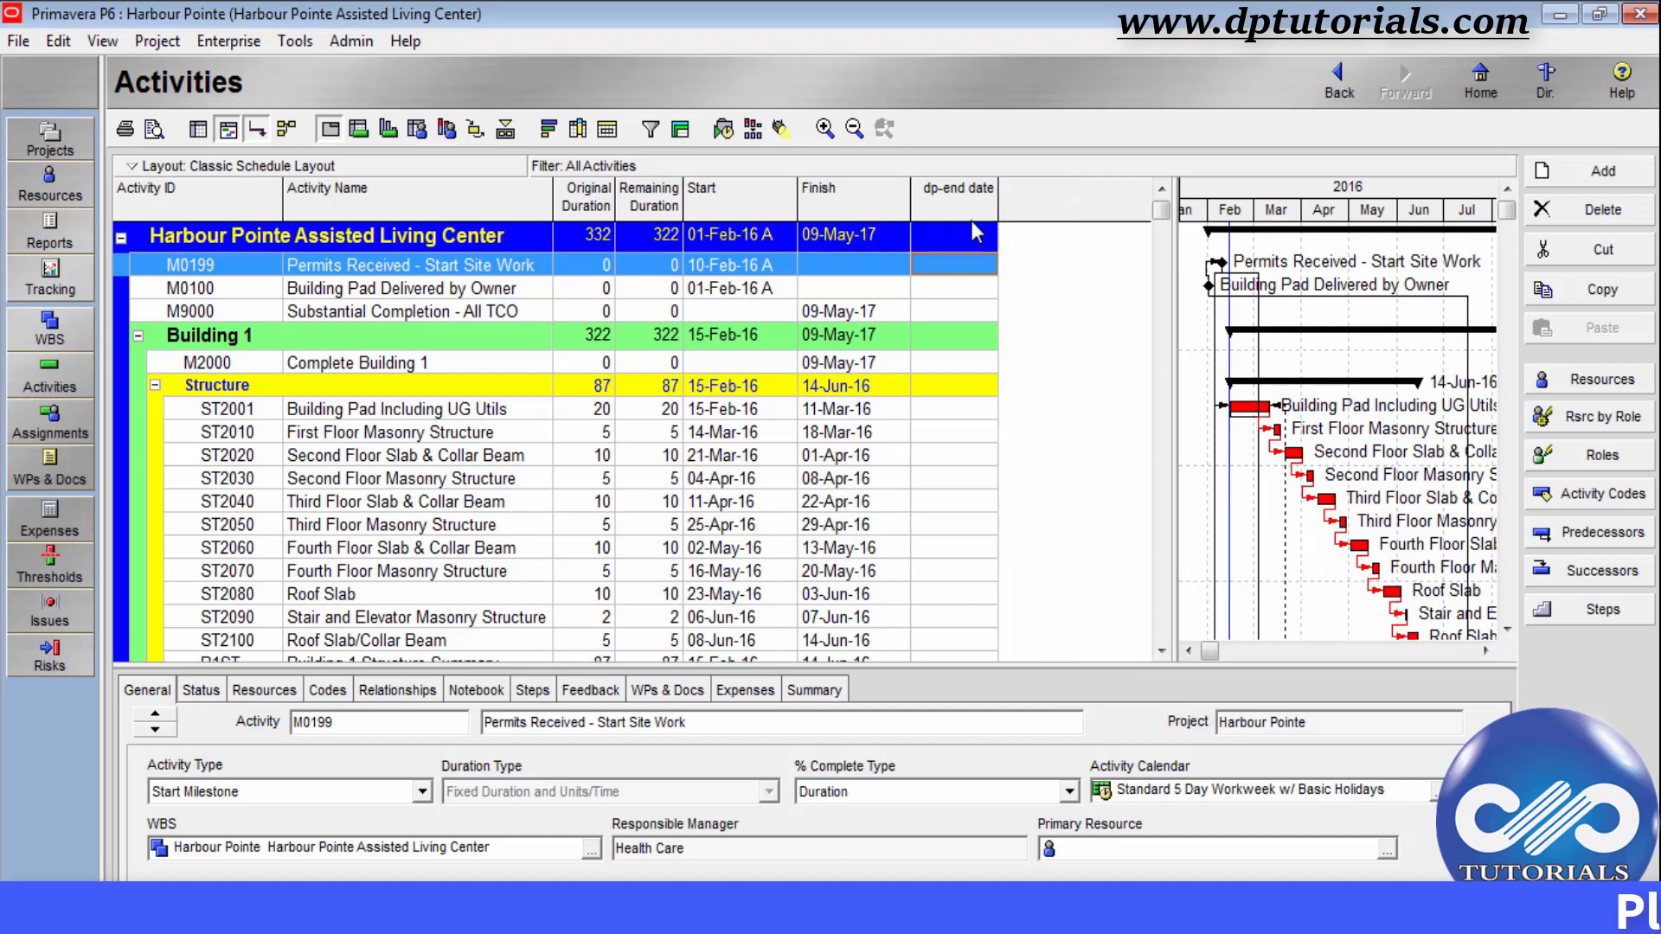
- View the calendar for the dp-end date of activity M2000, Complete Building 1, and close it without picking a date
left_click(952, 291)
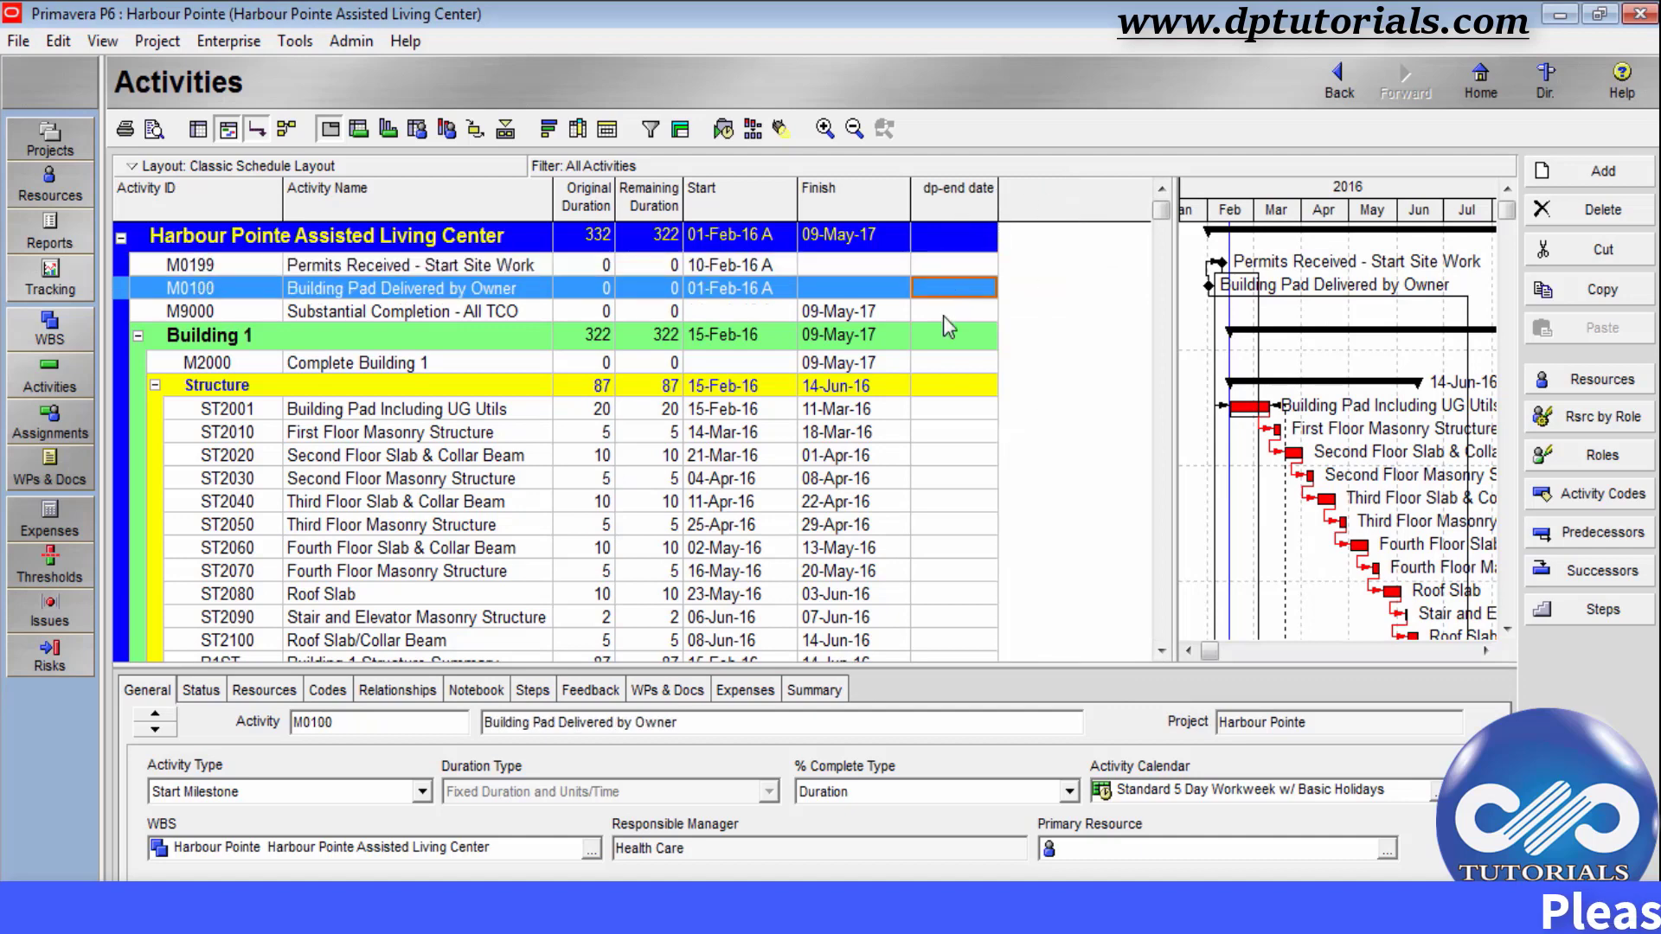
left_click(959, 361)
left_click(987, 364)
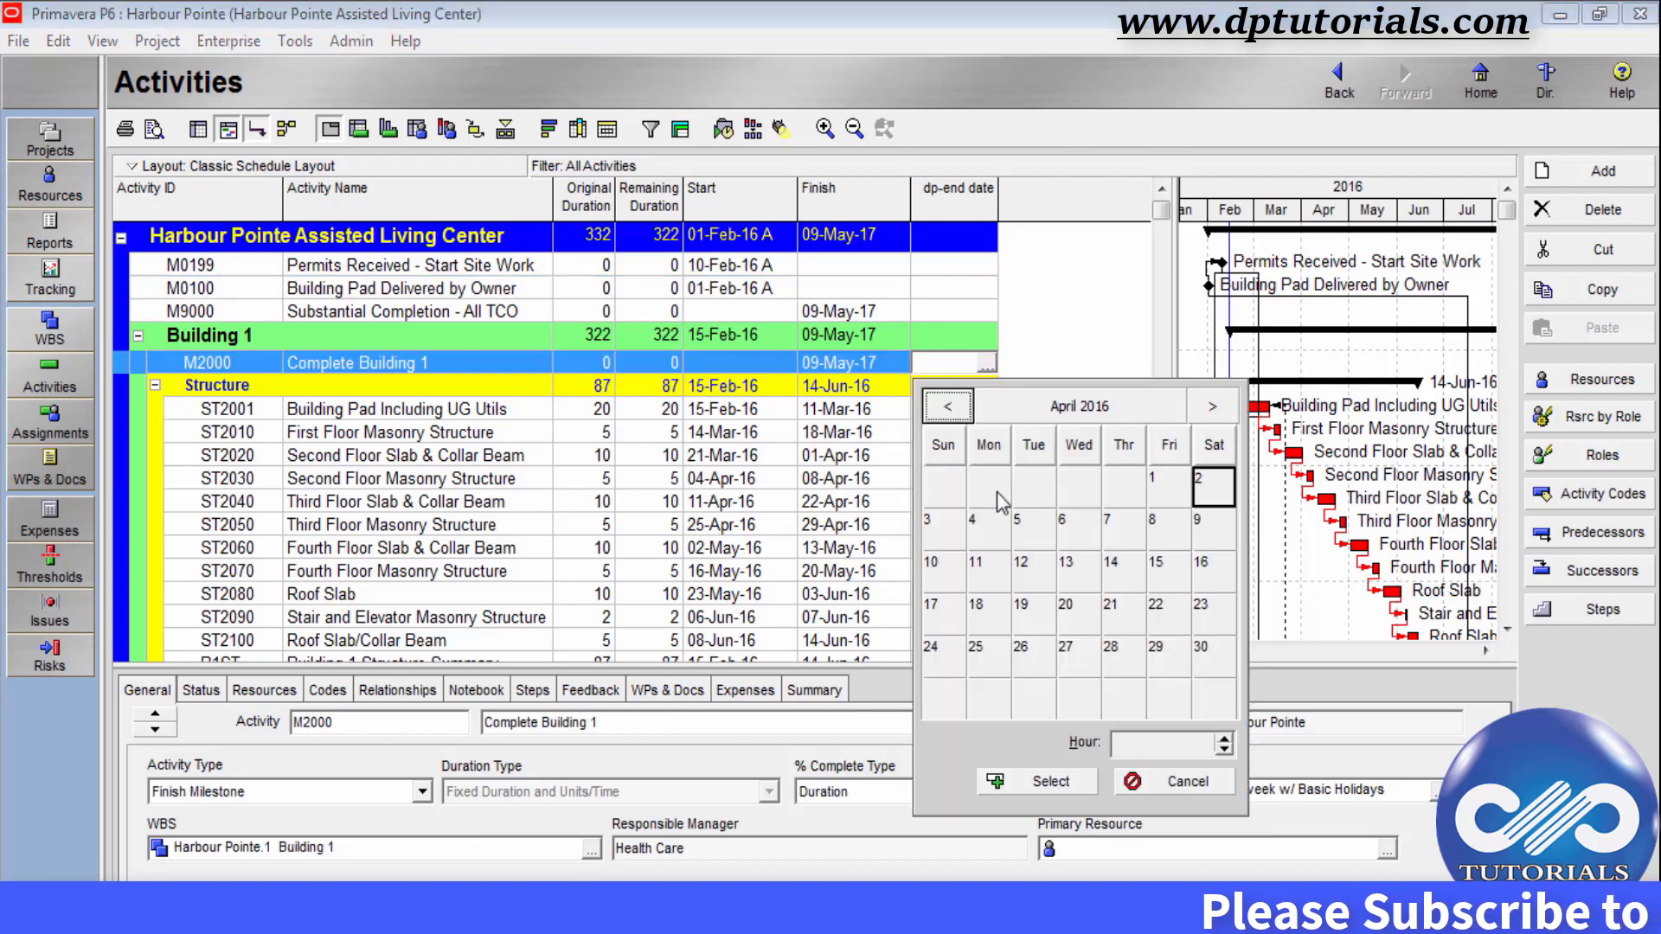
left_click(1185, 781)
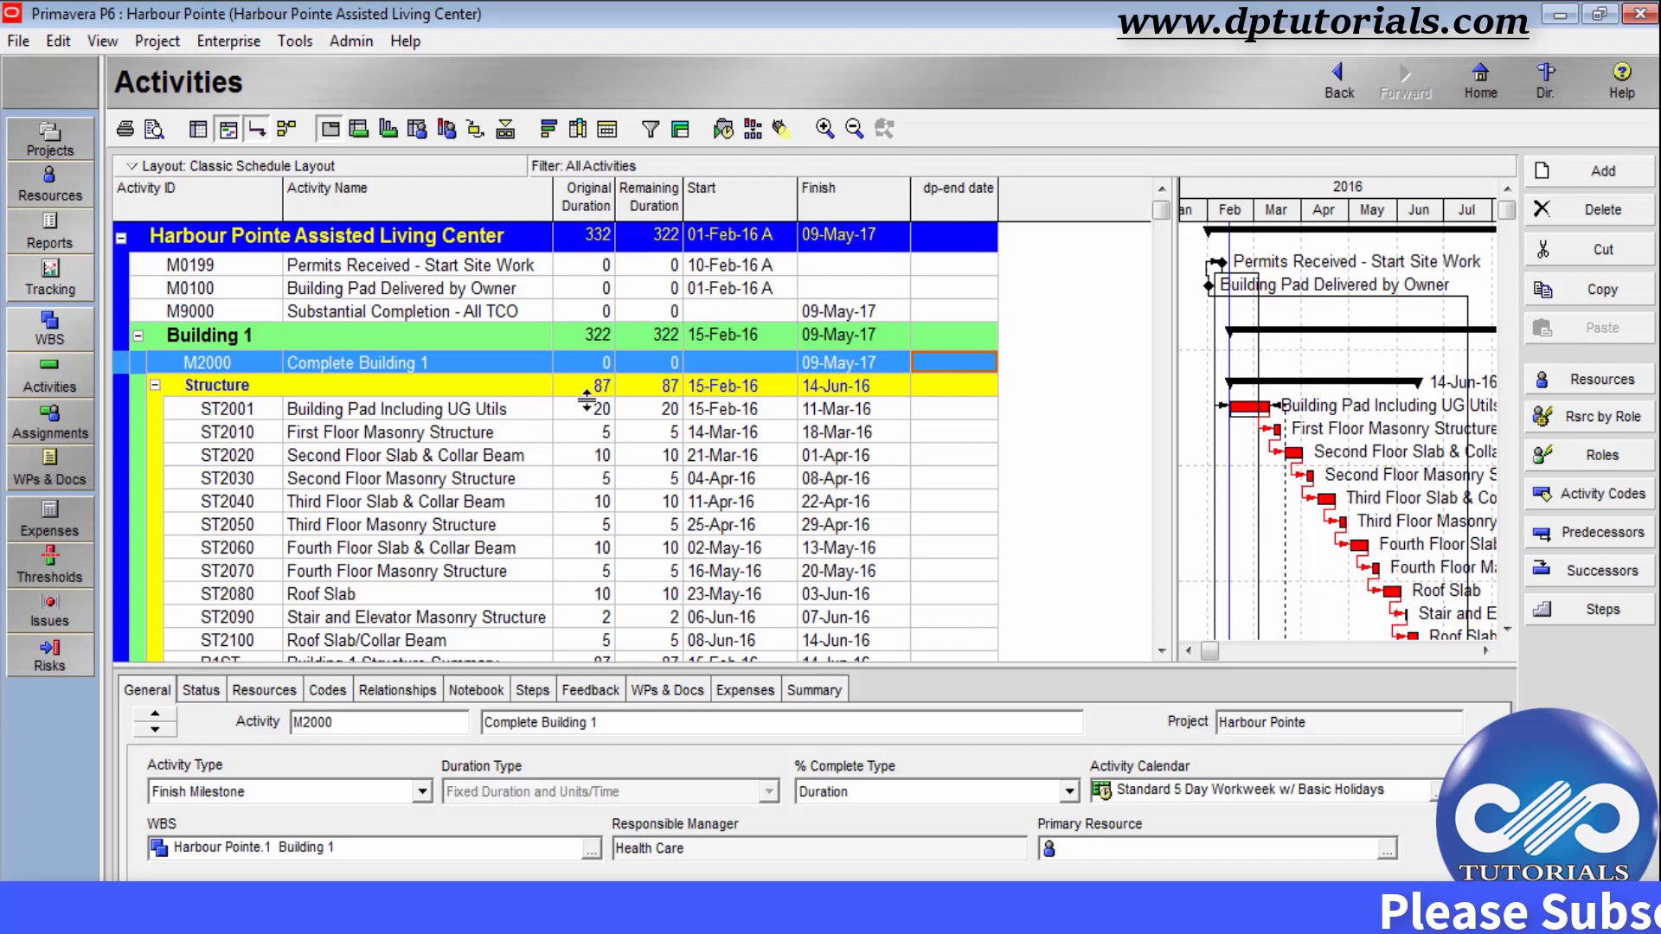
right_click(1062, 340)
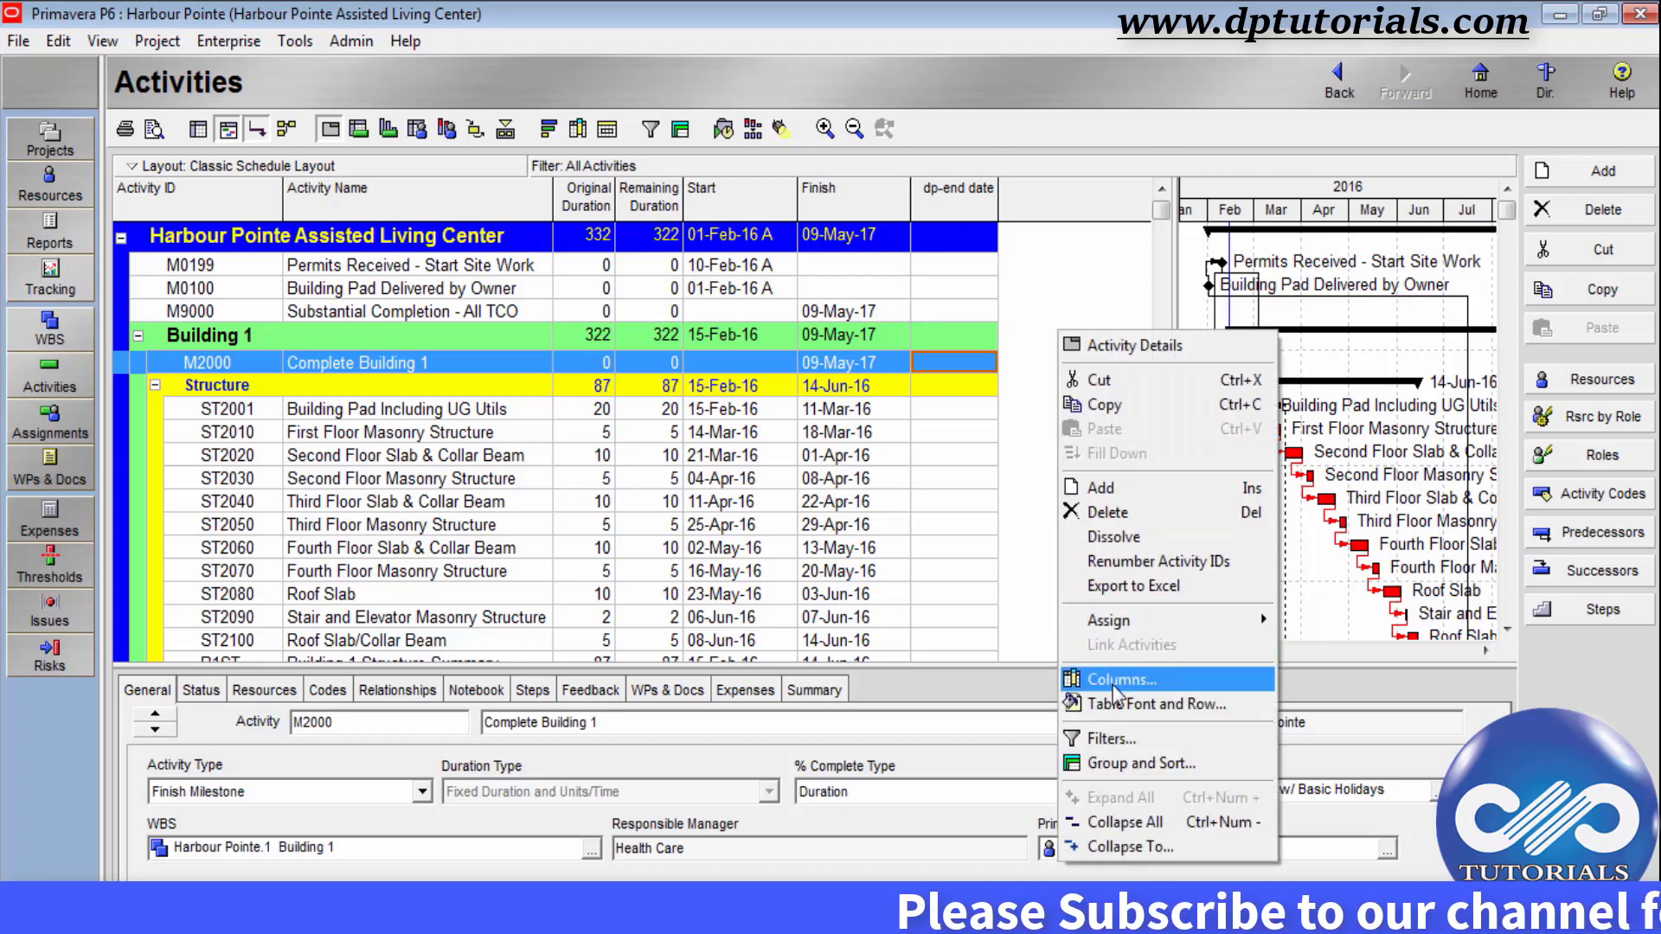
left_click(1021, 304)
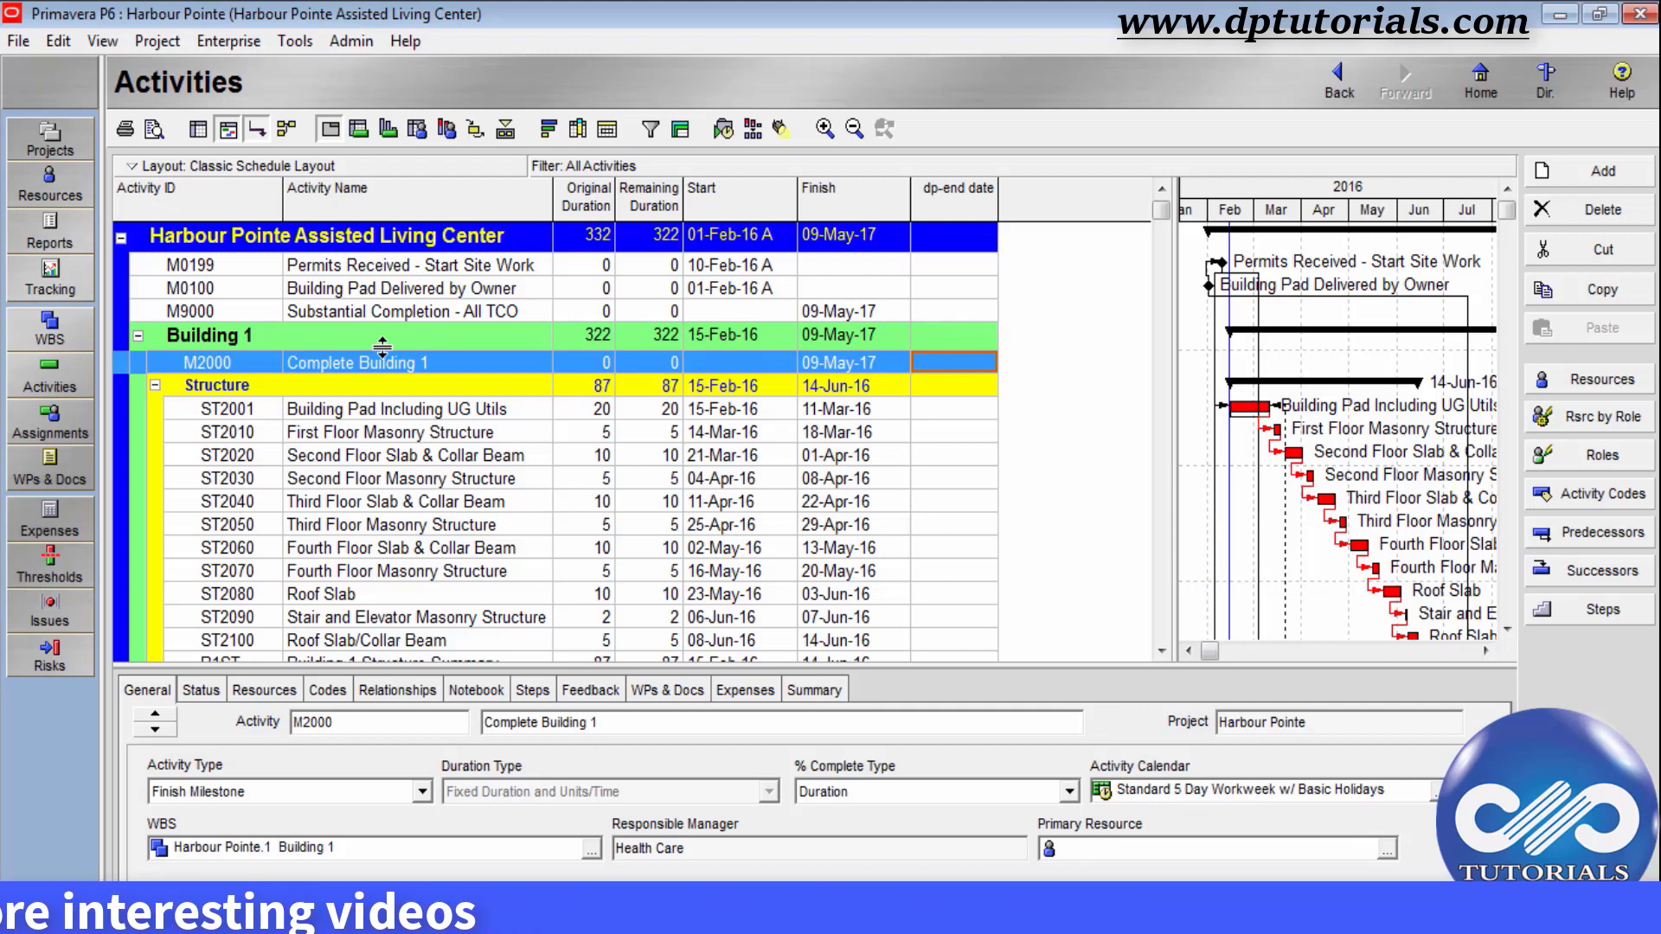
- Try dp-end date as the first grouping field in Group and Sort, and cancel without applying
left_click(102, 40)
left_click(164, 383)
left_click(615, 463)
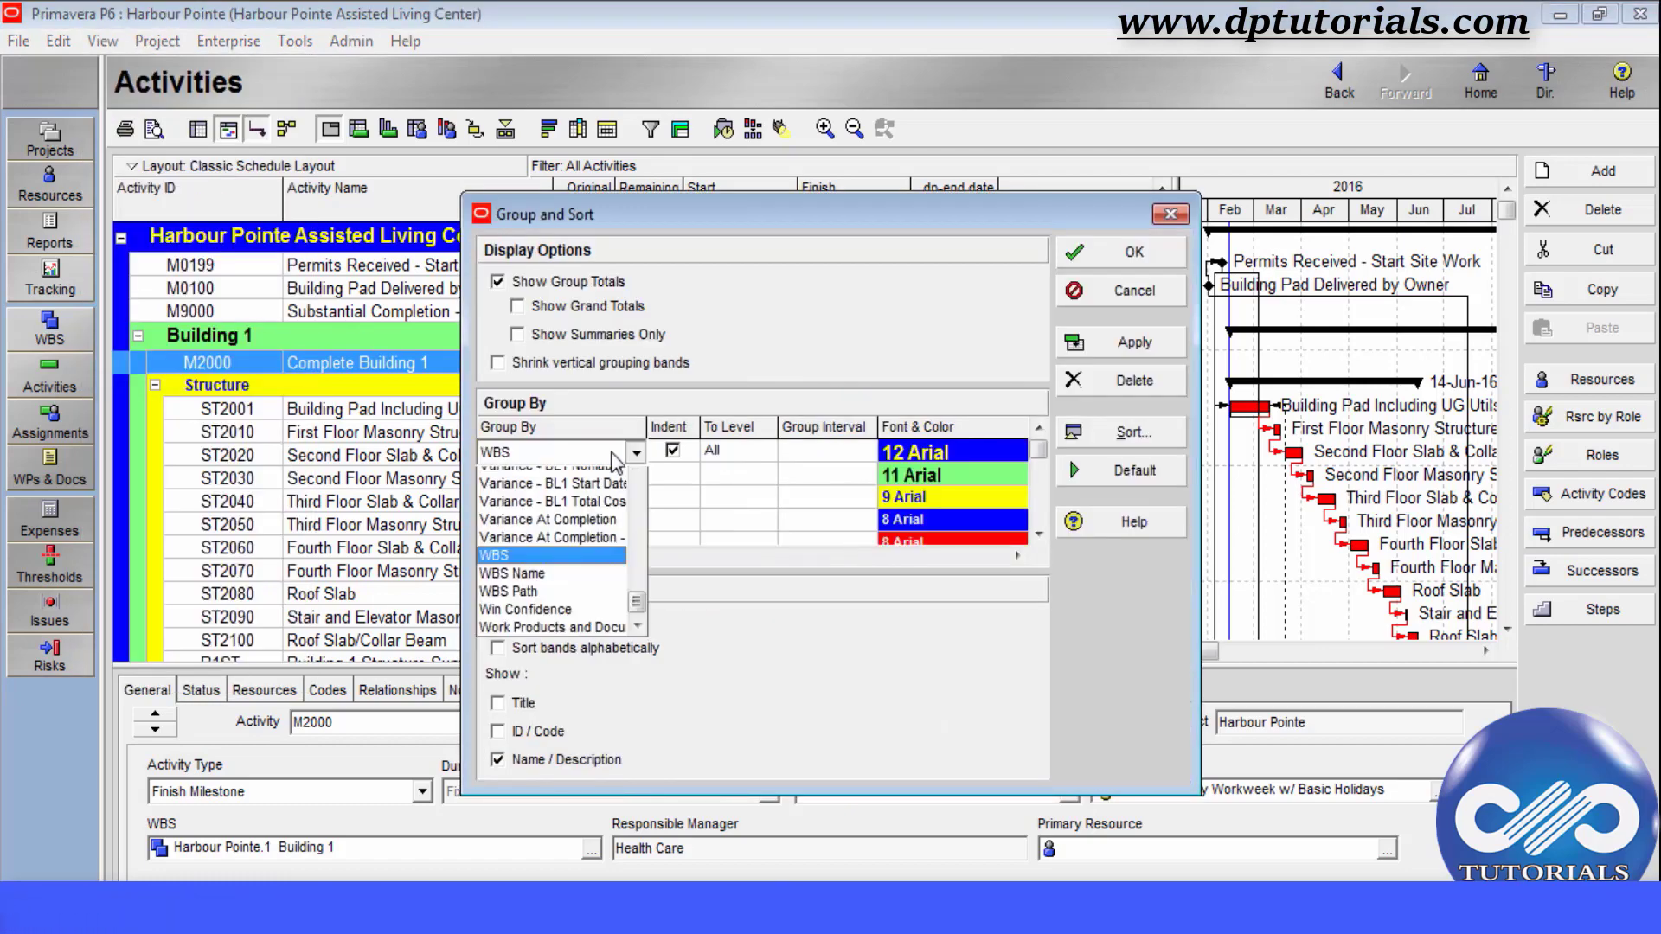
key("d")
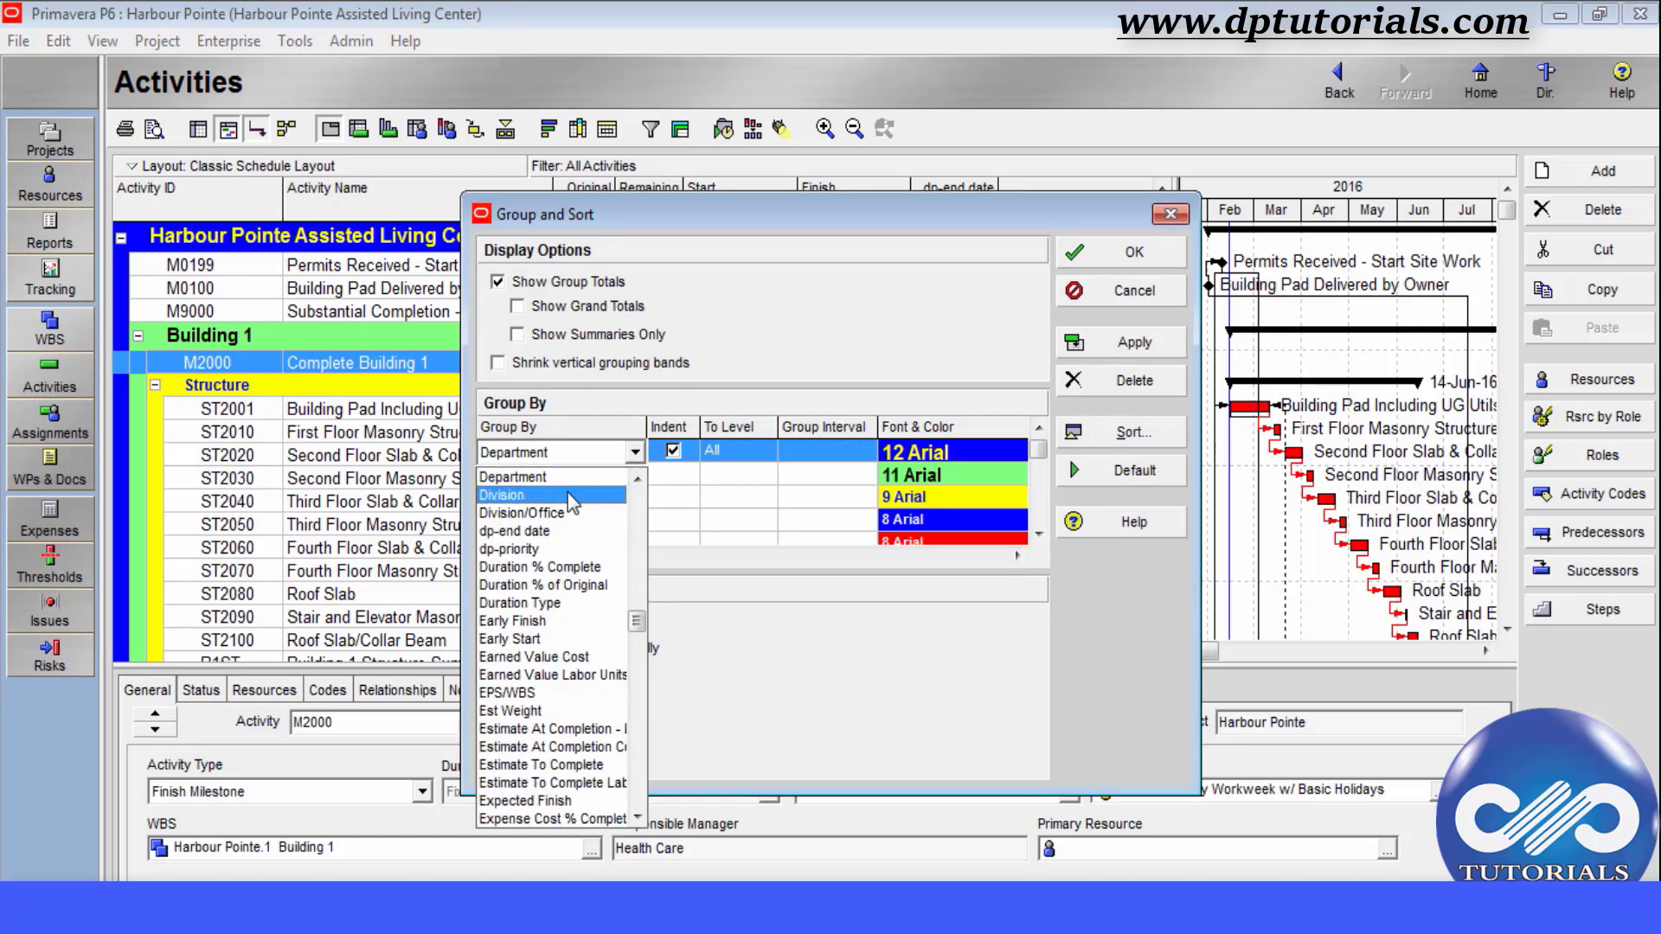
left_click(542, 531)
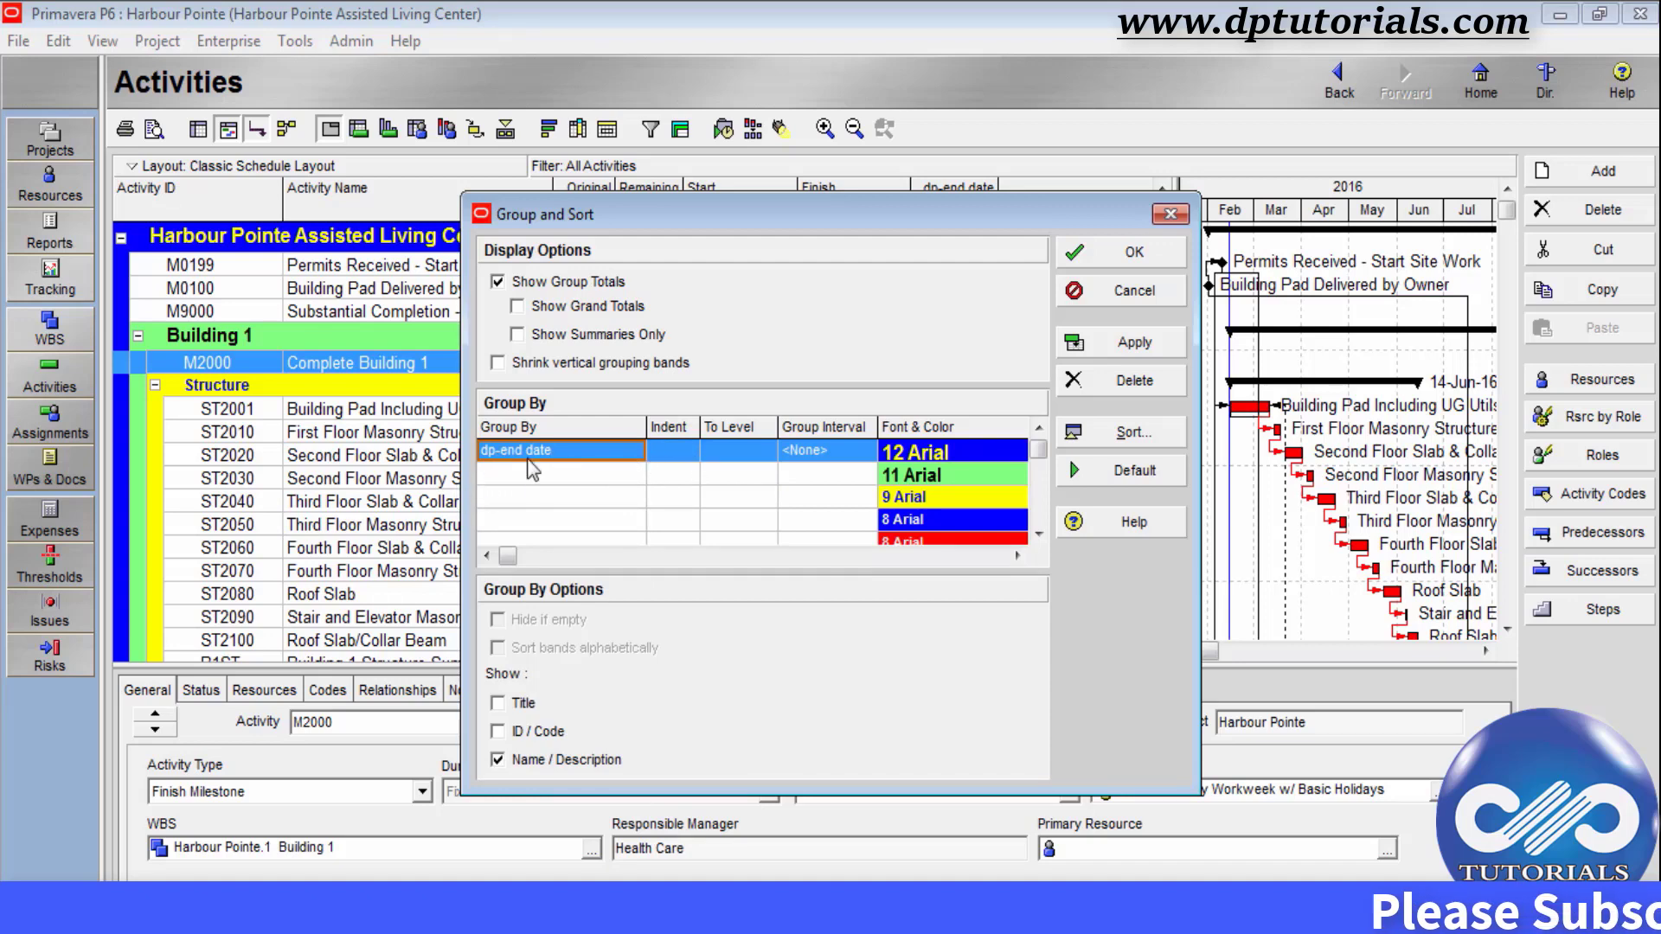
left_click(1124, 294)
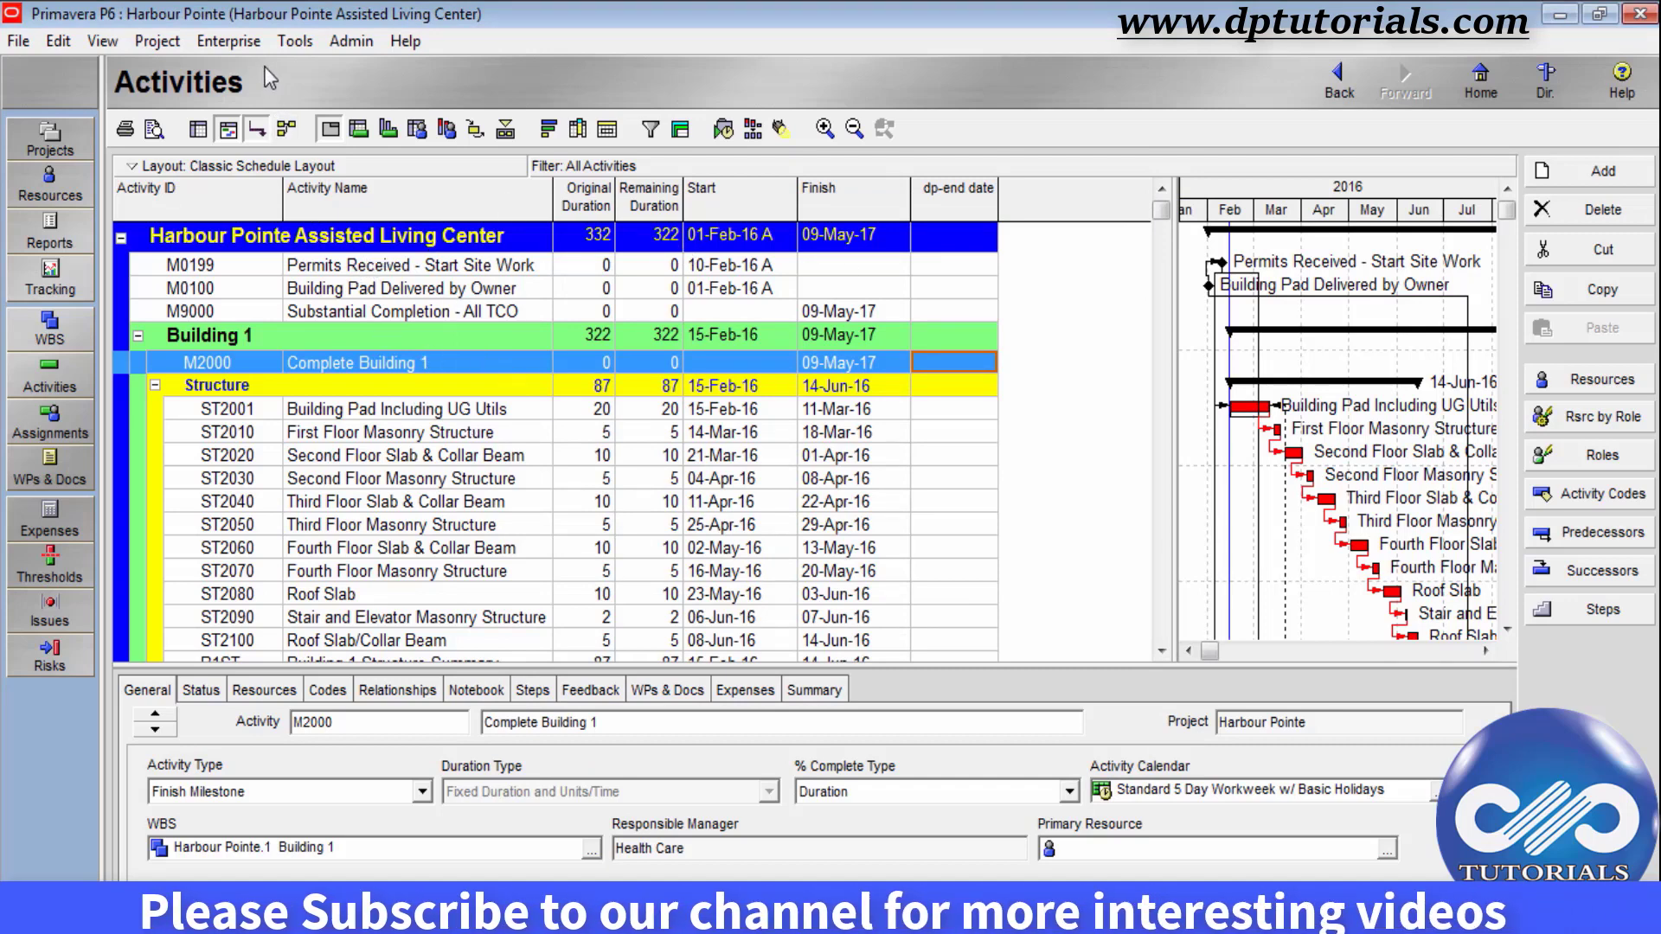
- Start a new activity filter, look up dp-end date among its parameters, and cancel the filter
left_click(99, 41)
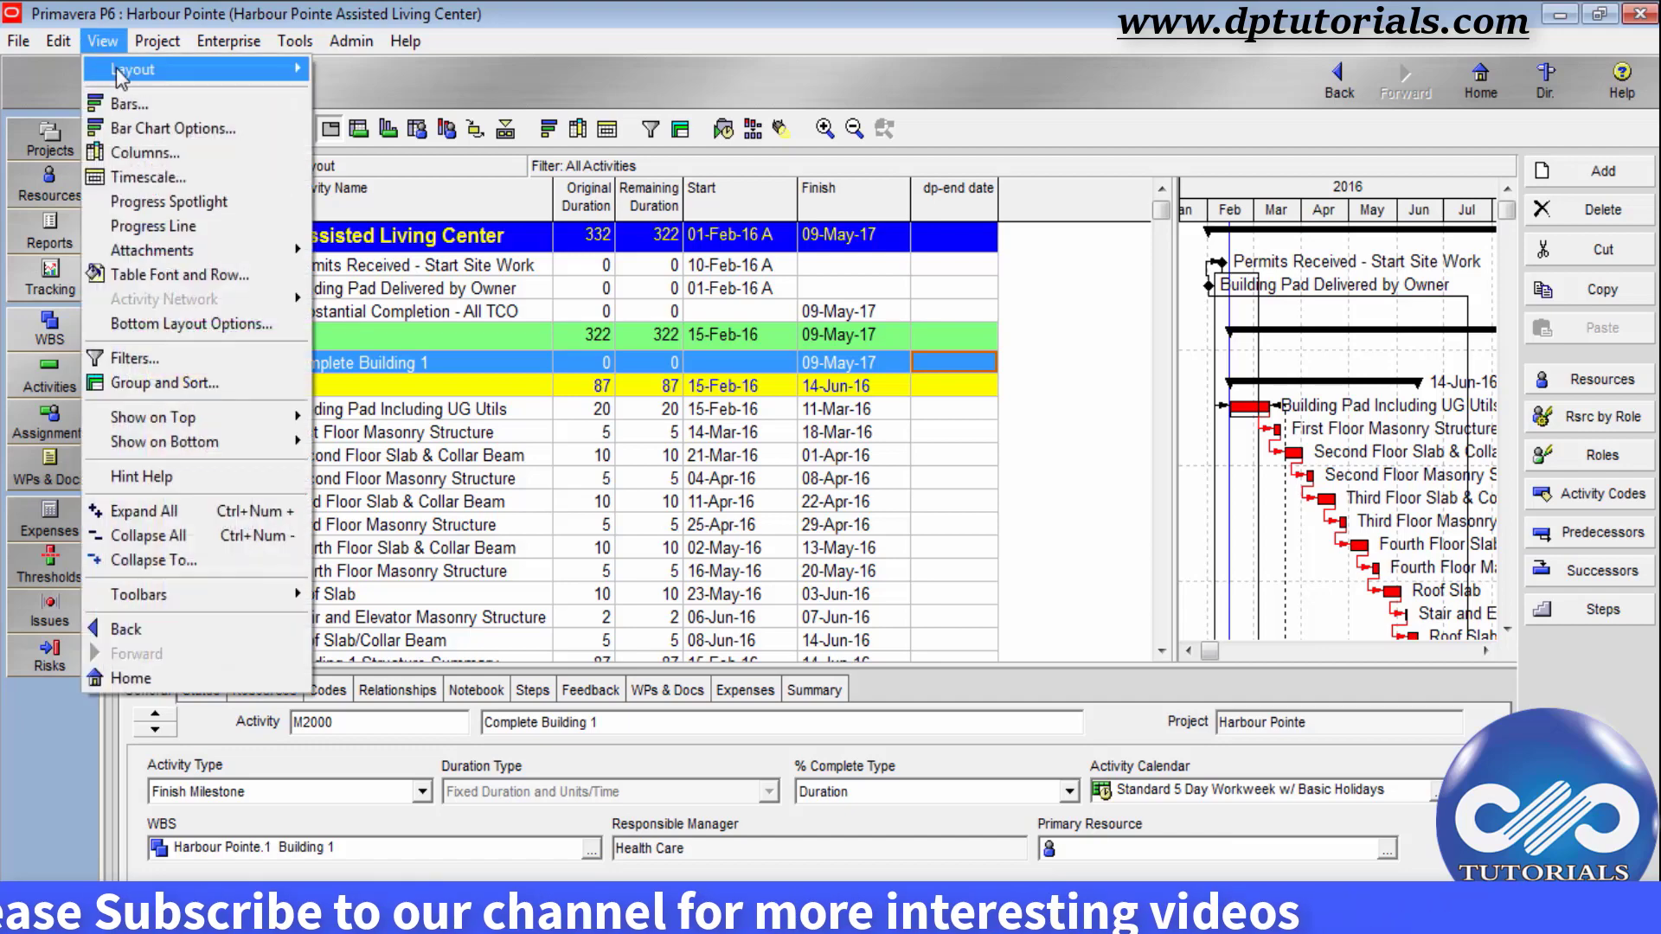
left_click(195, 372)
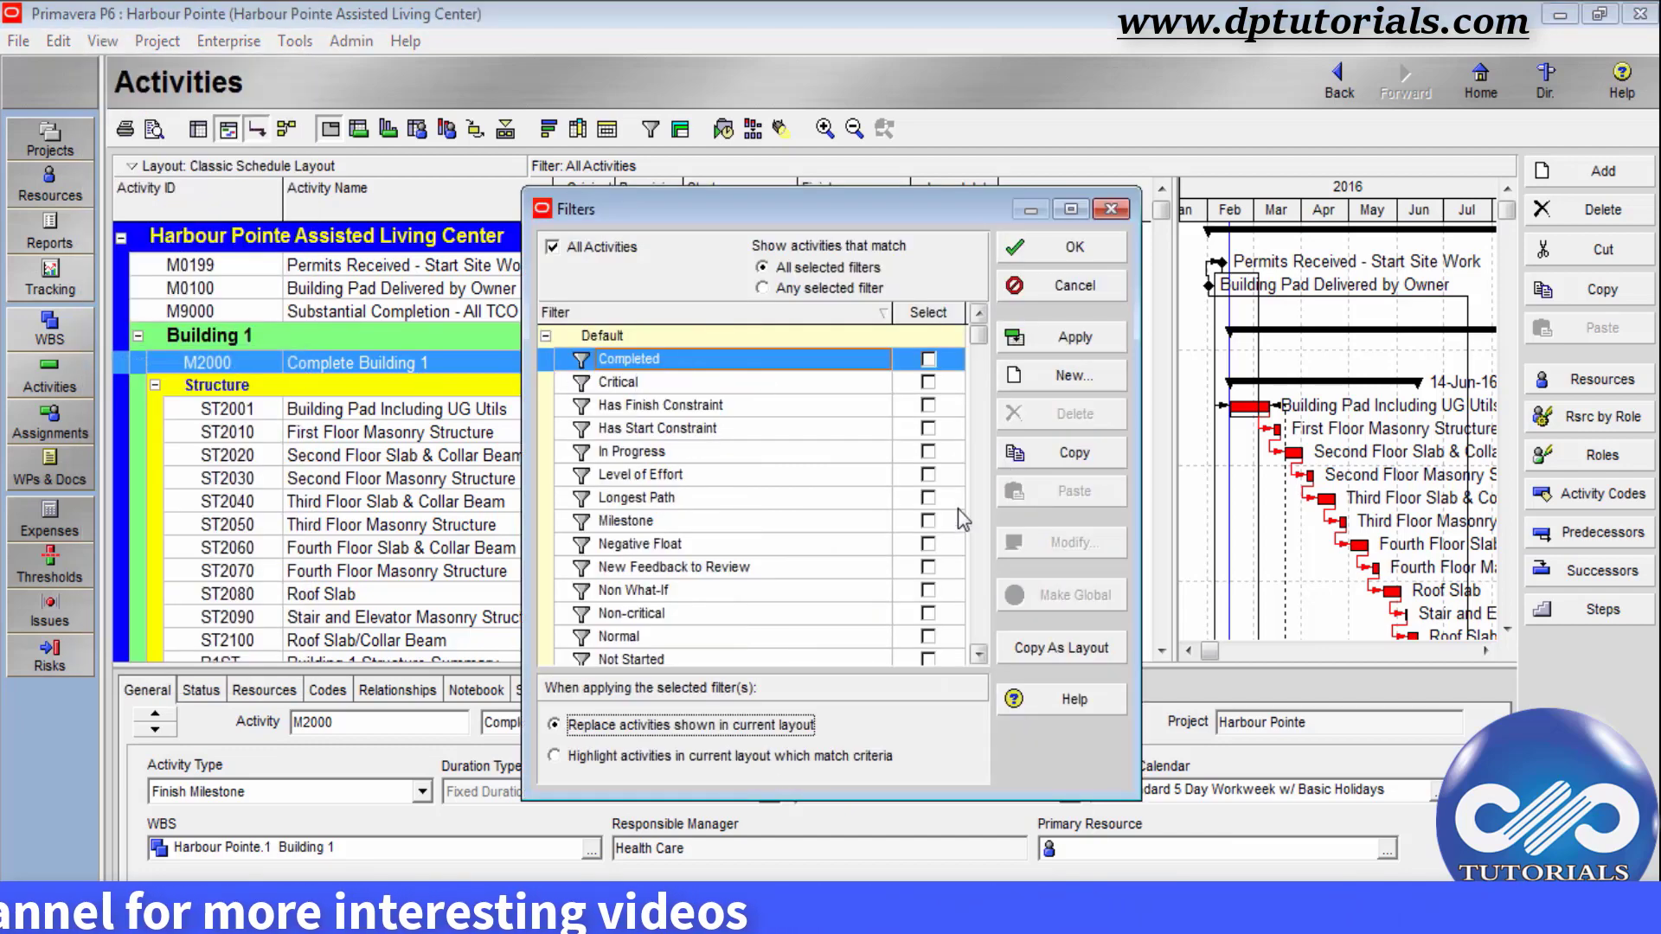
left_click(1063, 386)
left_click(658, 421)
key("d")
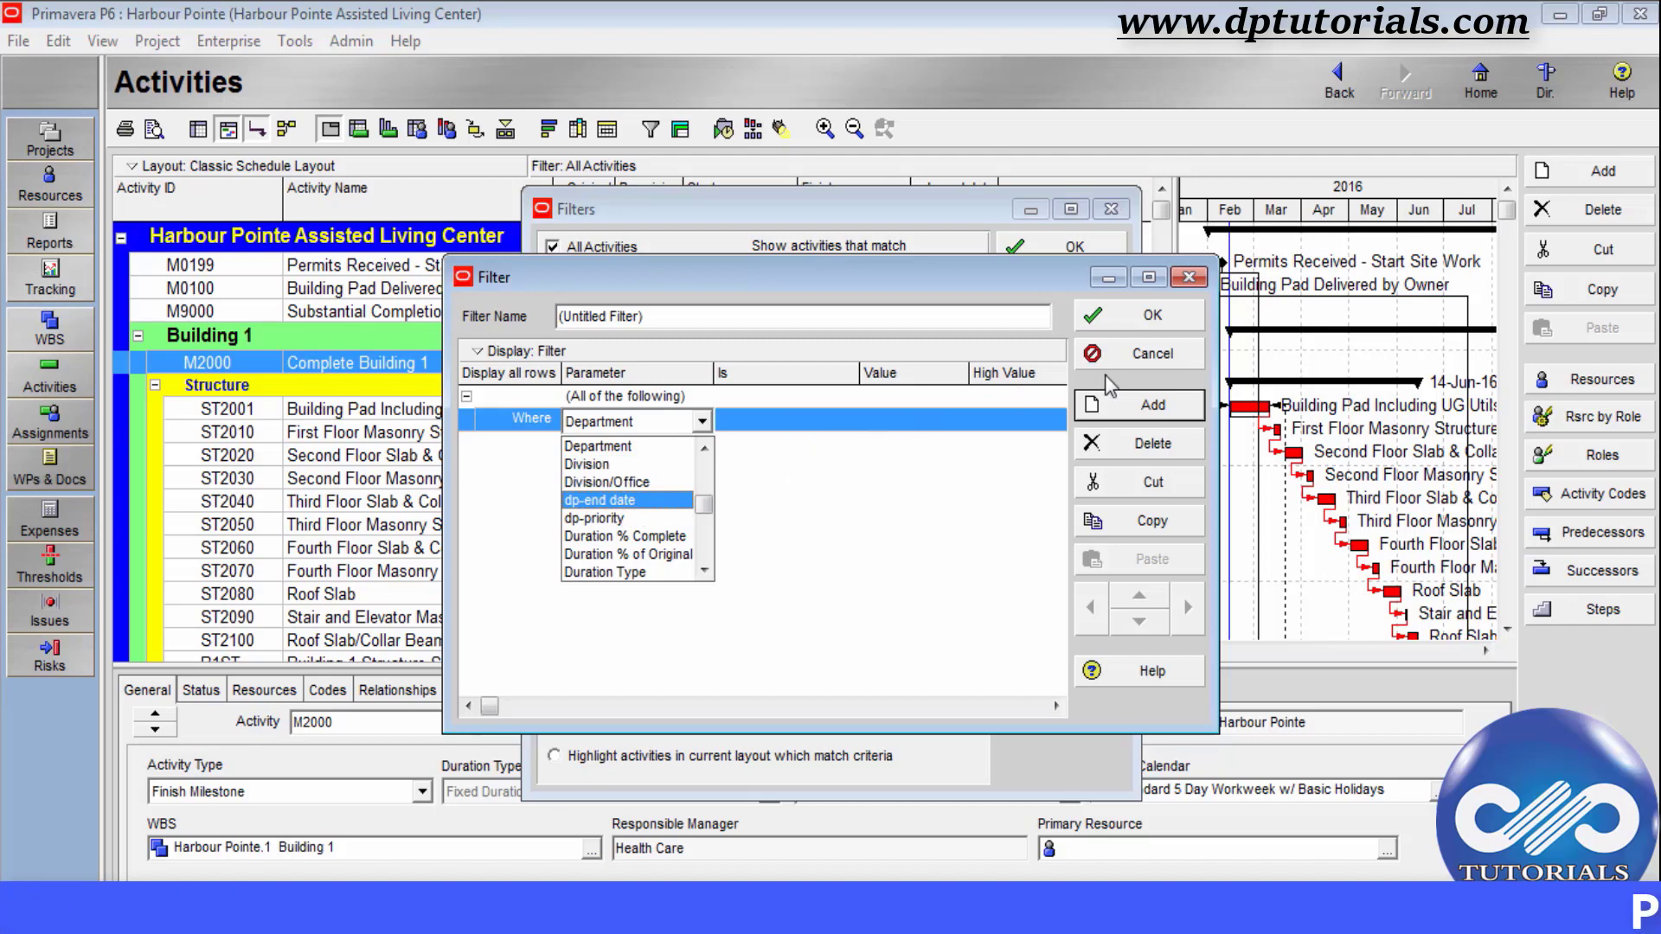
left_click(1126, 357)
left_click(1126, 357)
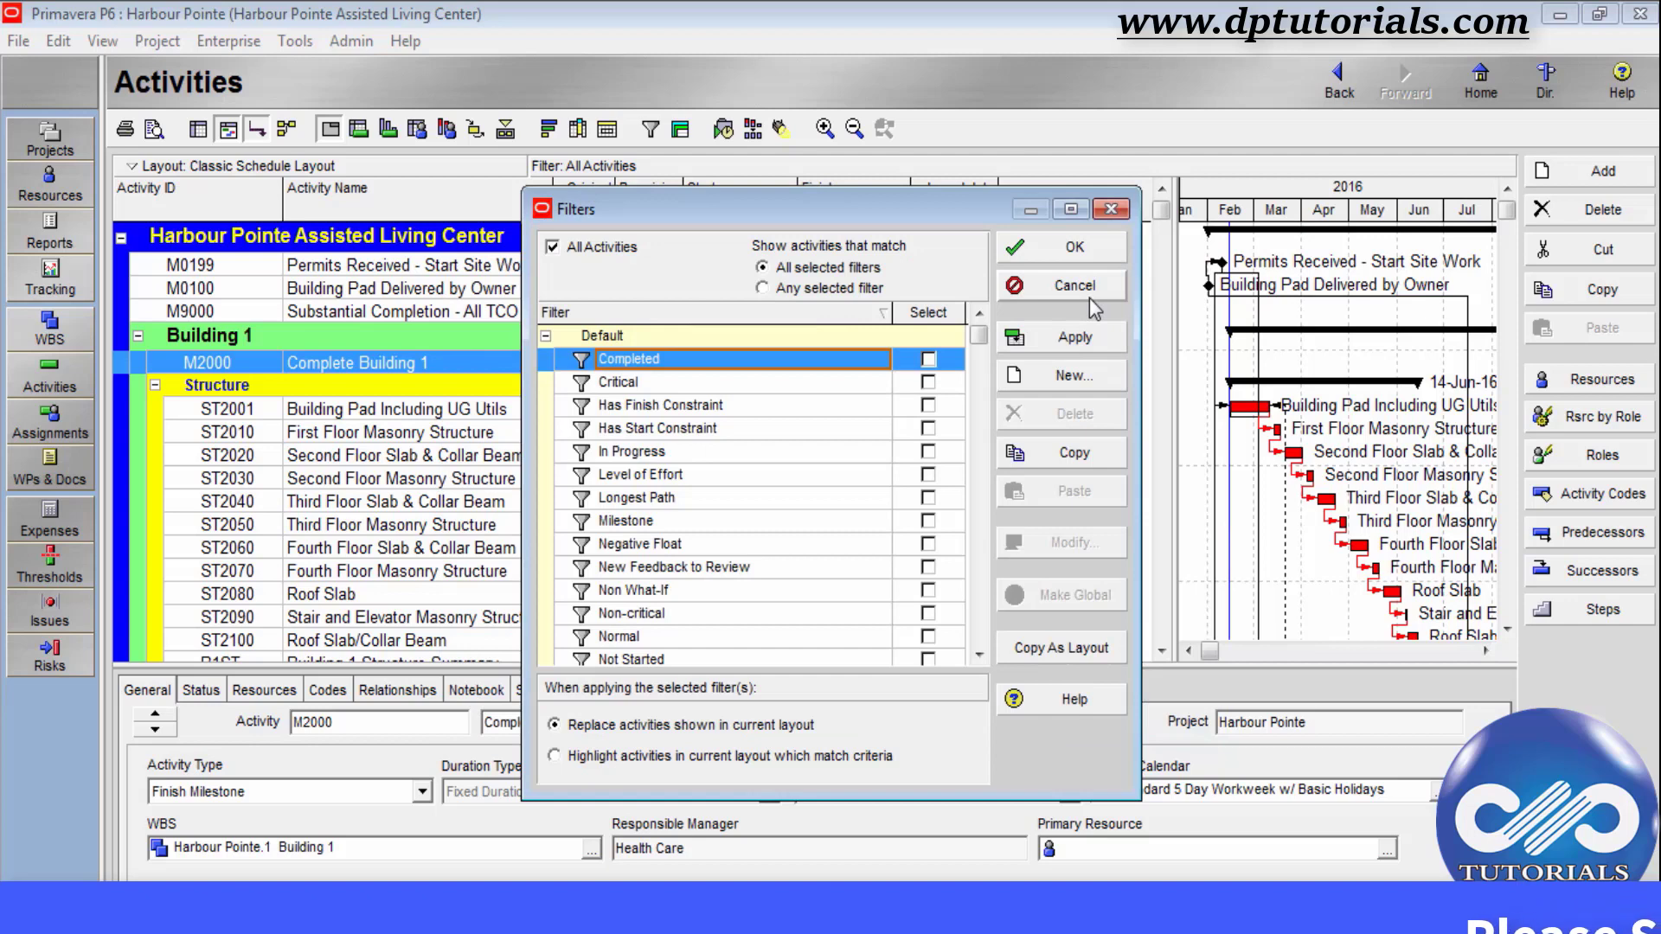
- Create a new report with the Report Wizard, using Activities as its only subject area
left_click(295, 41)
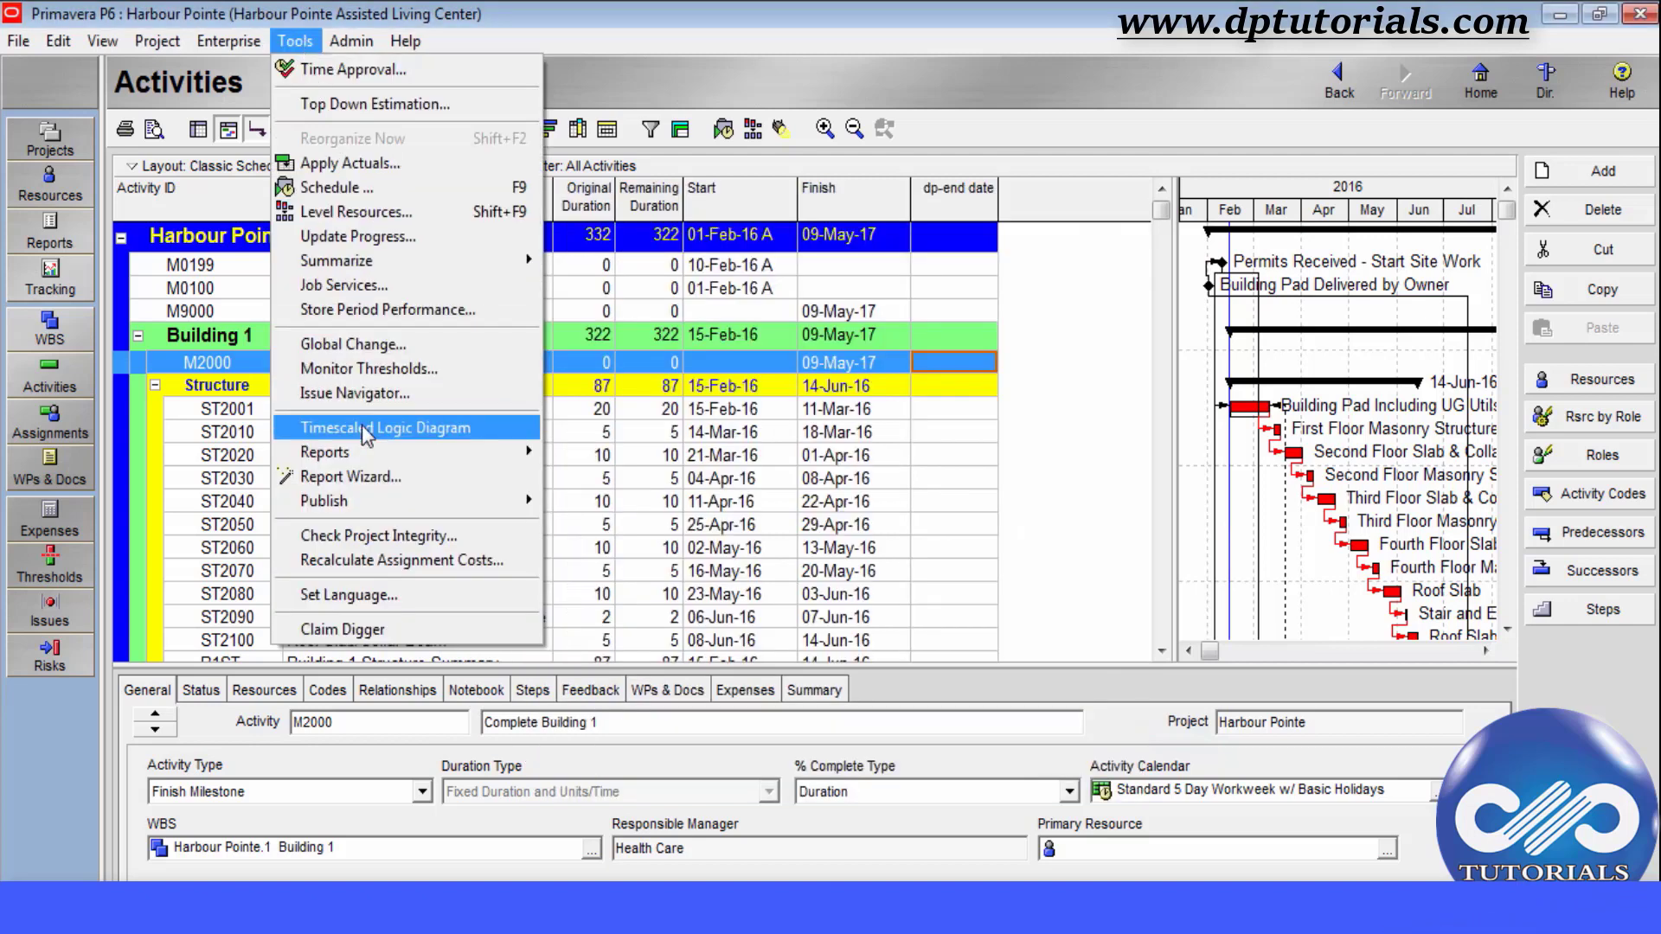
mouse_move(365, 455)
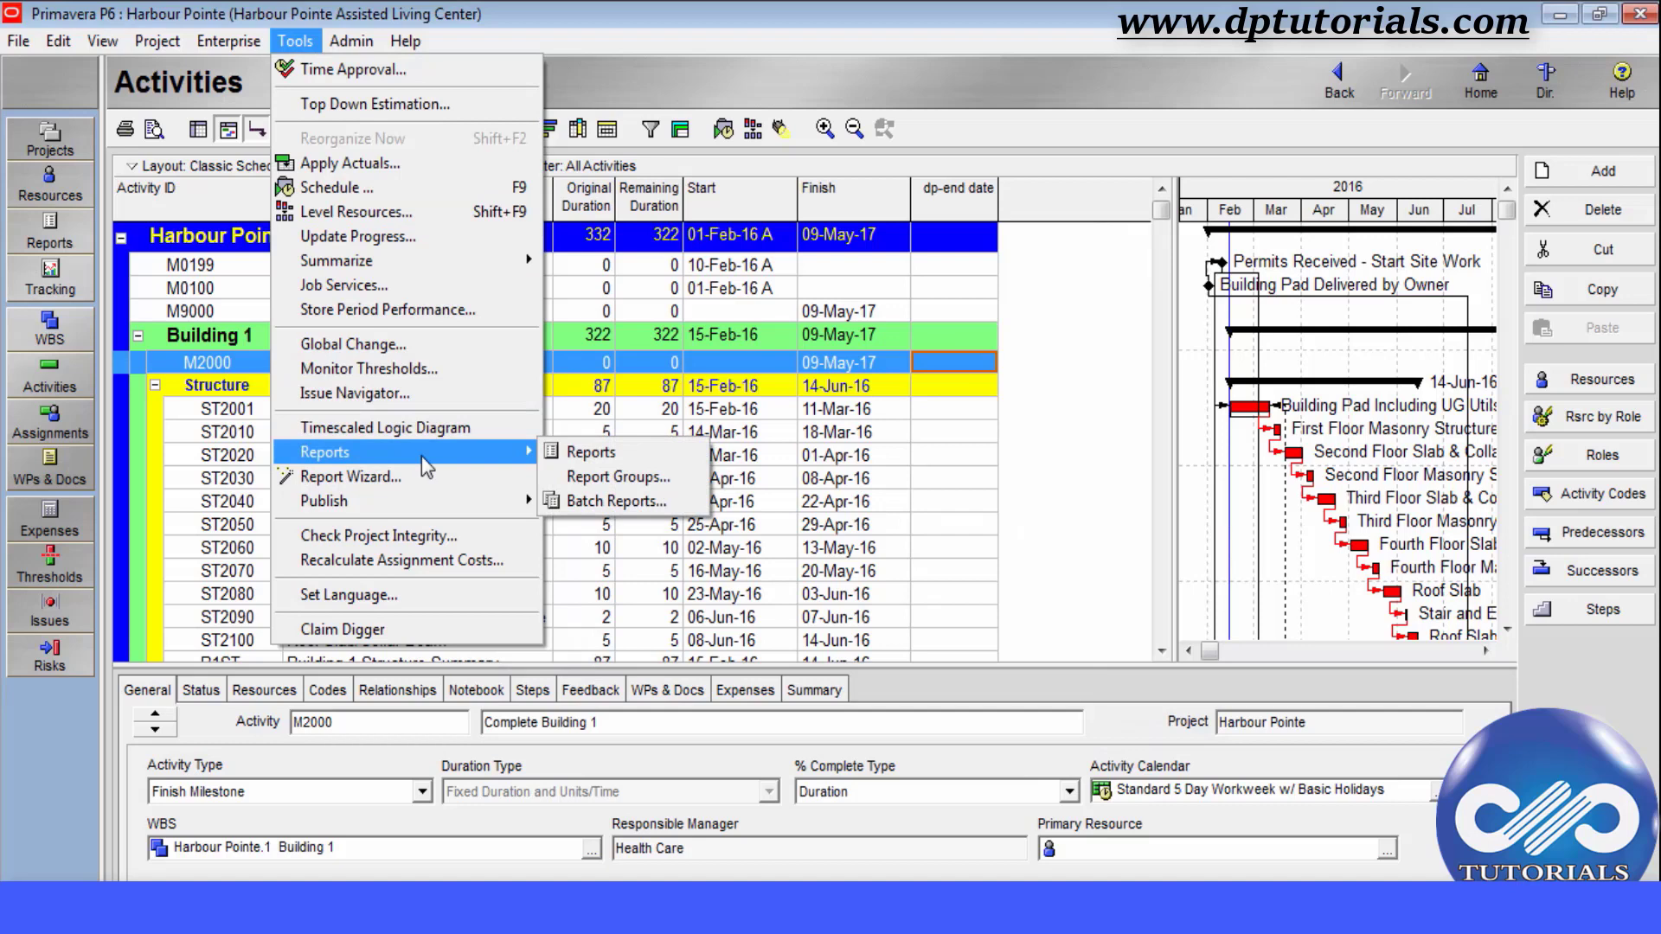
left_click(578, 452)
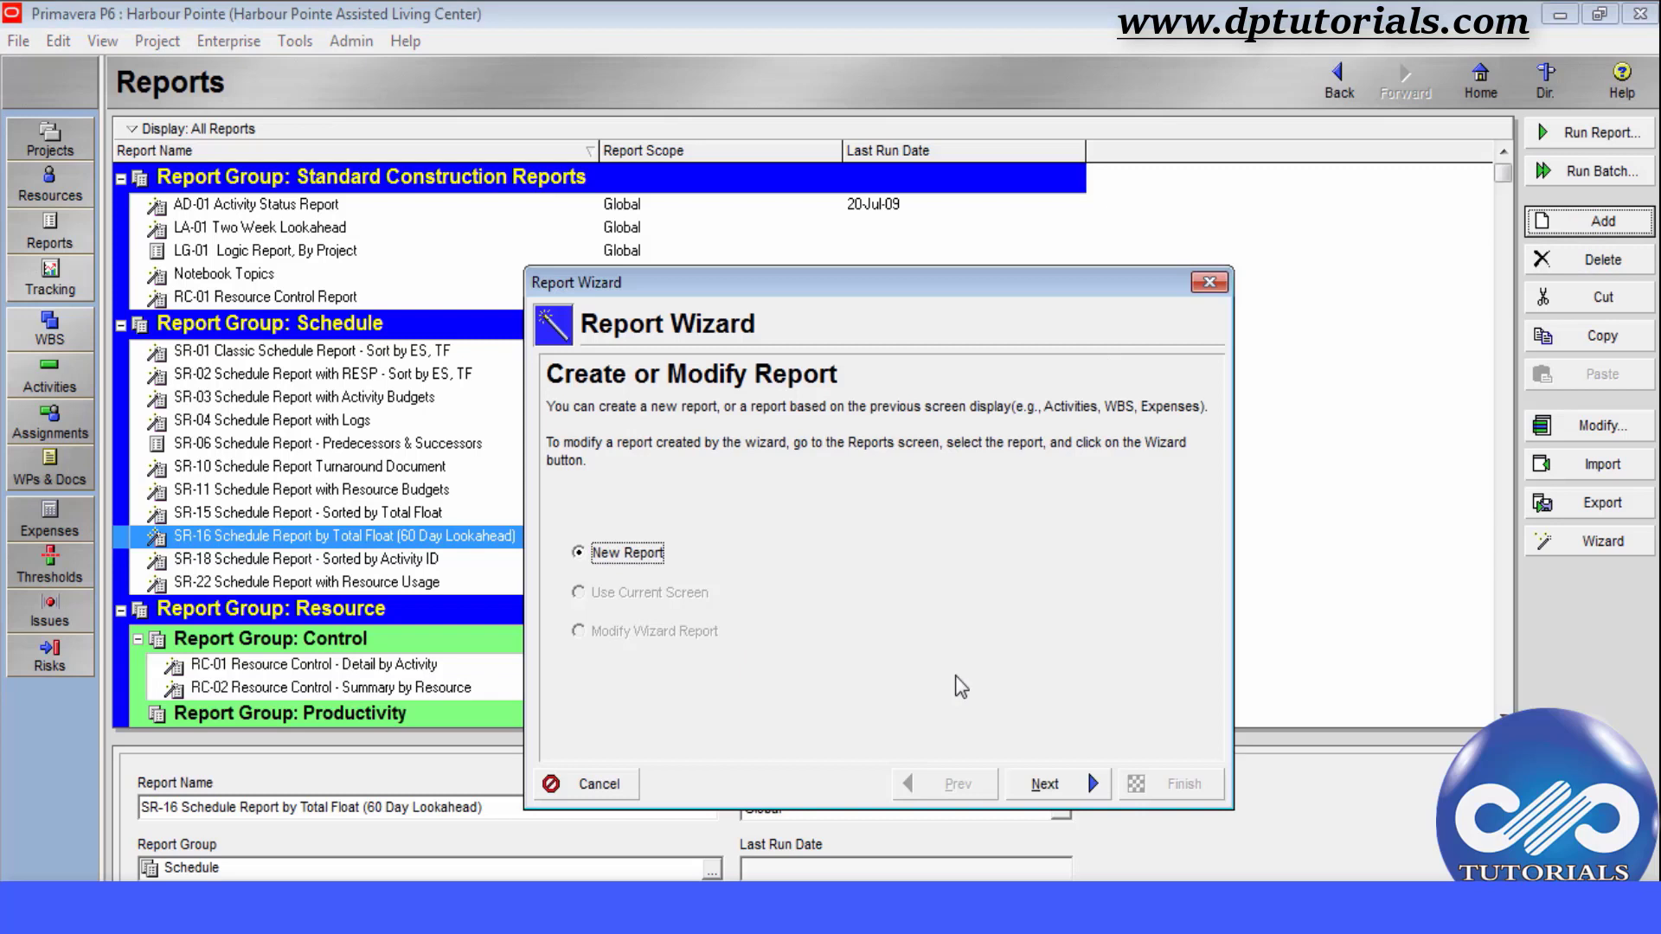
left_click(1043, 787)
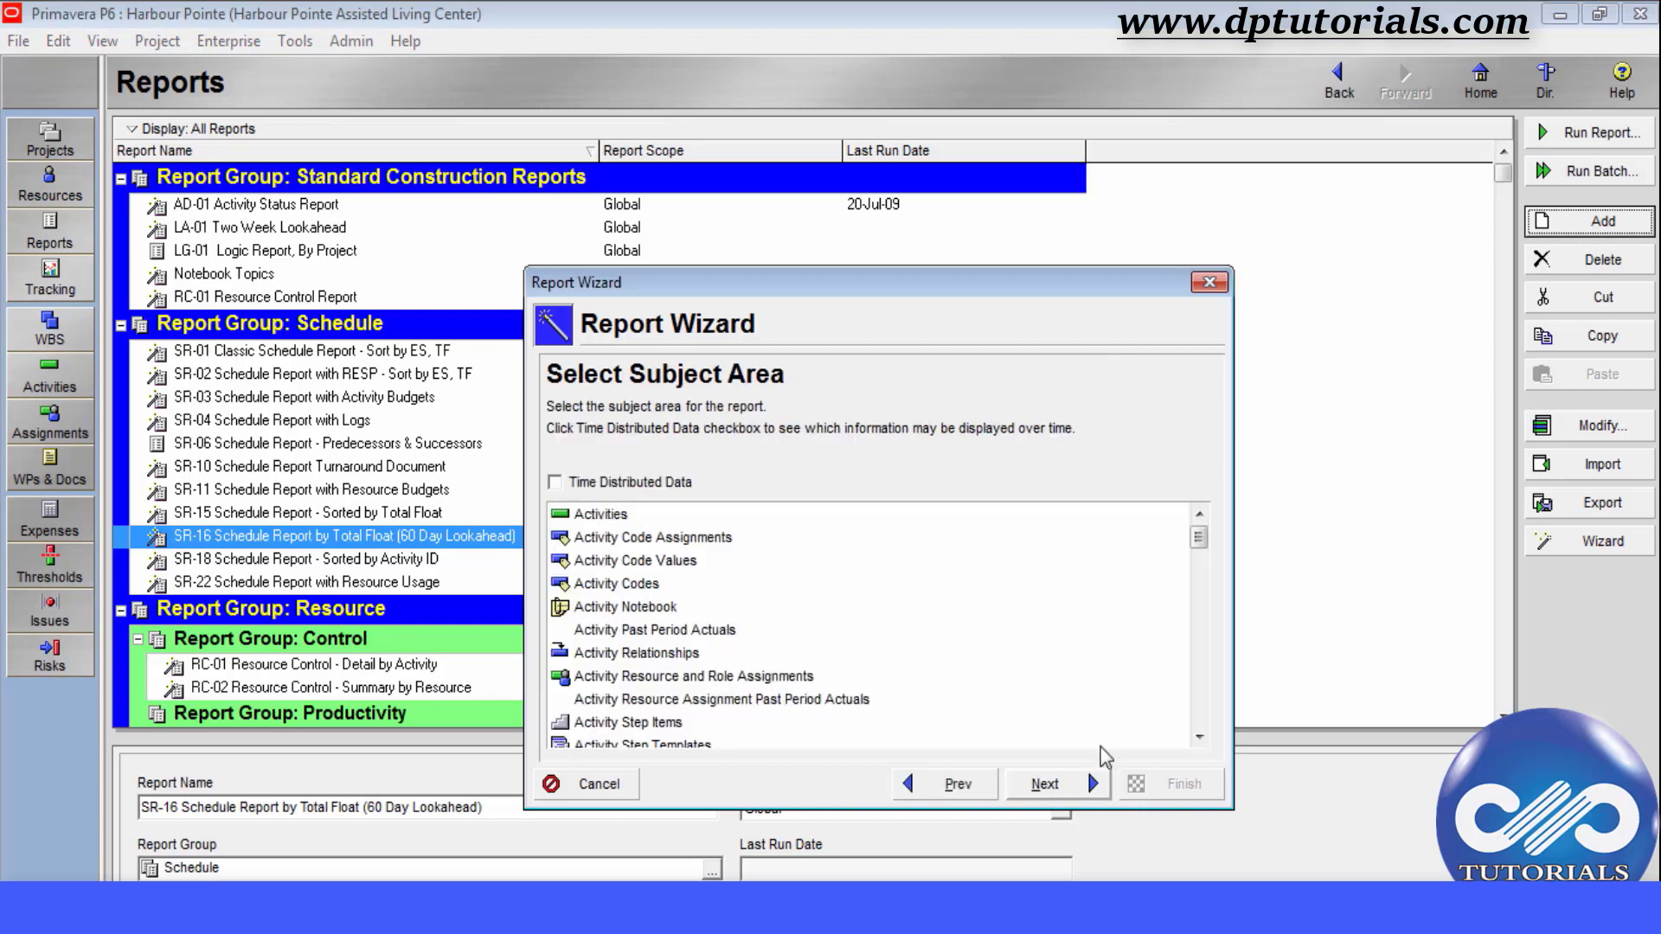
left_click(600, 514)
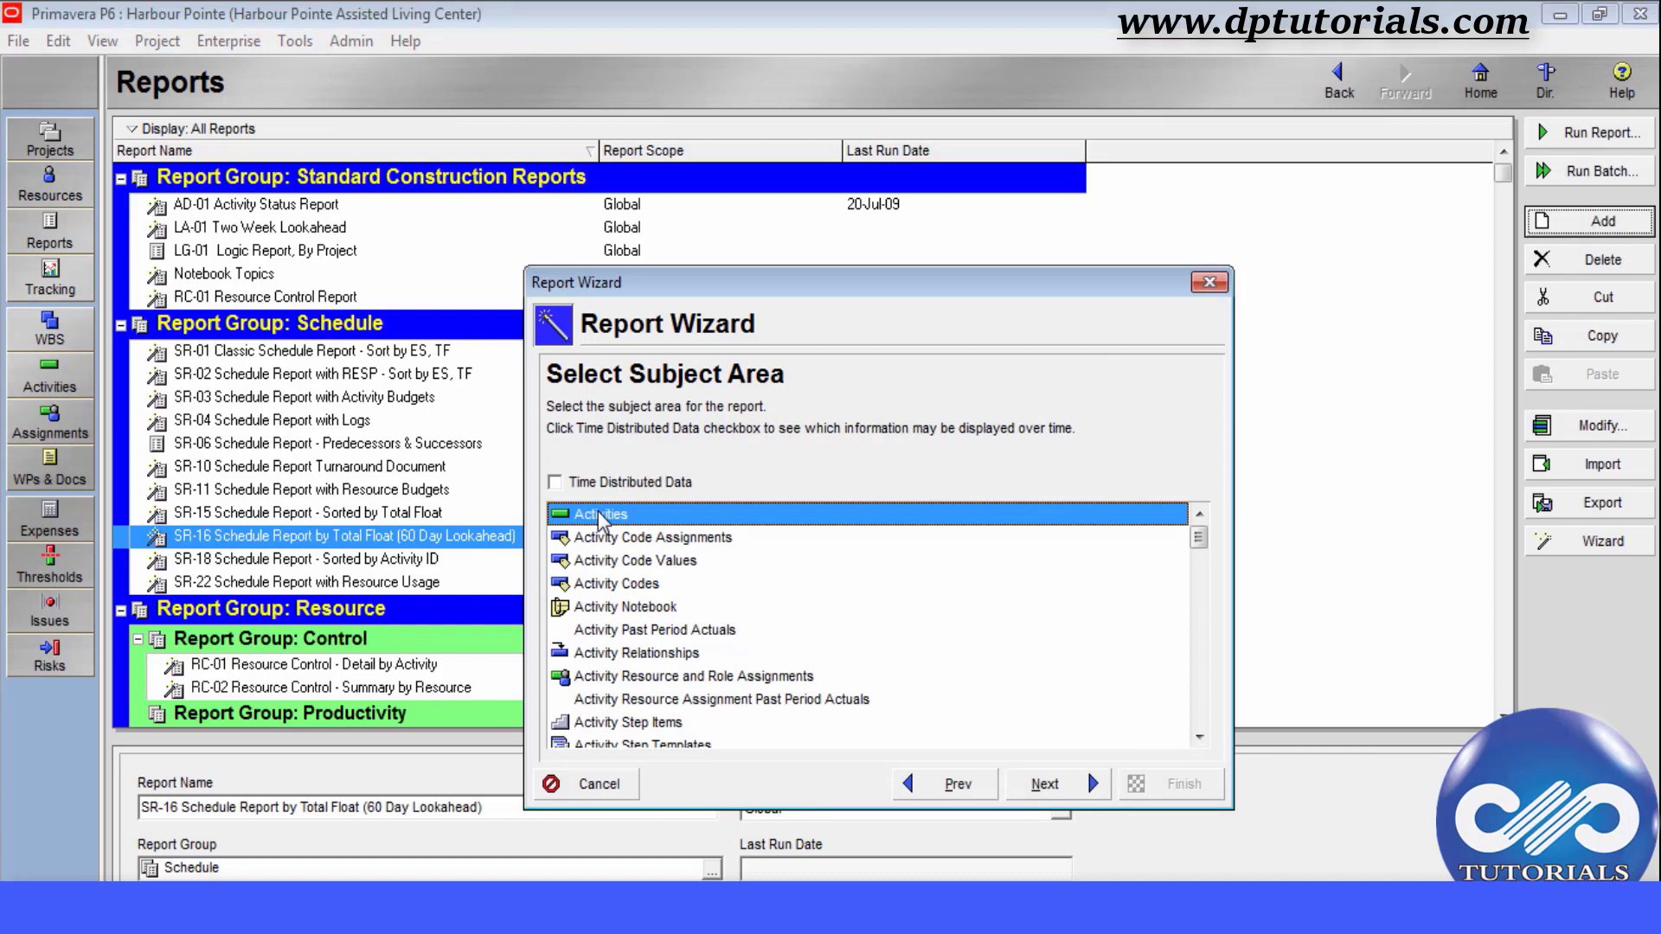
left_click(1031, 784)
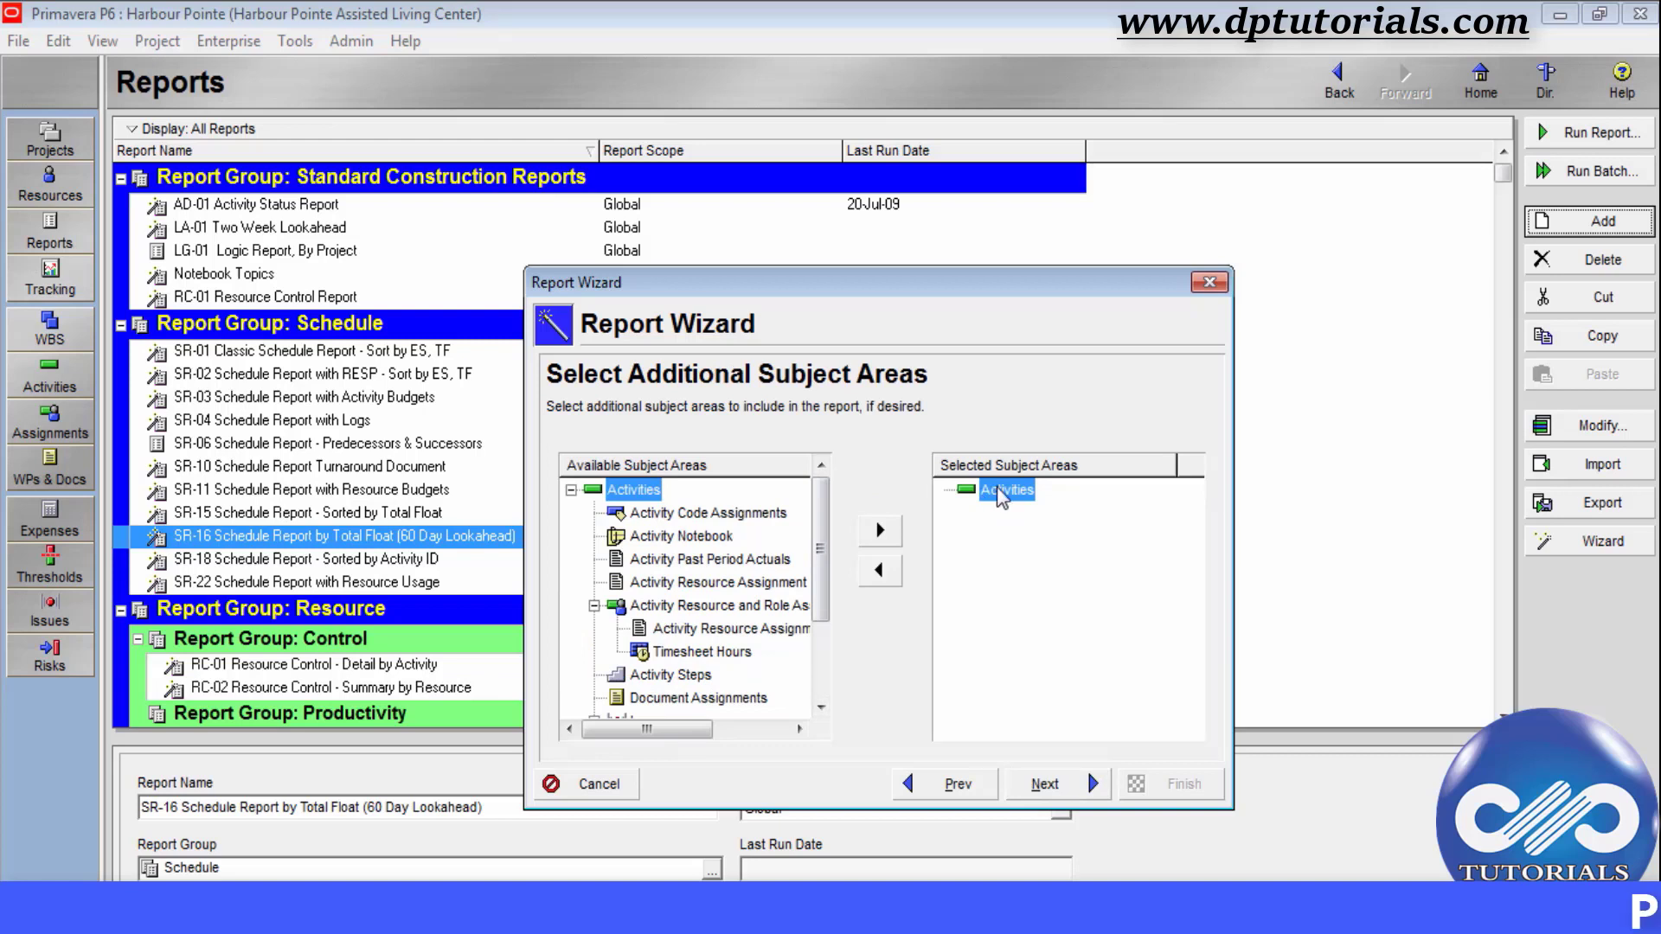
left_click(1039, 785)
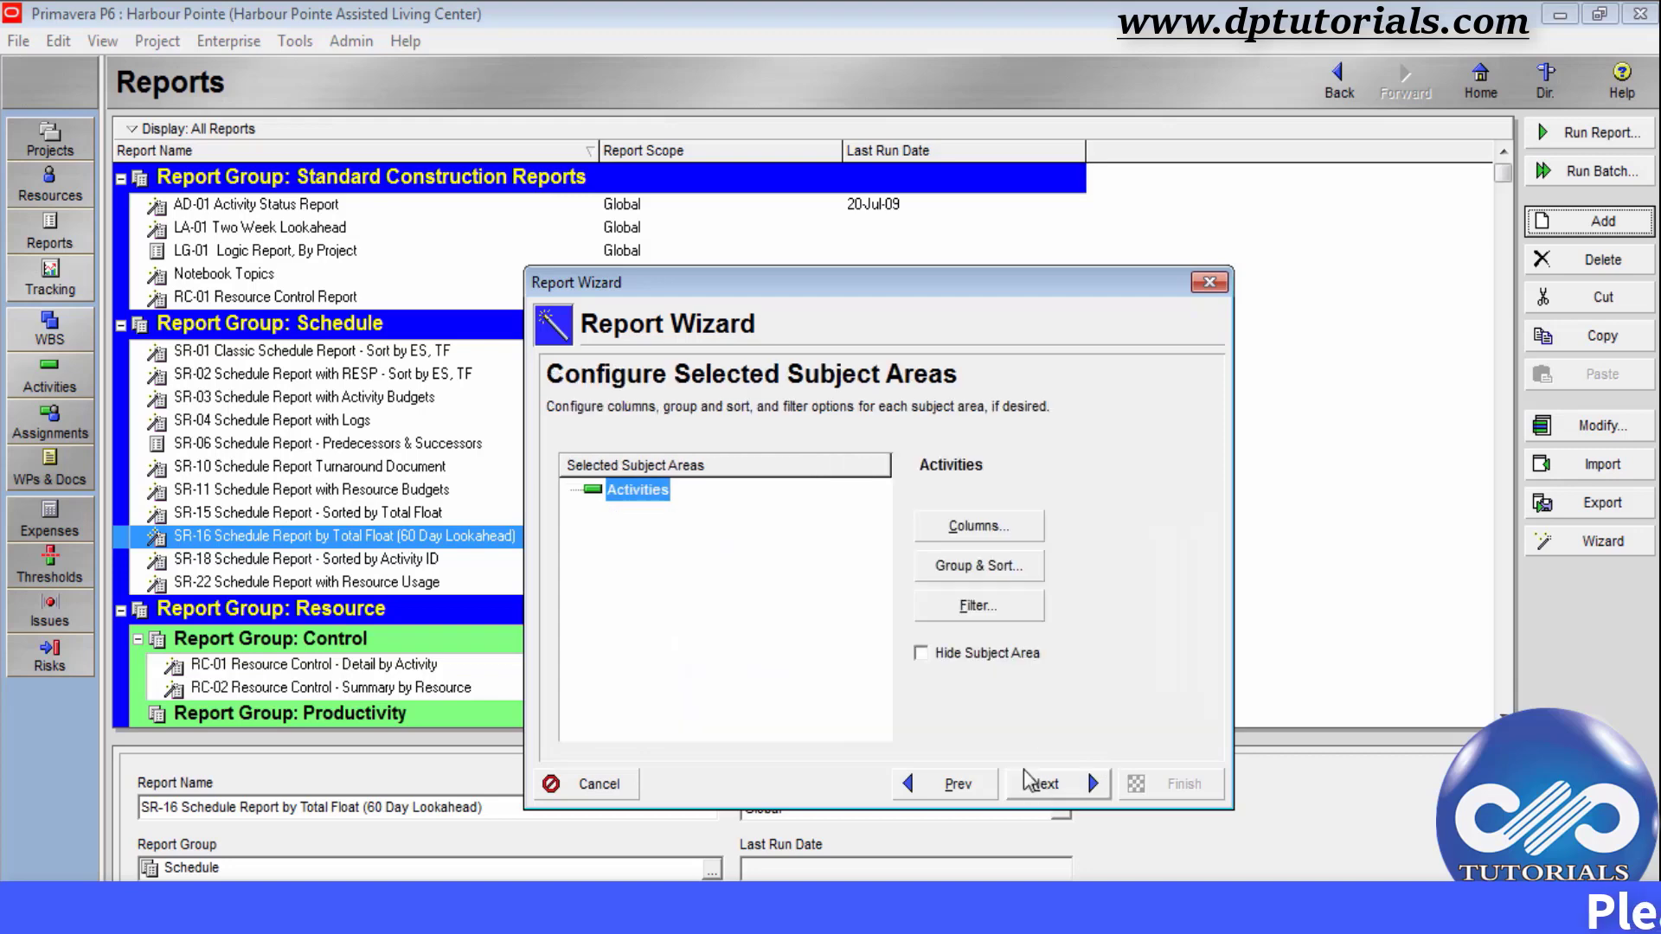
- Try adding dp-end date to the report's activity columns, and cancel both the column selection and the Report Wizard
left_click(1000, 529)
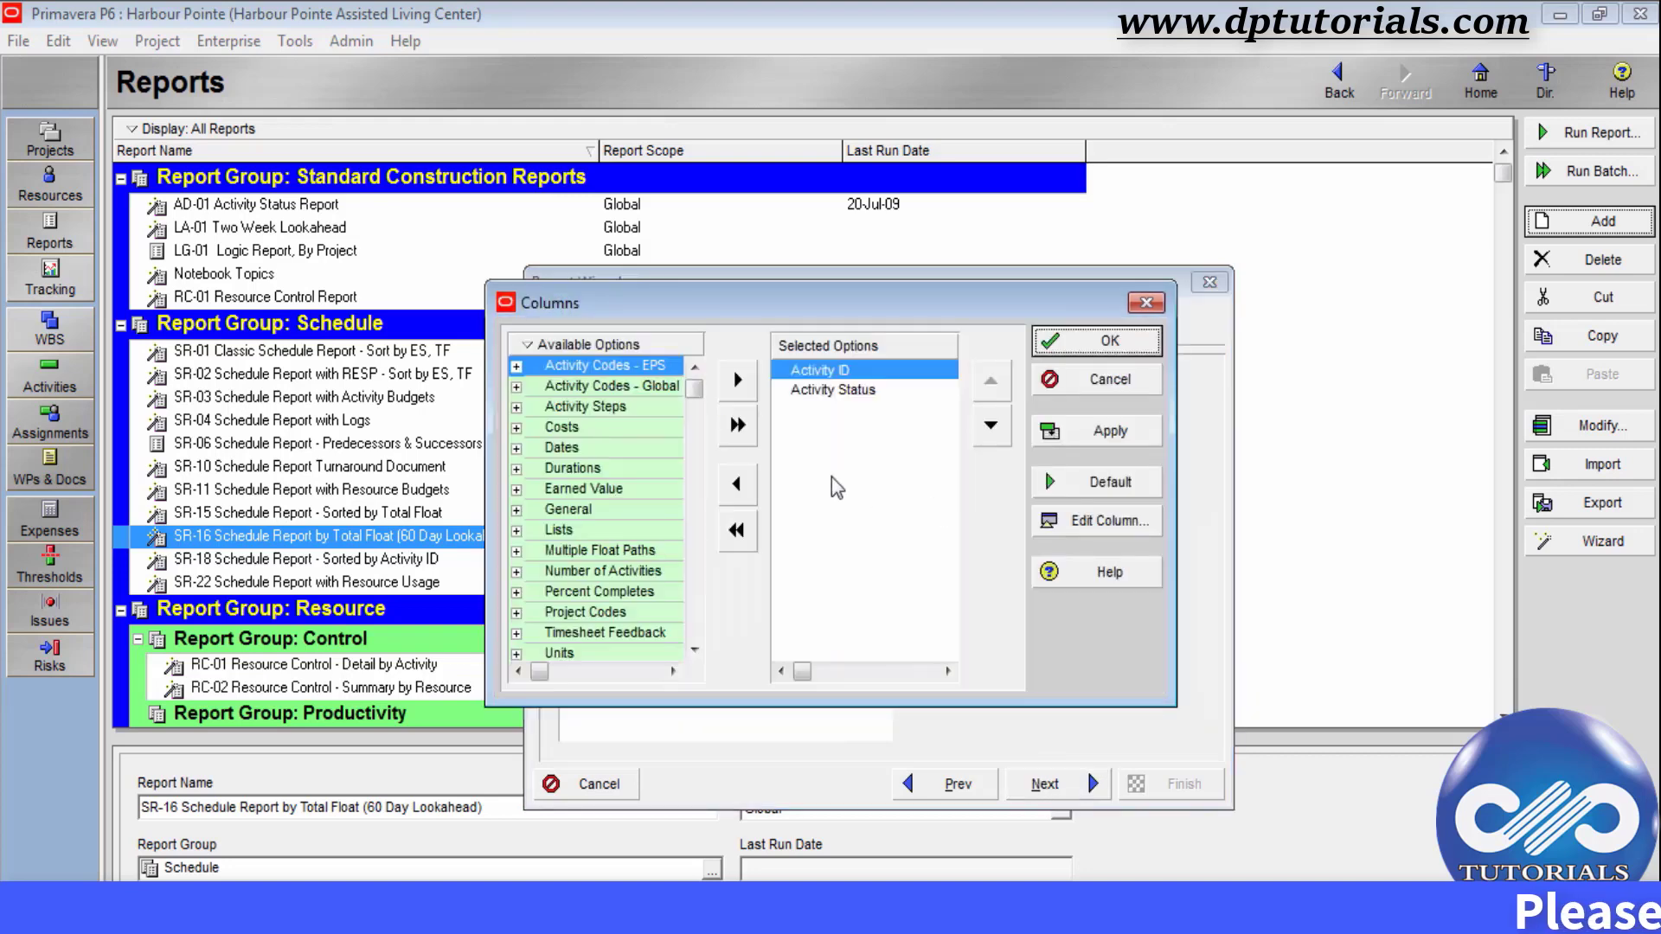
left_click(608, 494)
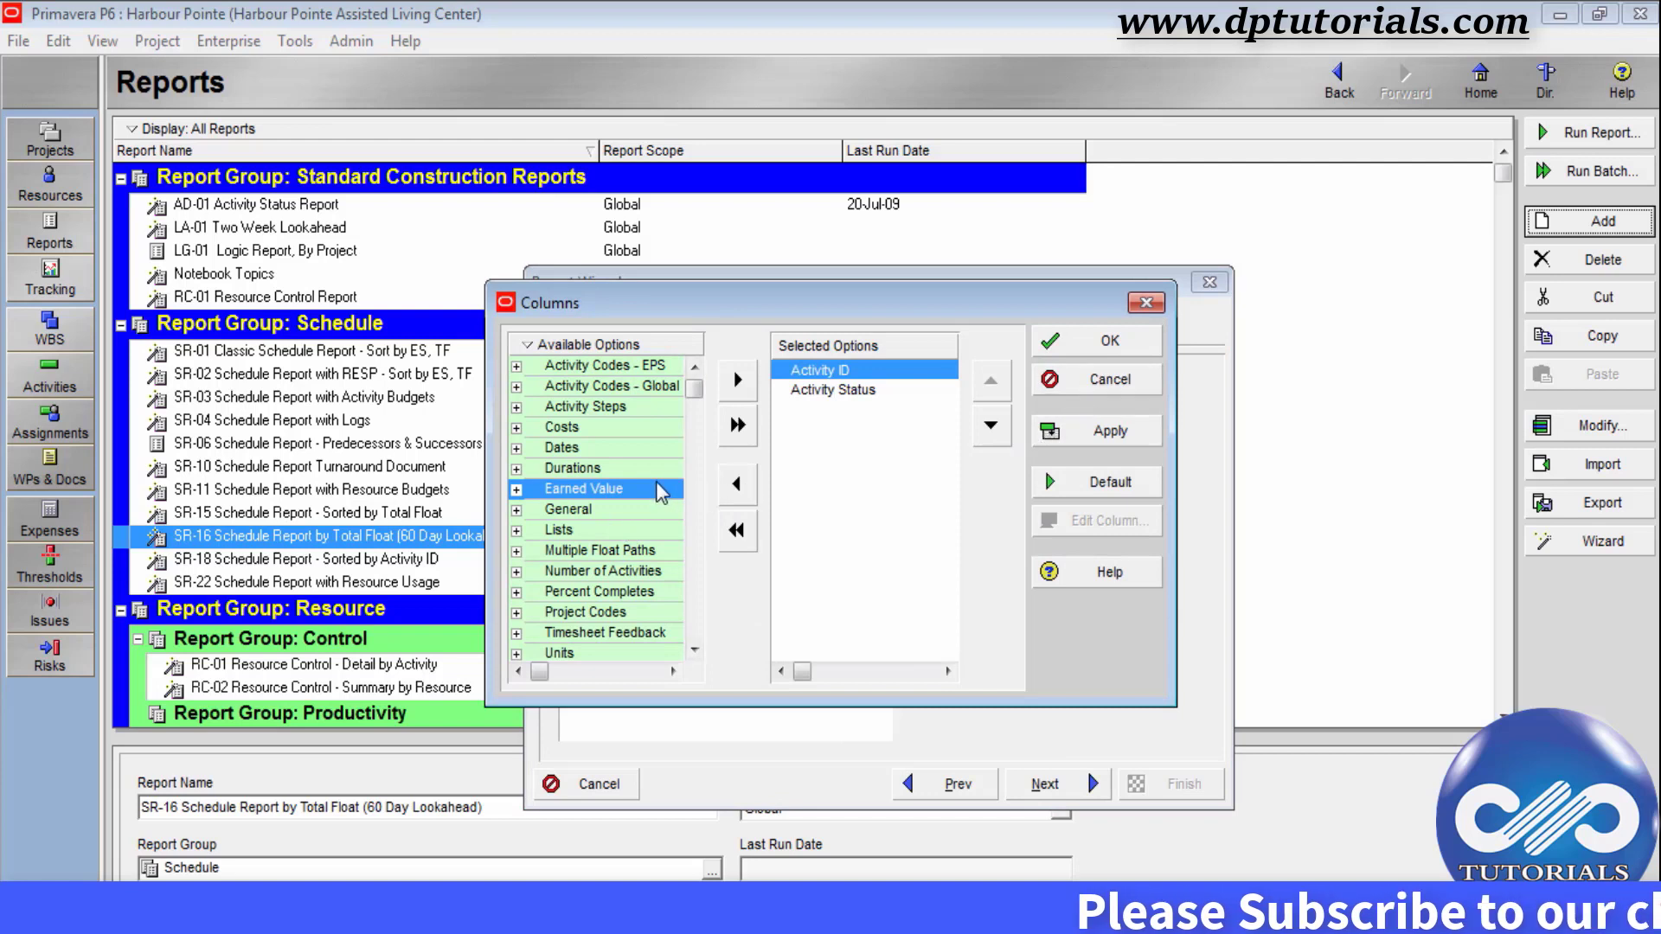
type("d")
type("p-end")
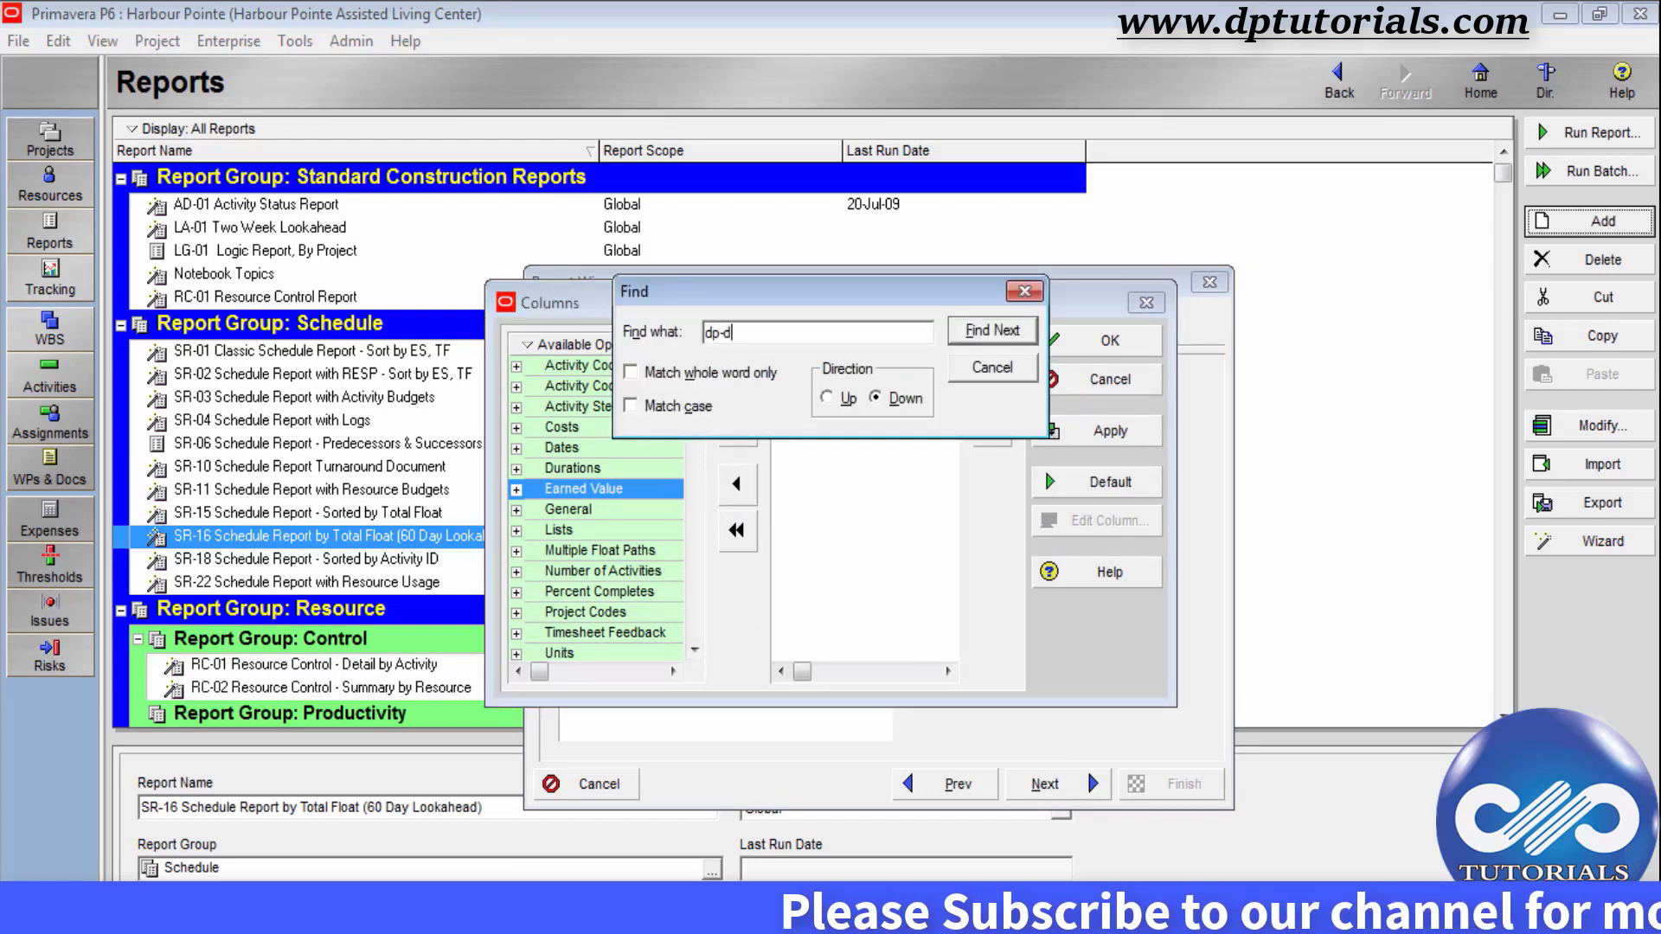
key("Return")
left_click(992, 367)
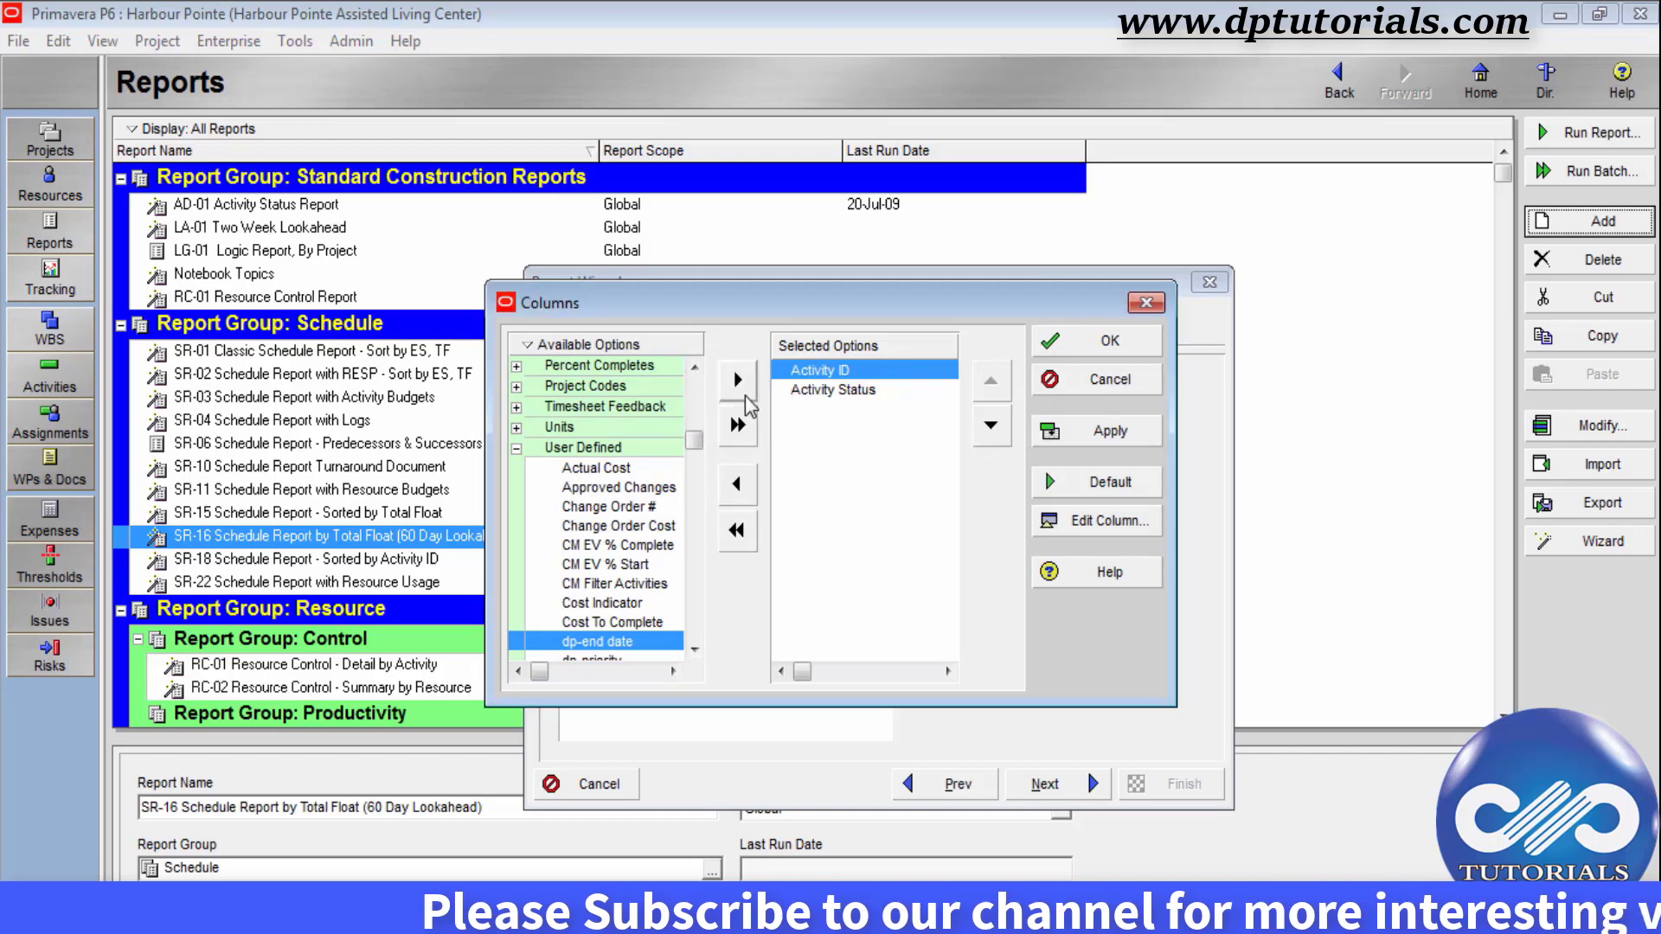
left_click(737, 381)
left_click(1098, 382)
left_click(596, 784)
left_click(764, 558)
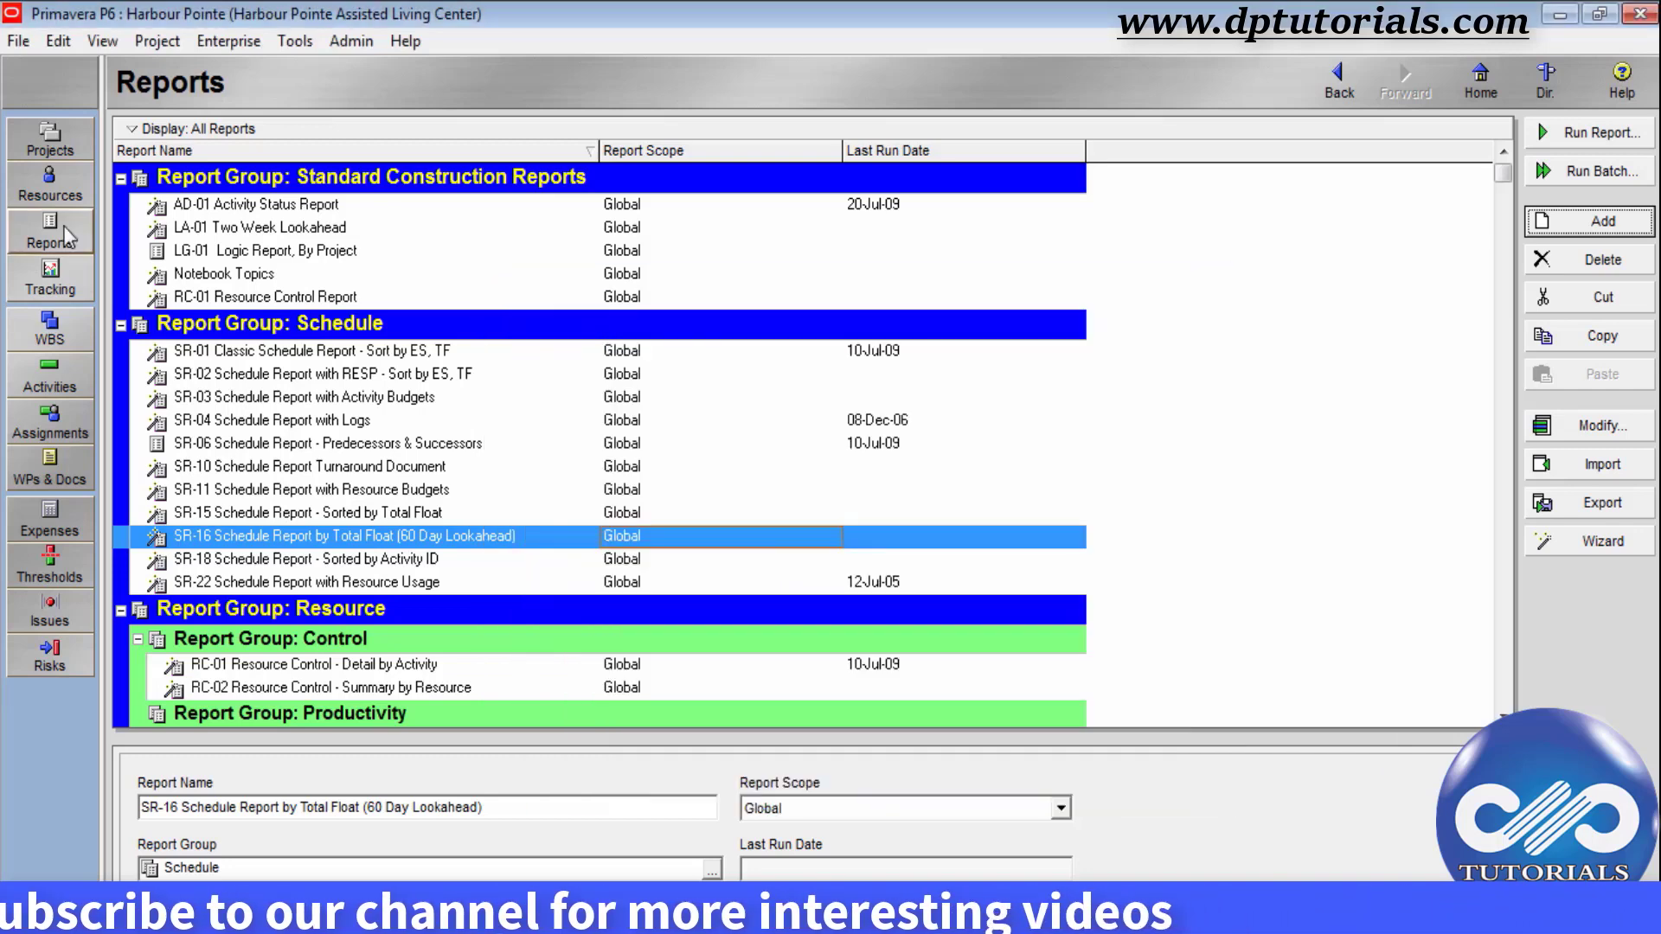
- Return to the project's activities and widen the Gantt chart area beside the activity table
left_click(57, 379)
left_click_drag(1169, 346, 939, 367)
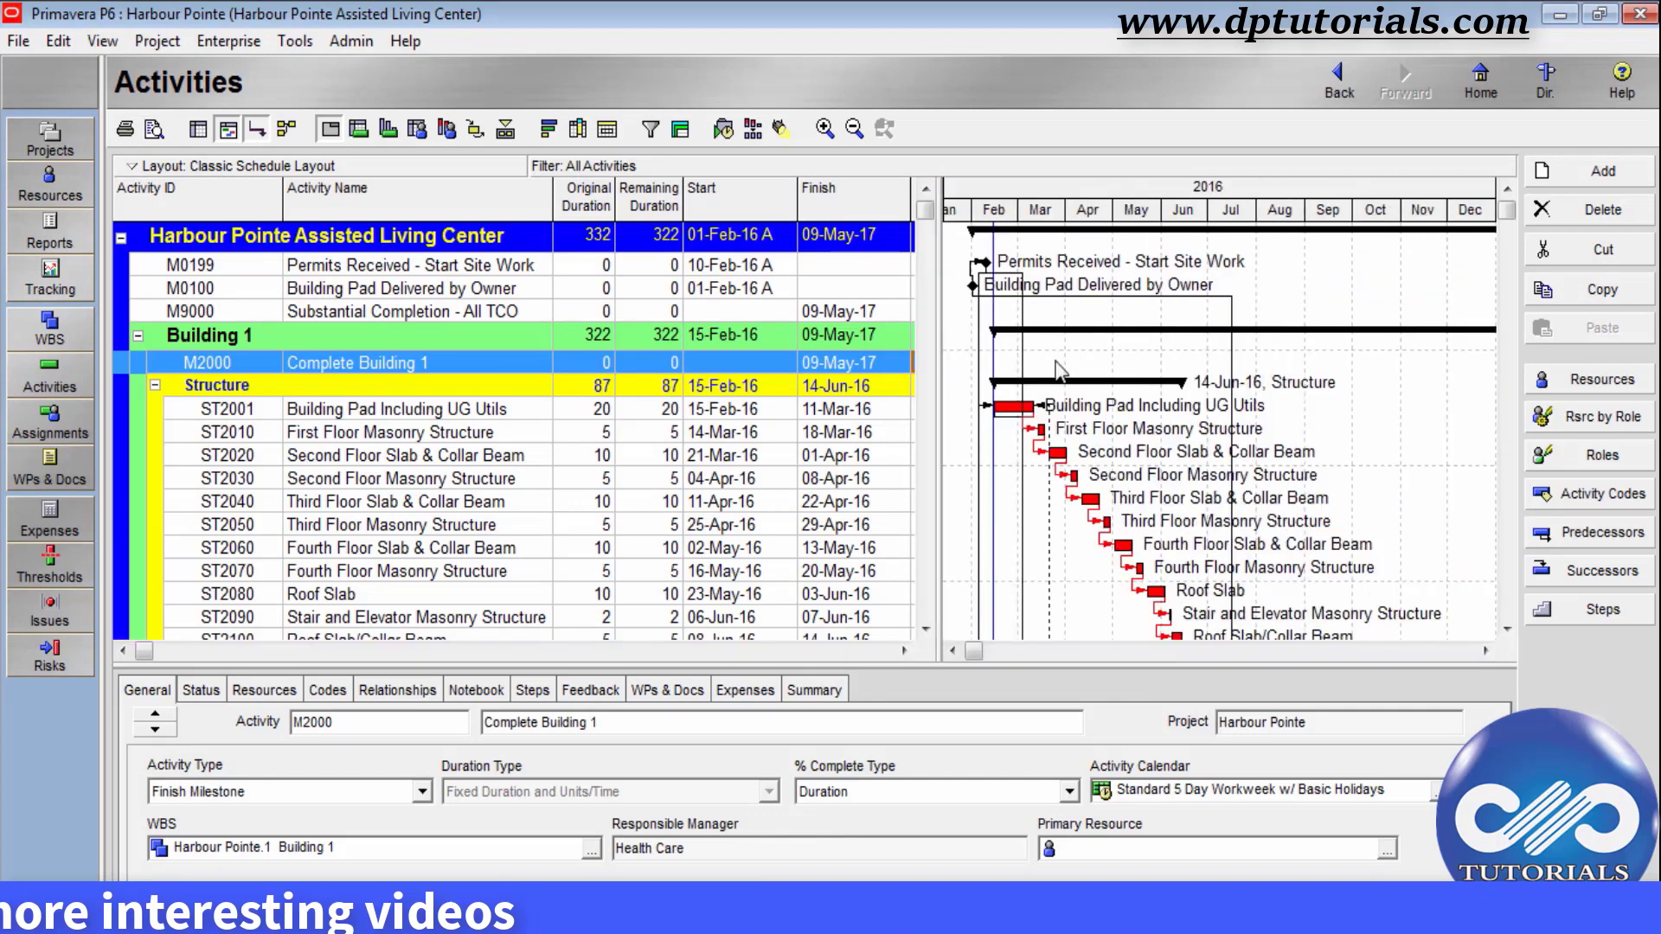
- Add a Gantt chart bar named dp and set its timescale to User Dates
right_click(1134, 319)
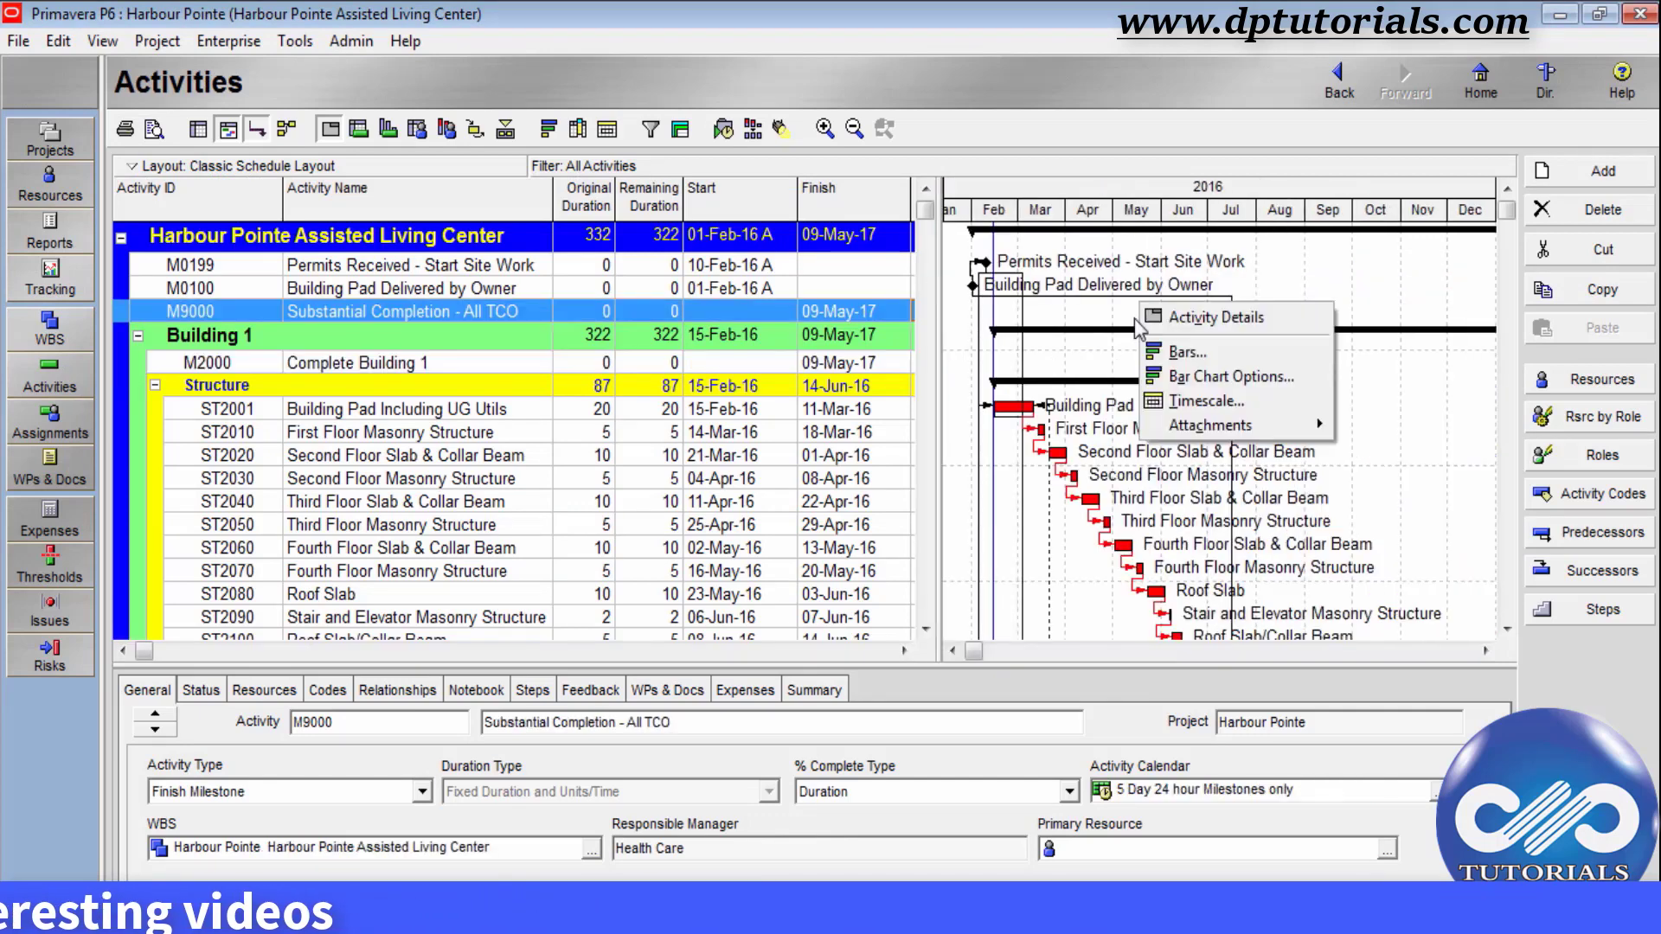
left_click(1181, 353)
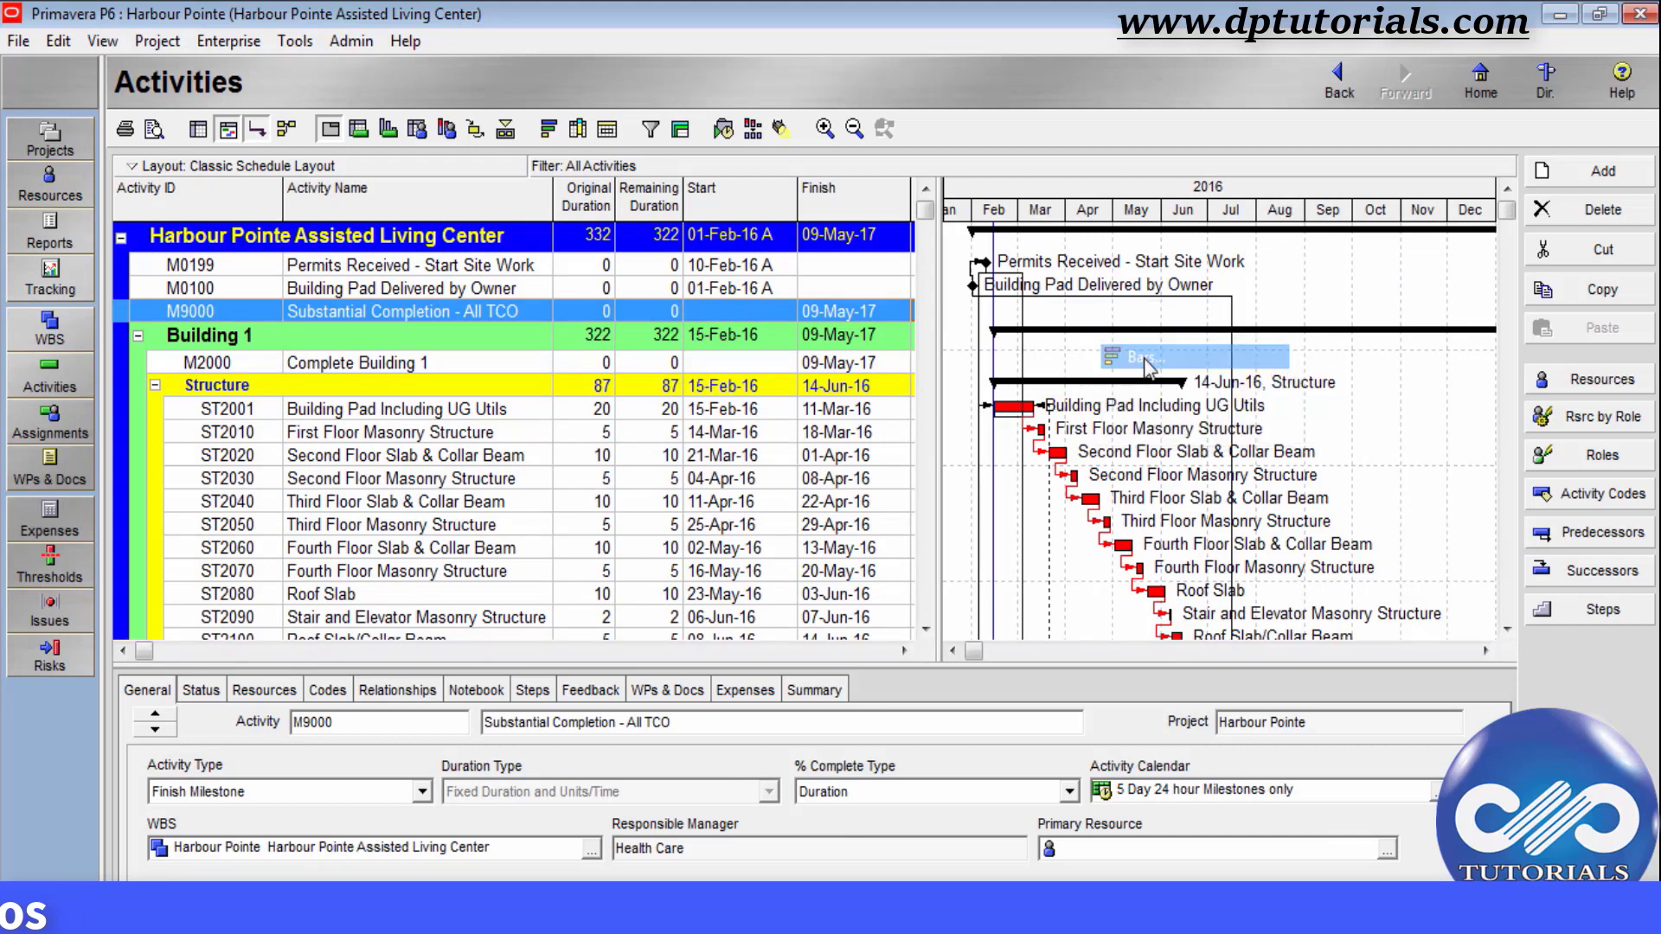
left_click(613, 327)
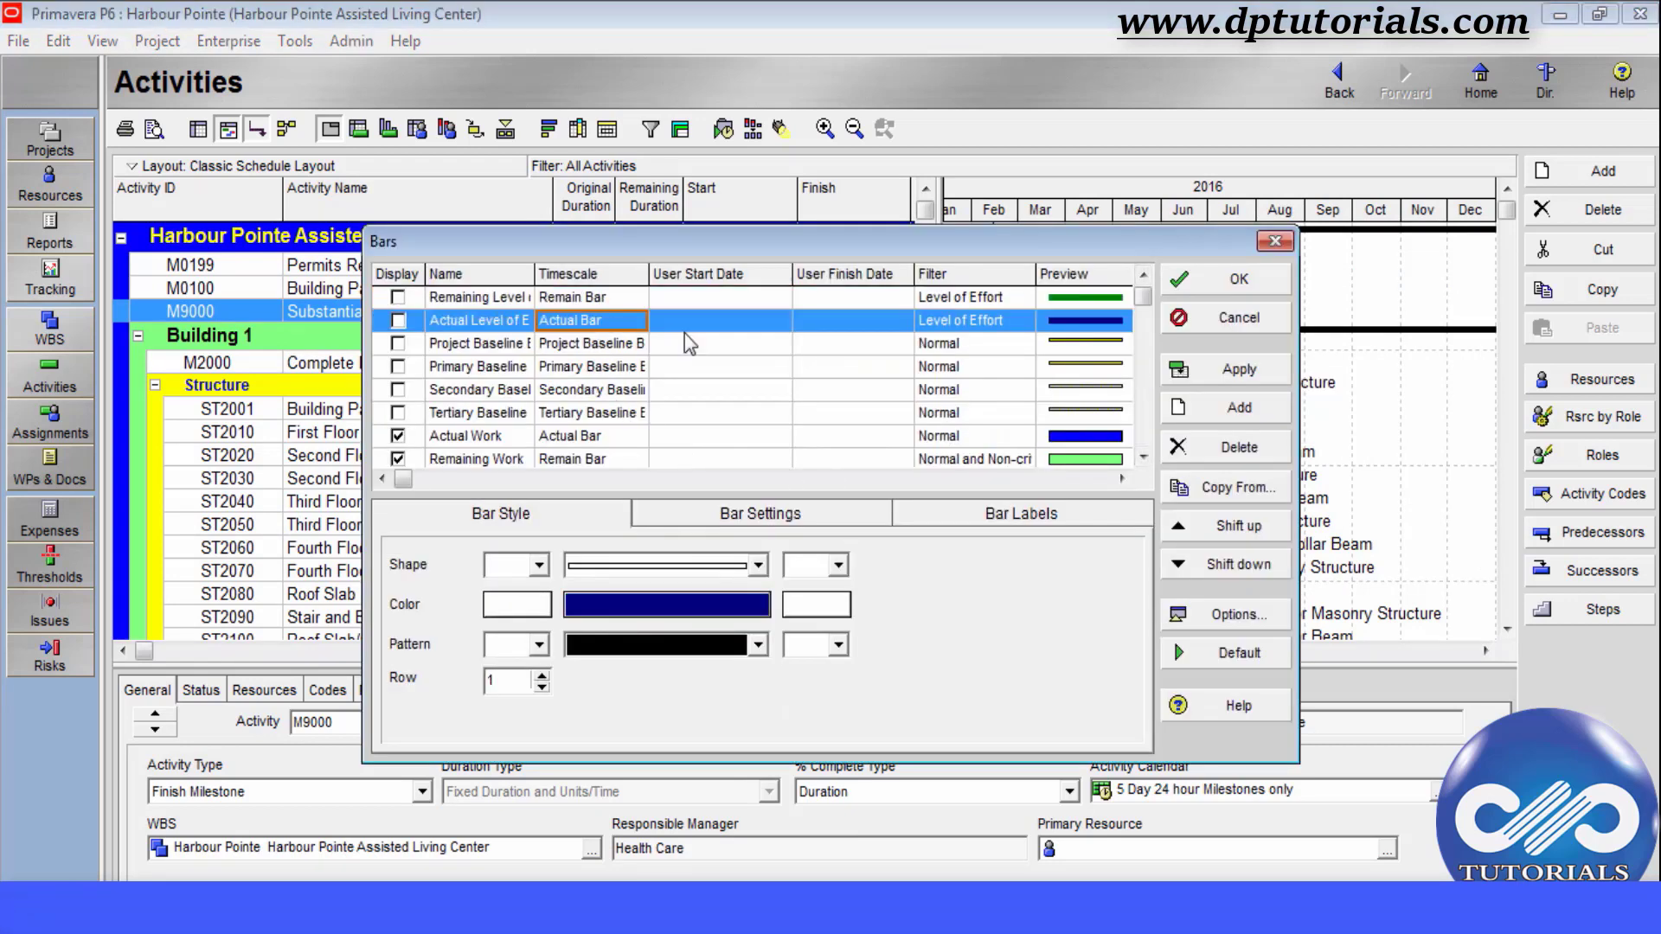
left_click(1240, 410)
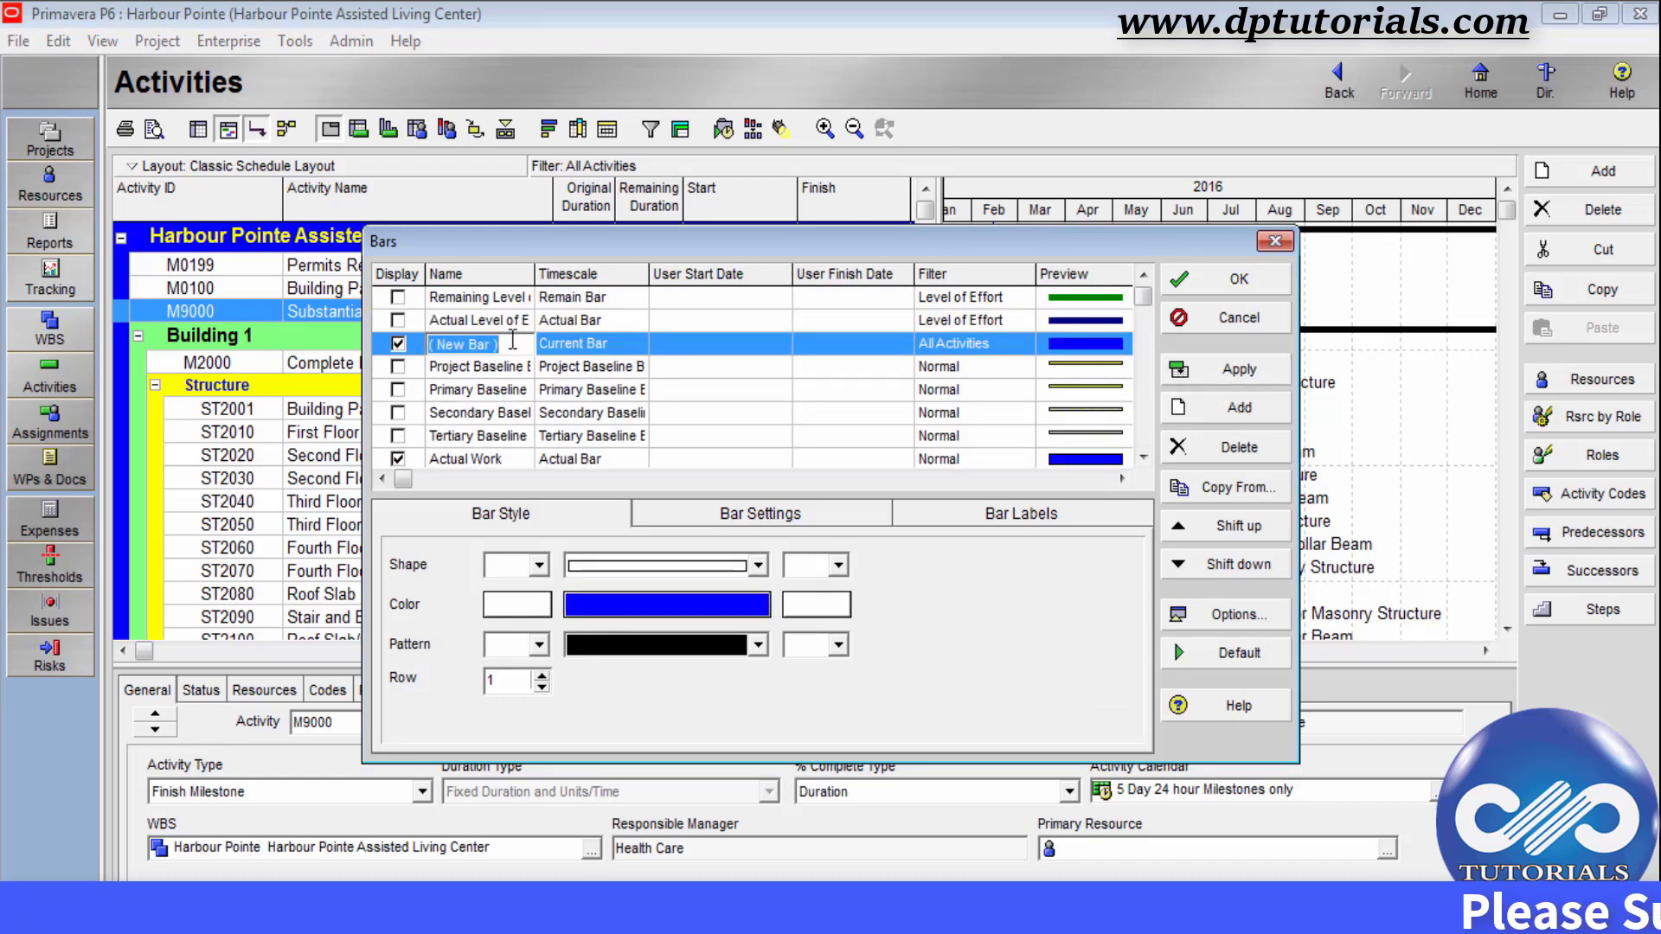
type("dp")
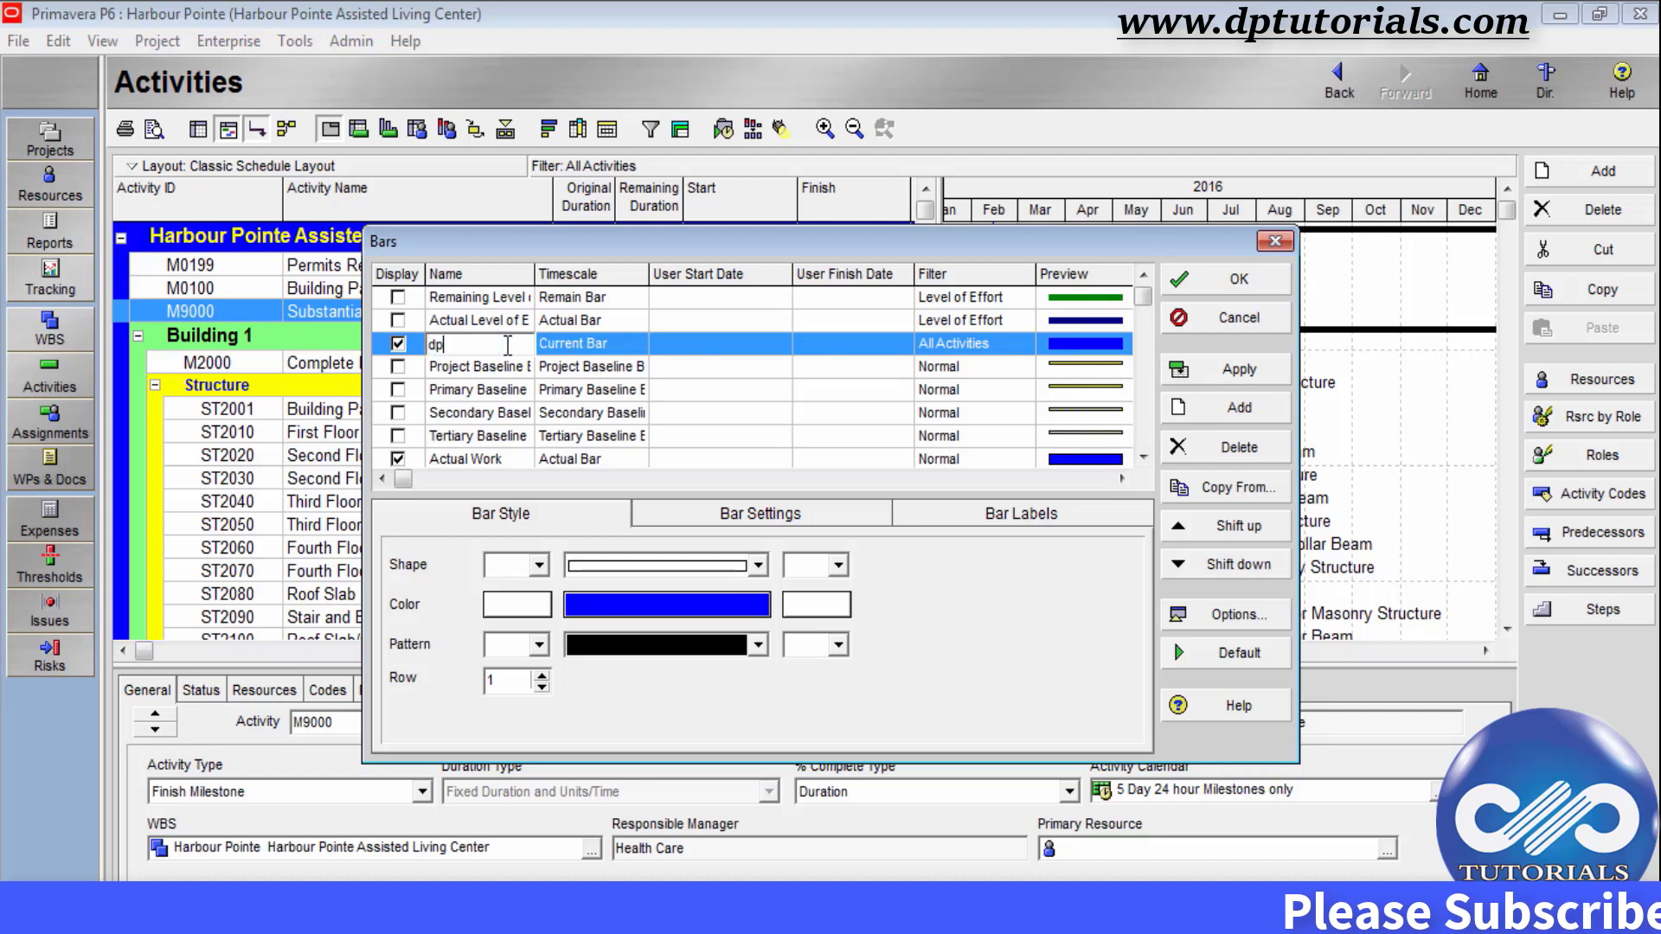
left_click(619, 346)
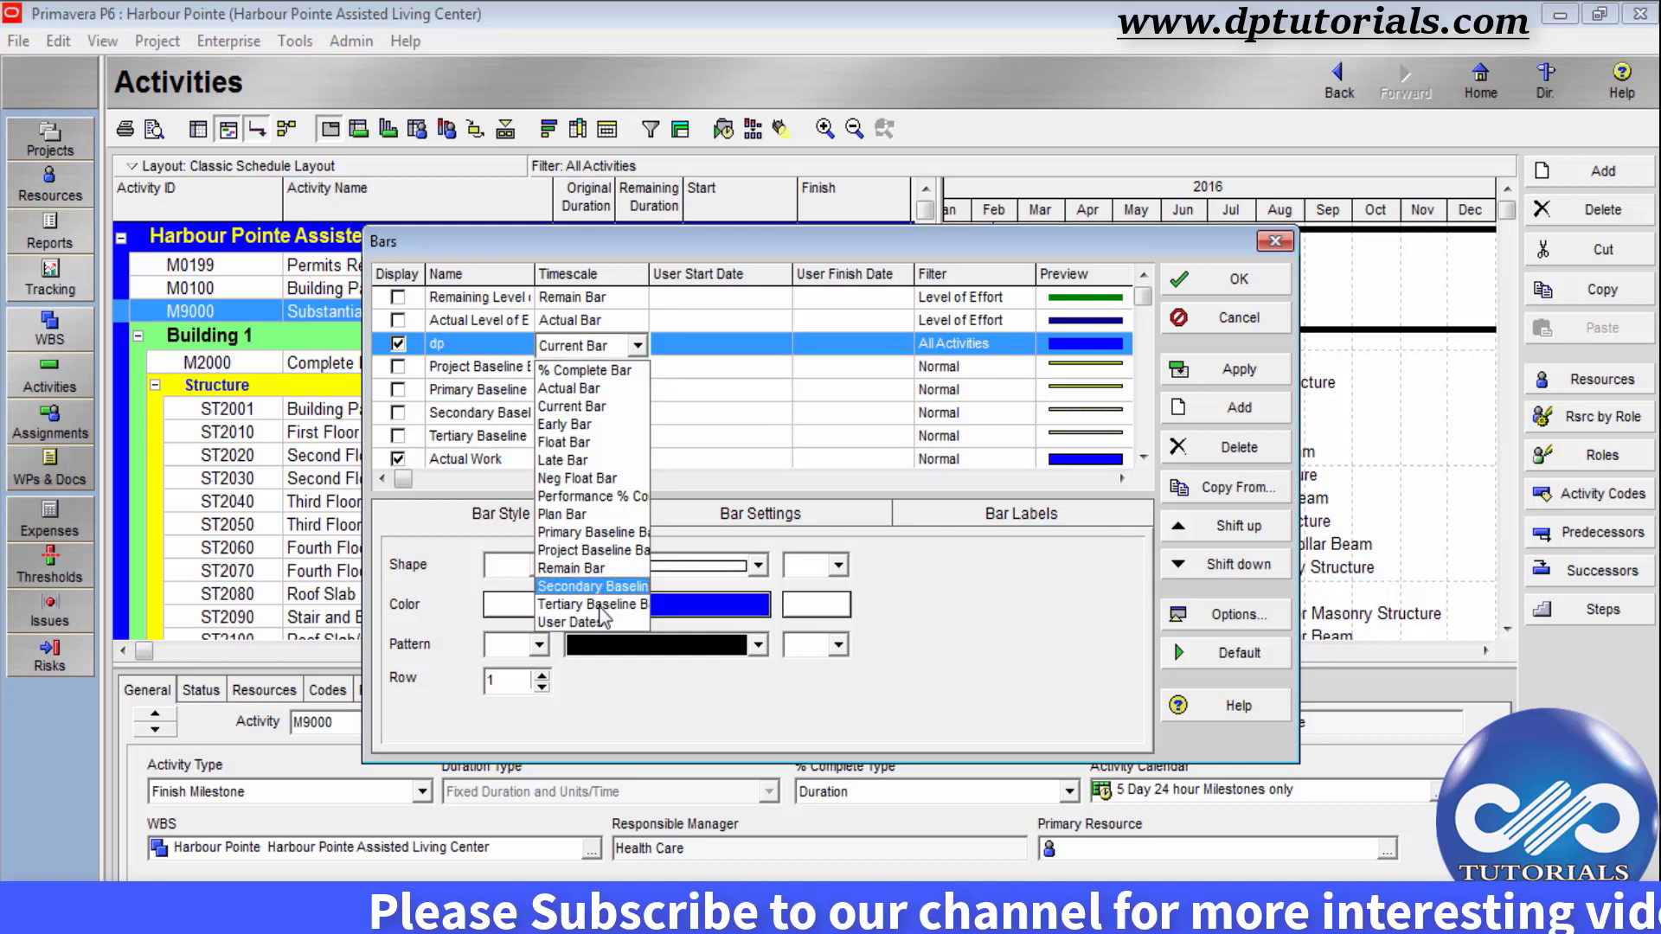
left_click(614, 623)
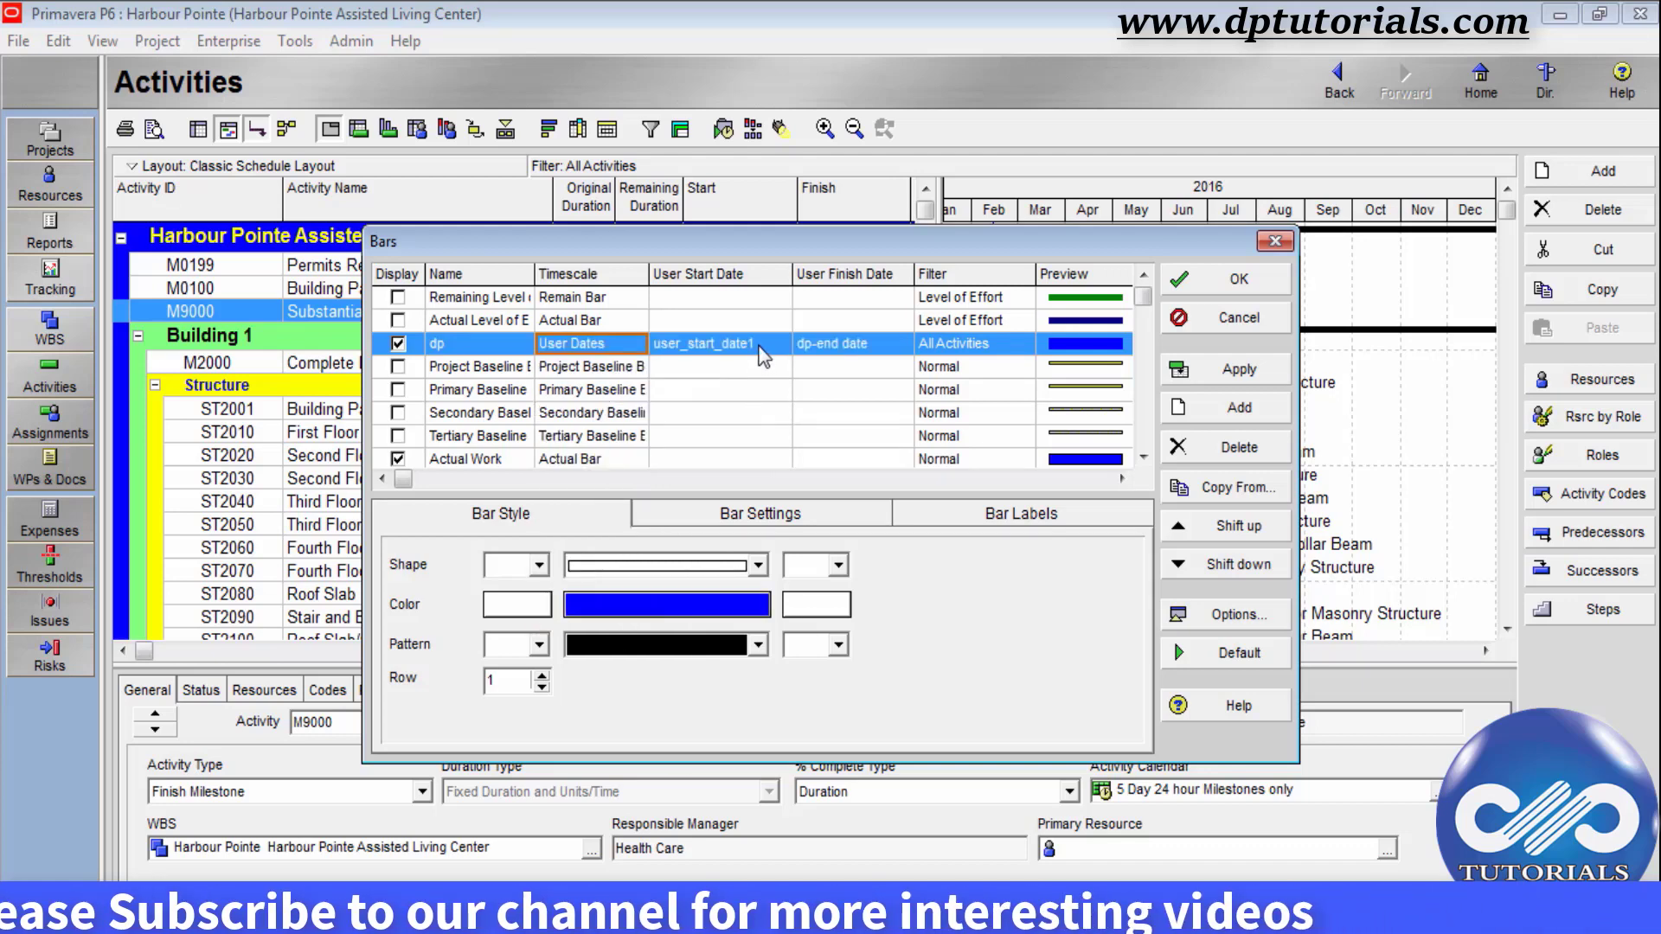
- Choose dp-end date as the user finish date of the dp bar, and cancel the bar changes
left_click(781, 345)
left_click(803, 357)
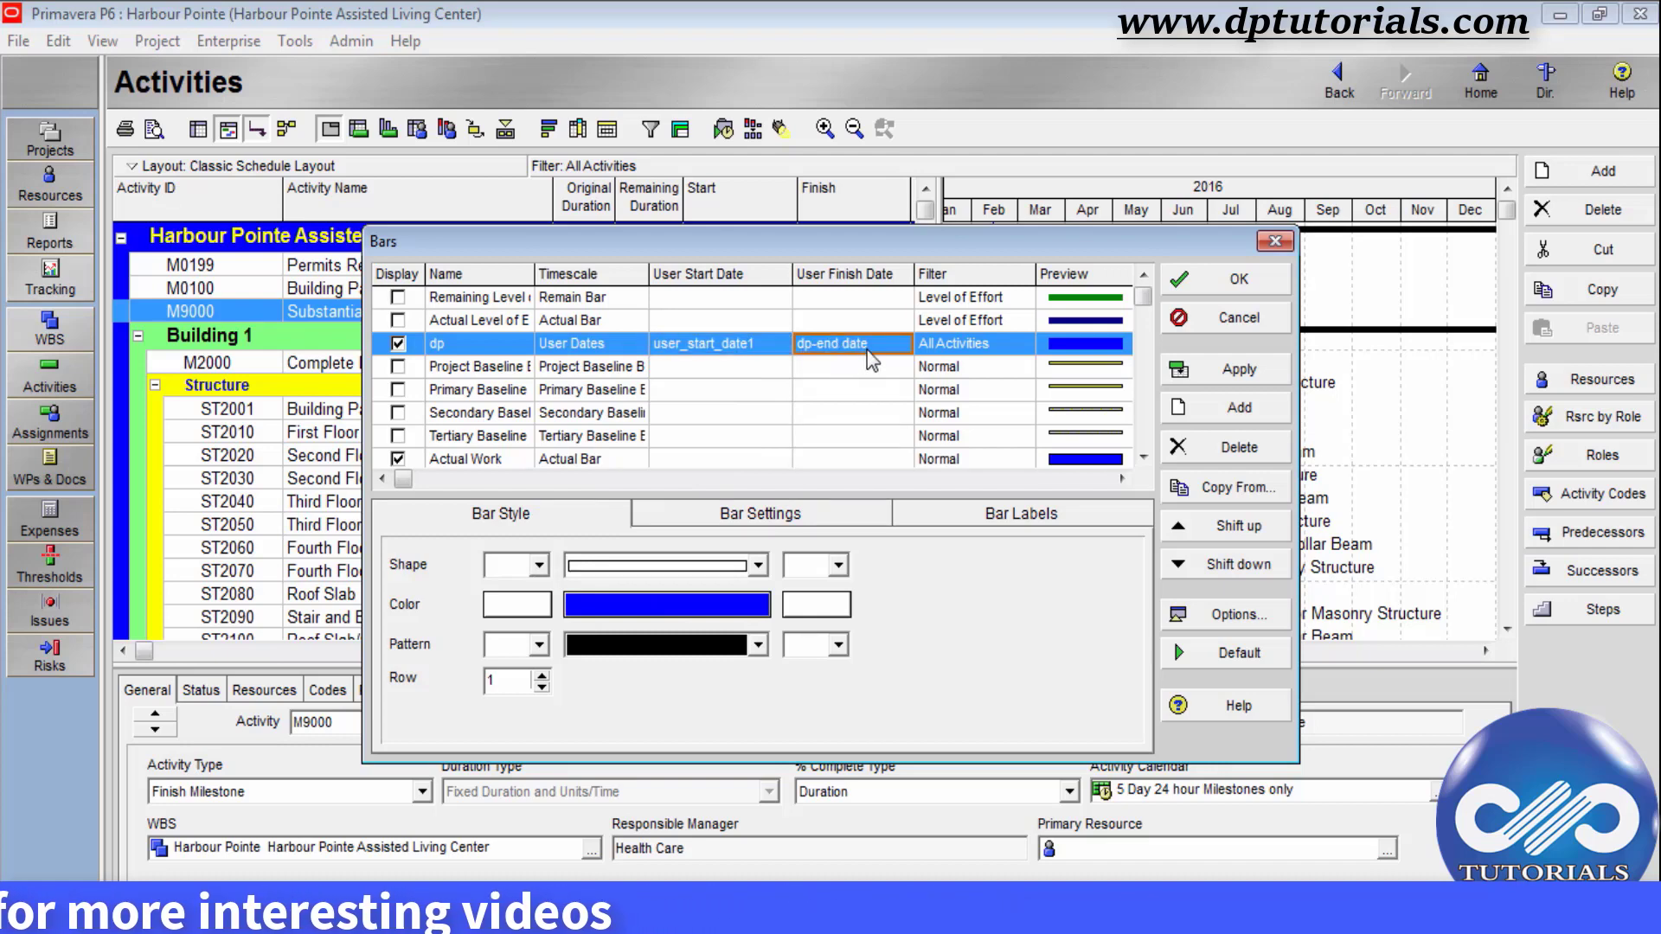
left_click(857, 346)
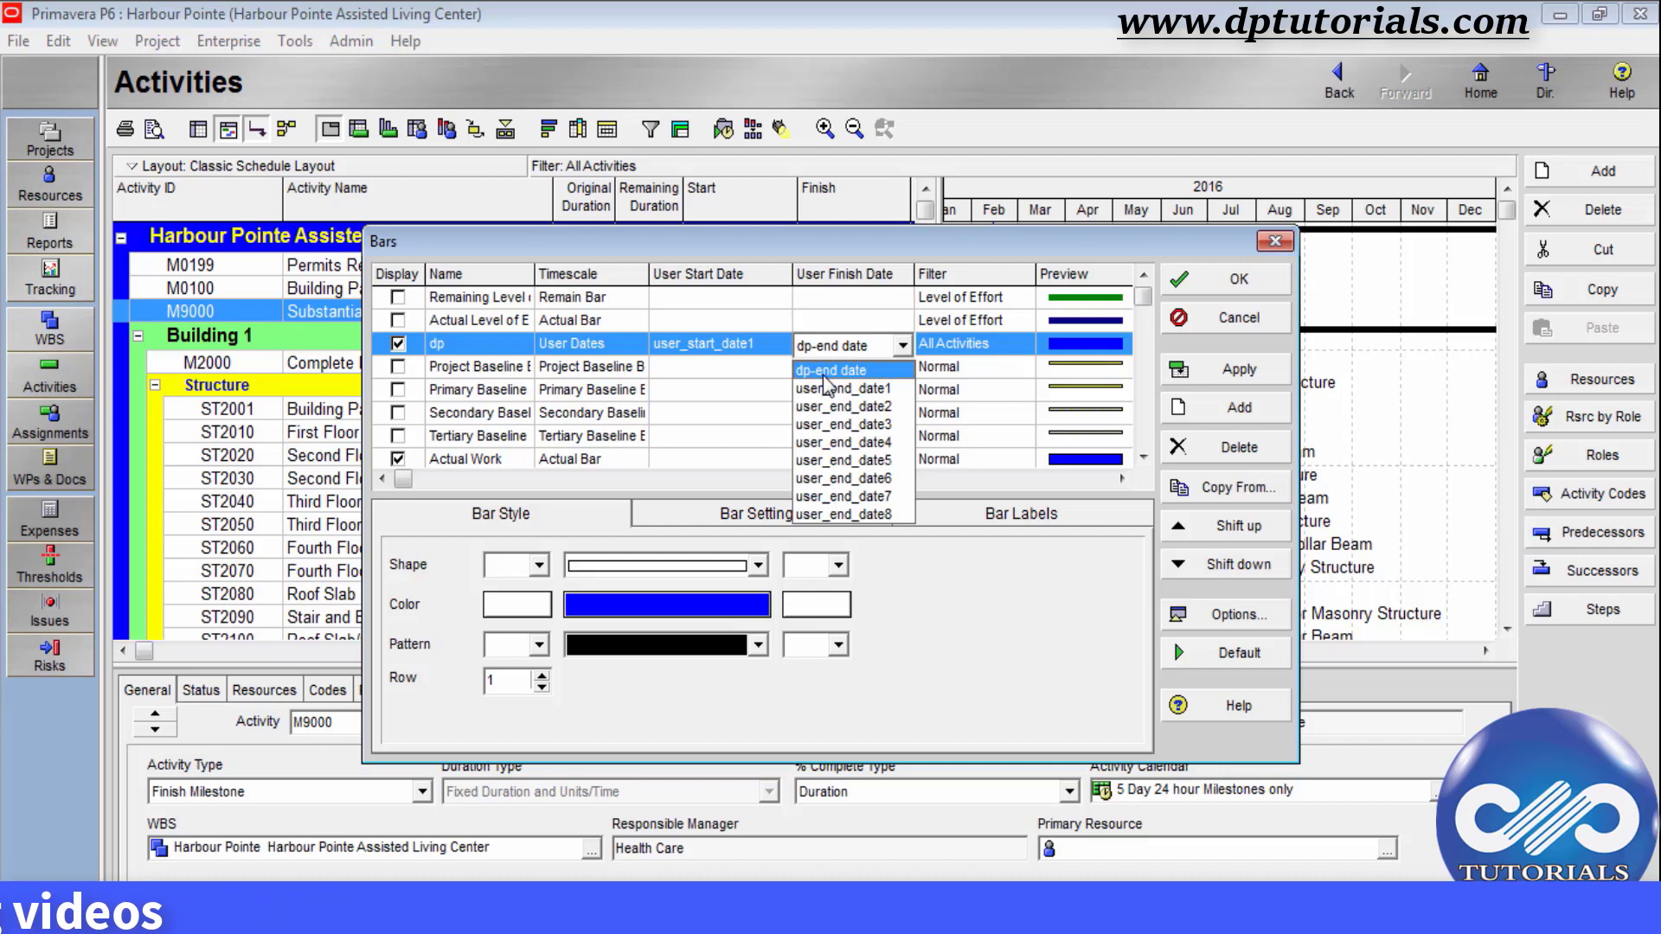
left_click(862, 378)
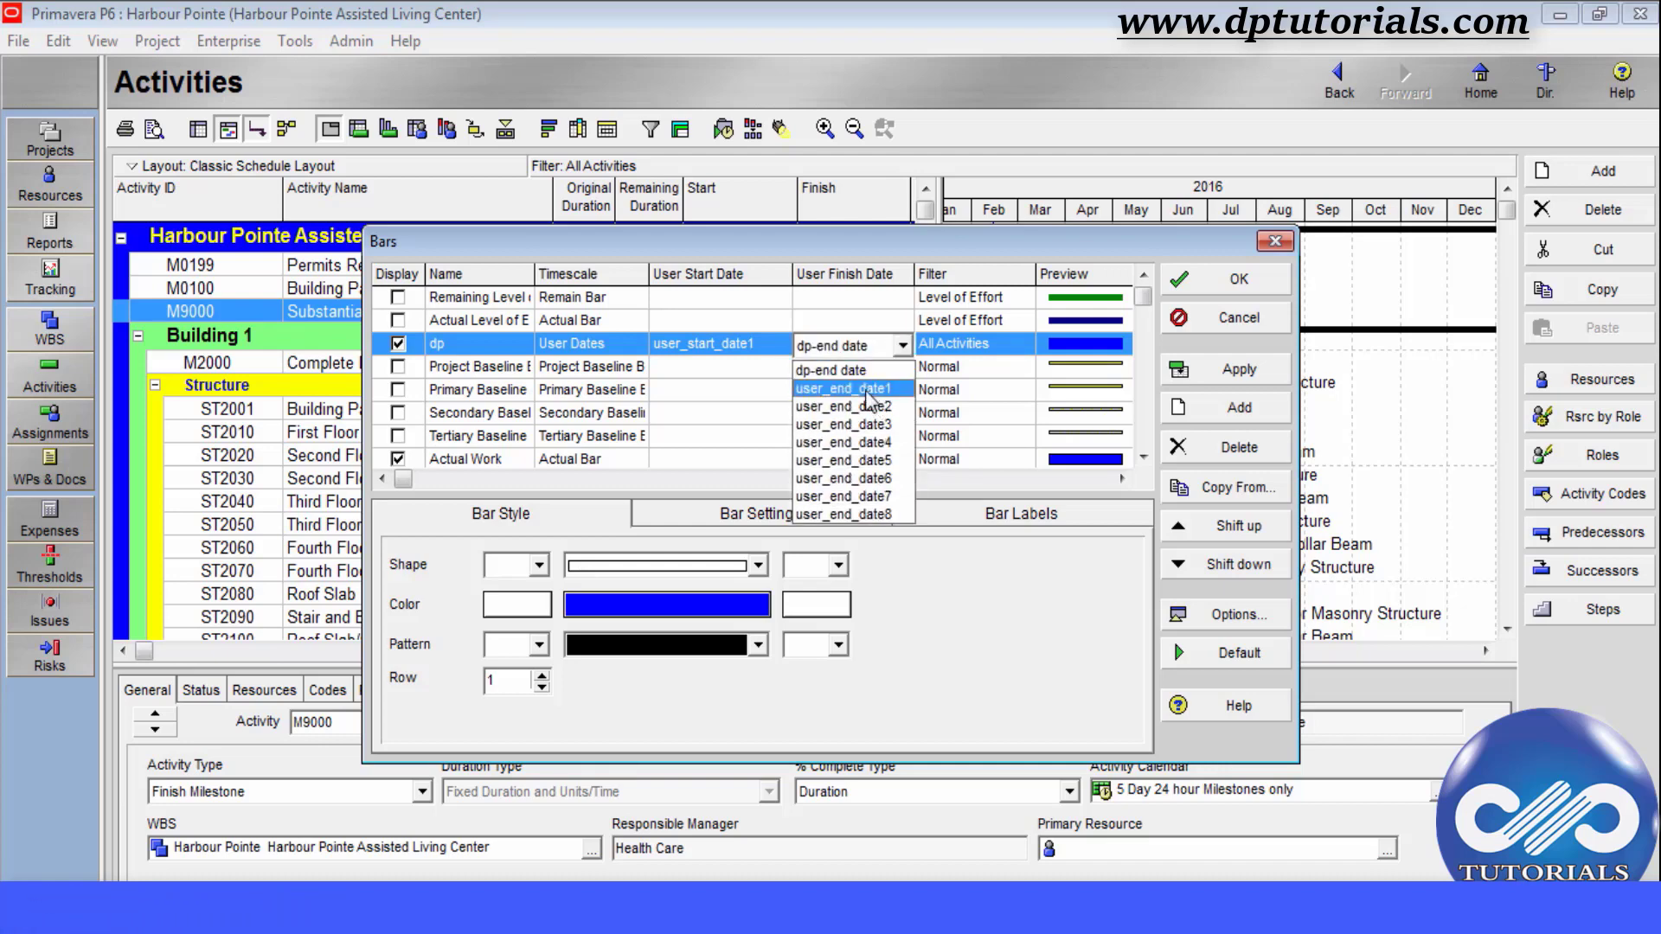
left_click(868, 372)
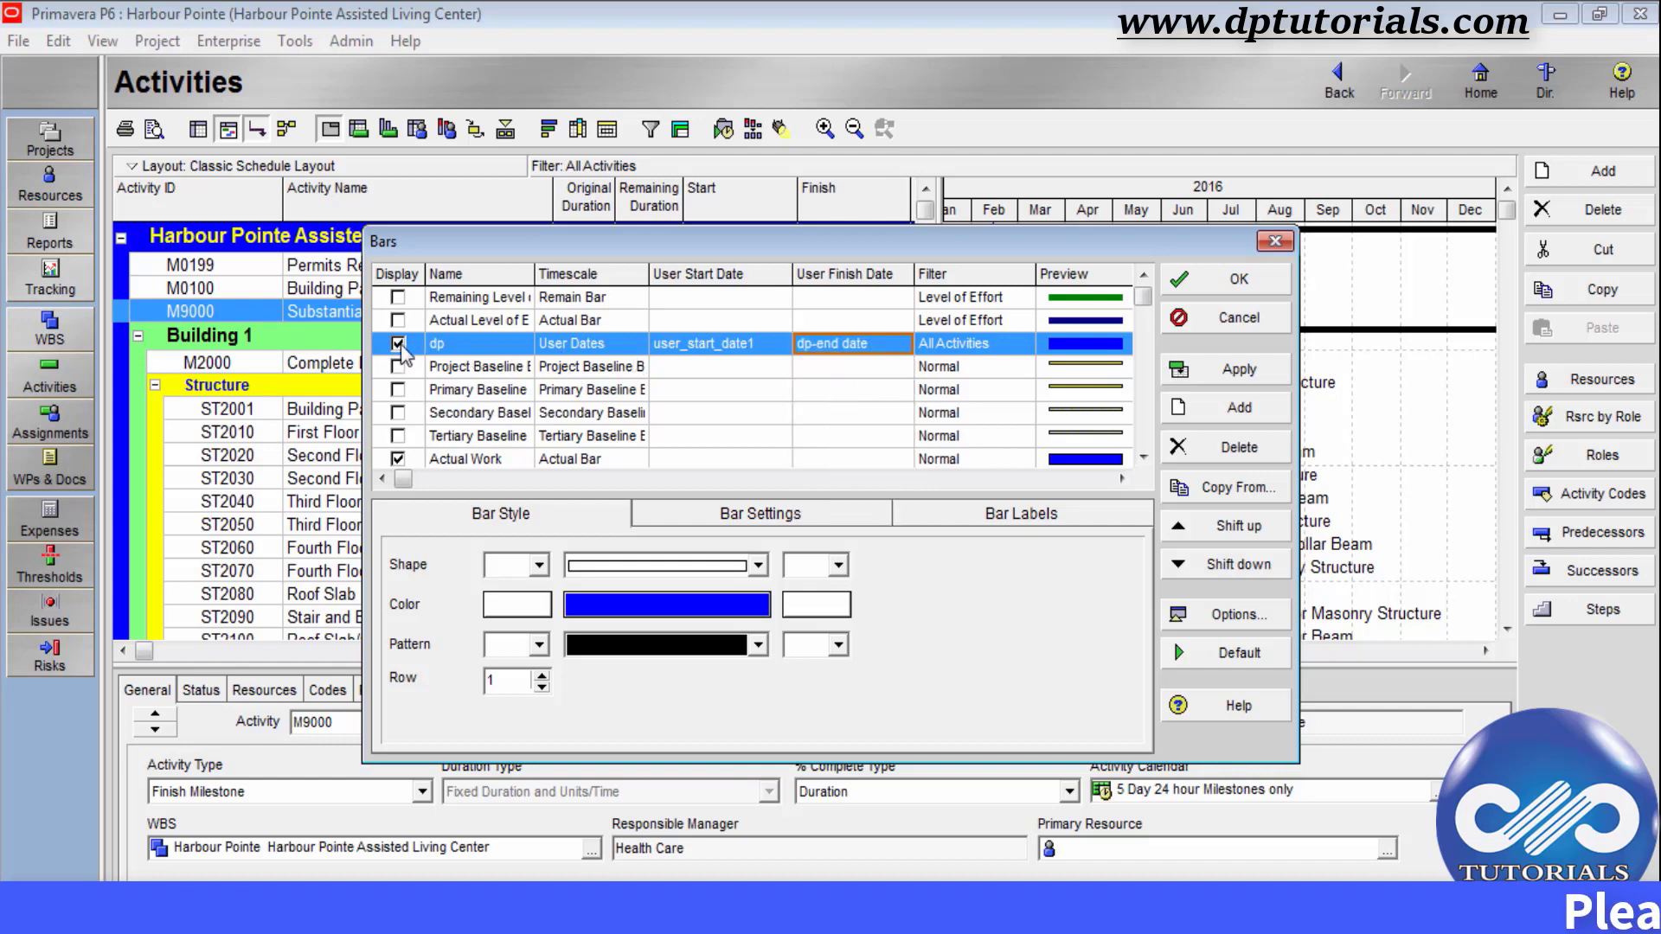
left_click(1228, 322)
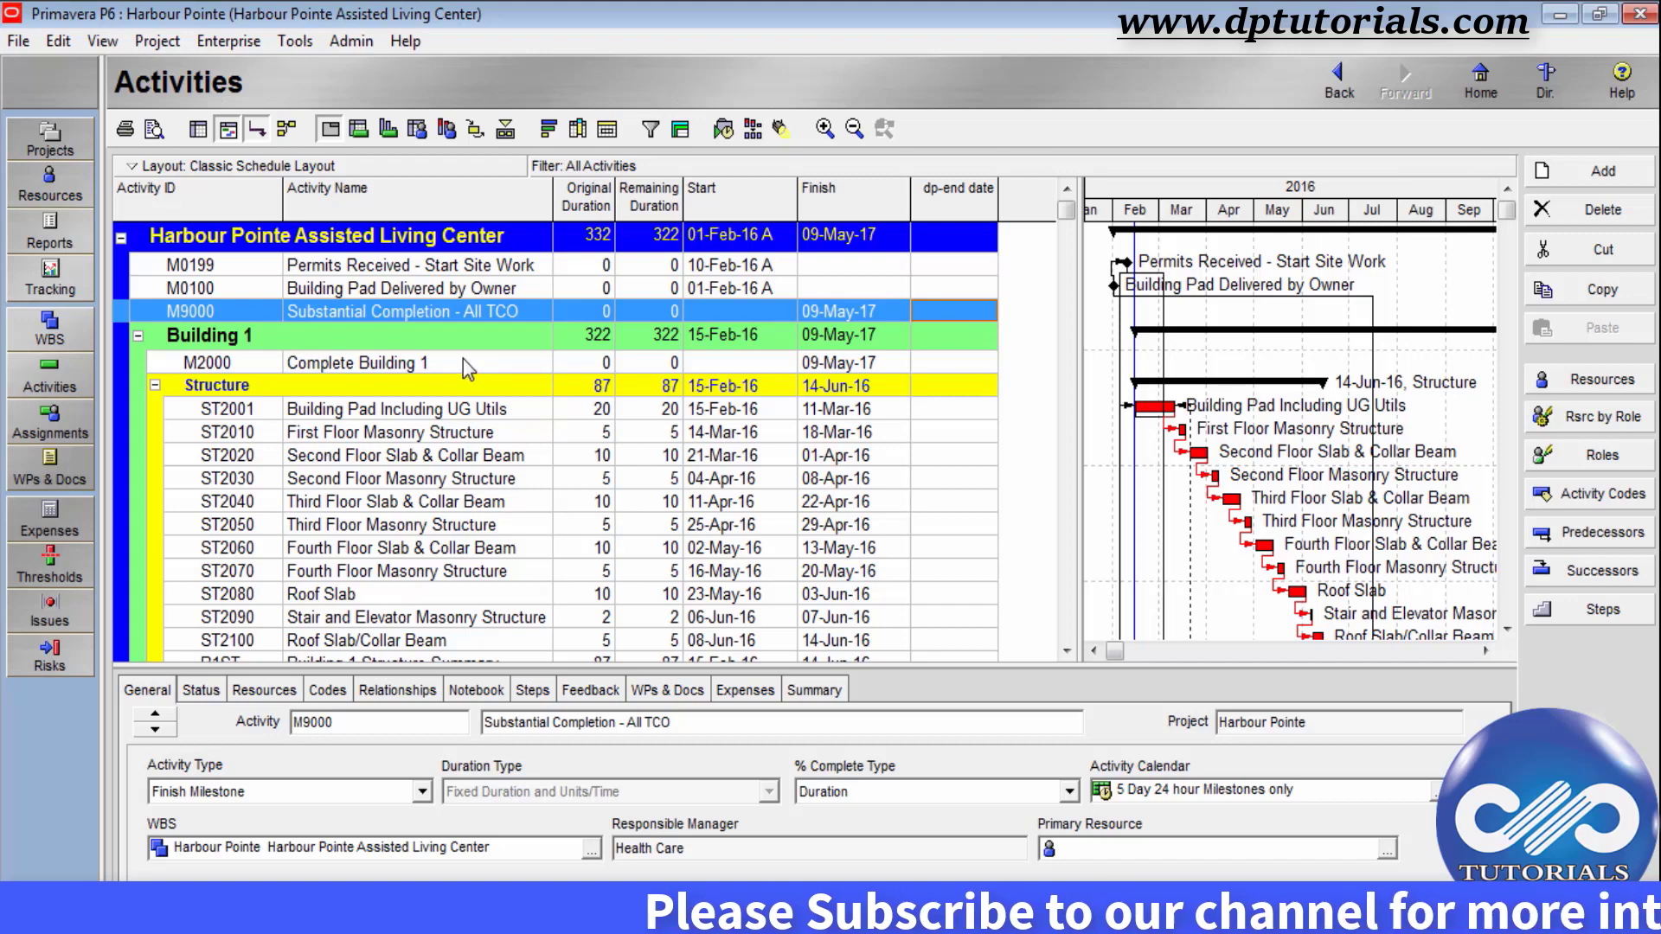
- In the user defined fields for activities, choose Indicator as the data type of dp-priority and close the field list
left_click(226, 42)
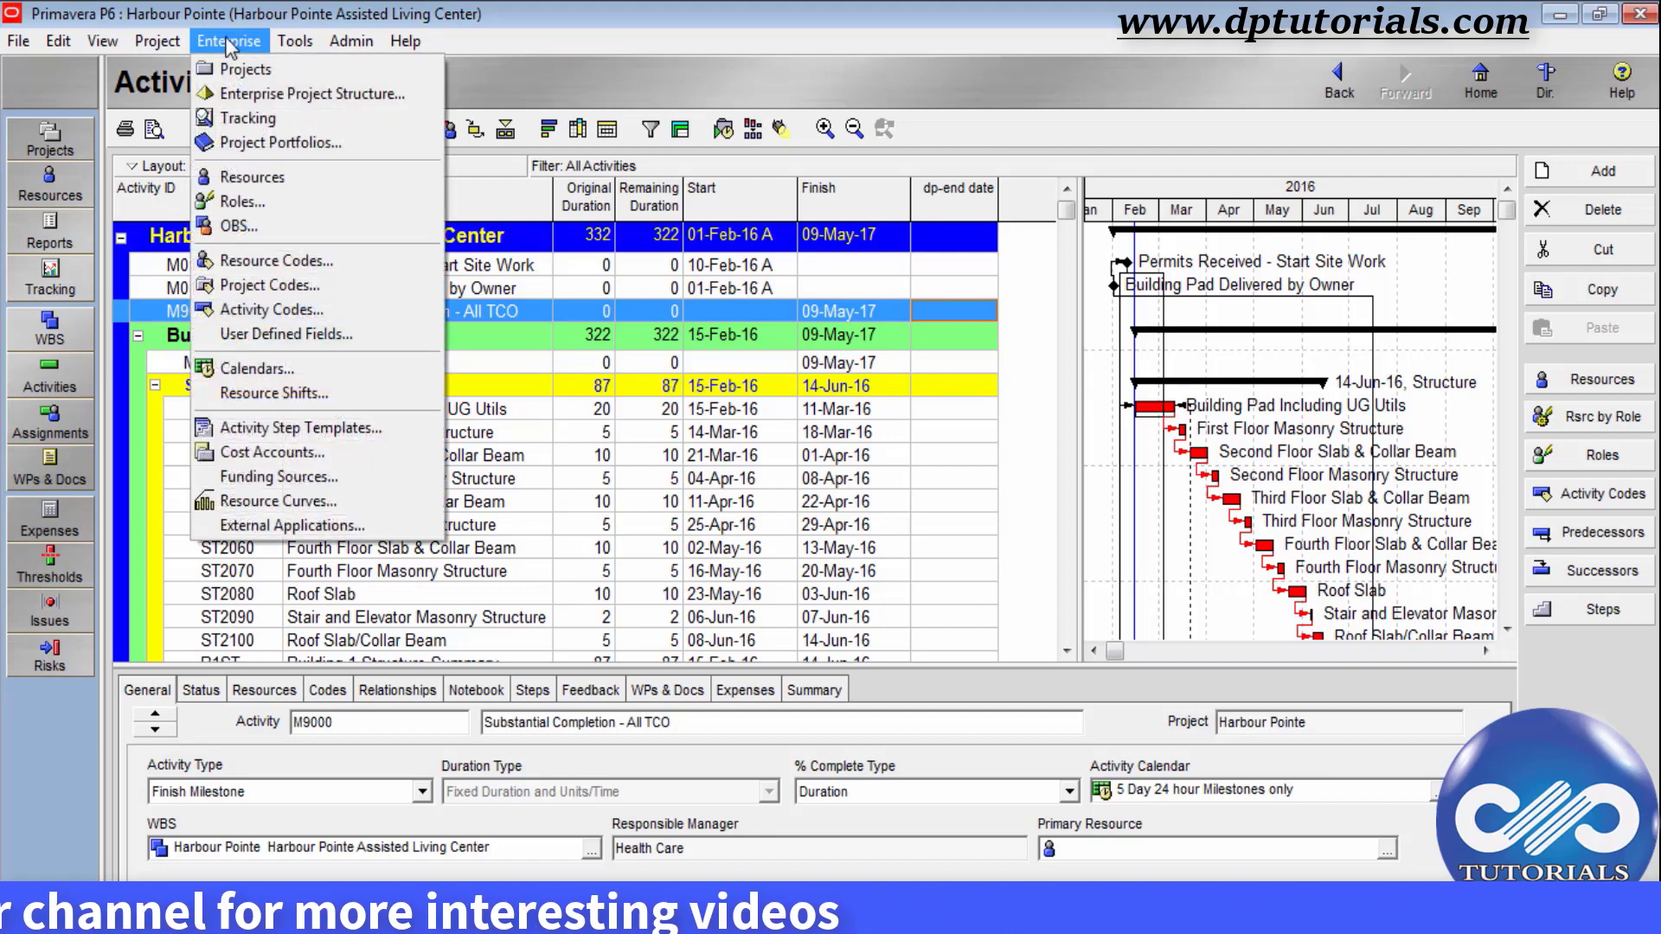
left_click(286, 334)
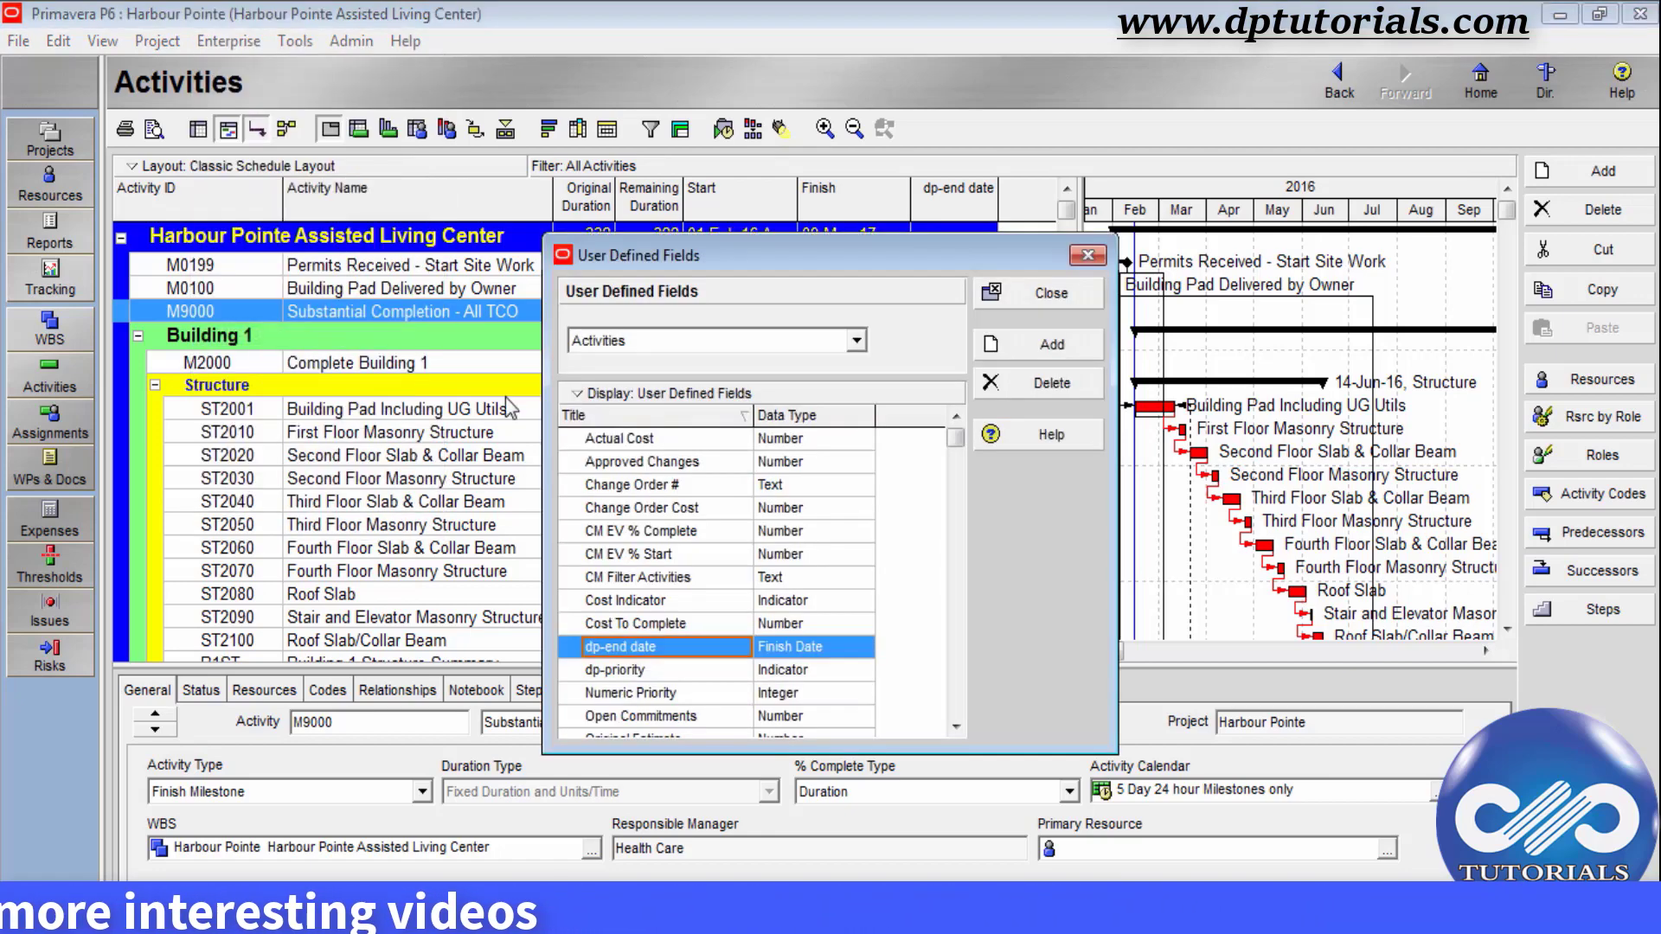
left_click(736, 577)
left_click(703, 601)
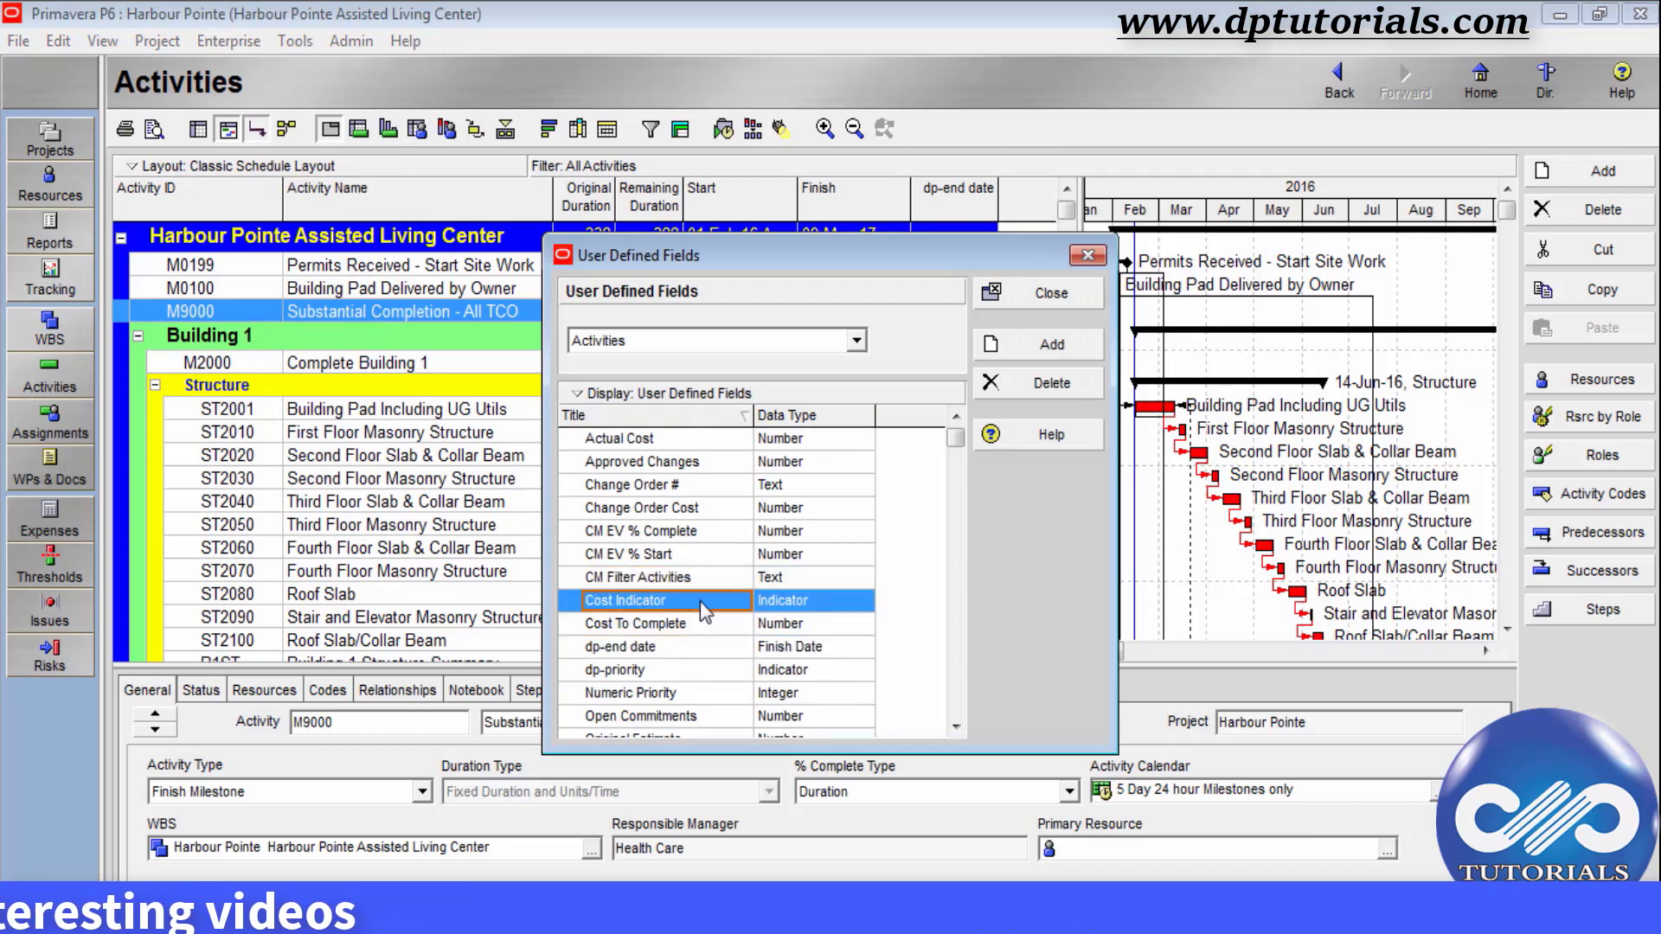
left_click(688, 655)
left_click(672, 669)
scroll(642, 649, "down", 1)
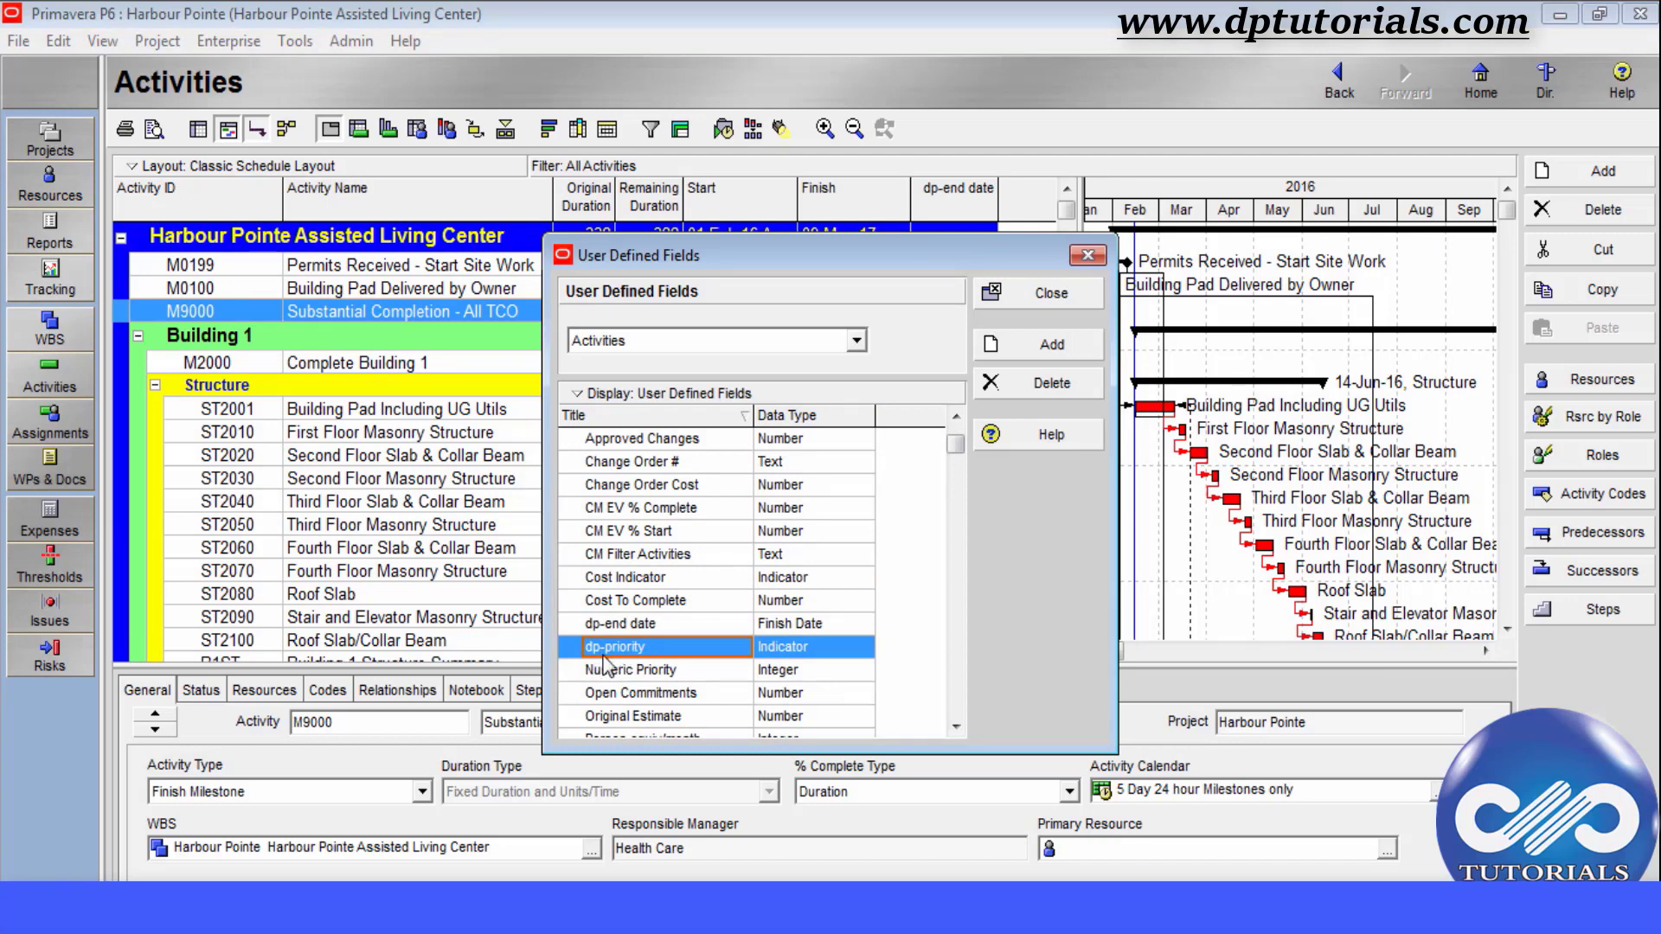
left_click(813, 656)
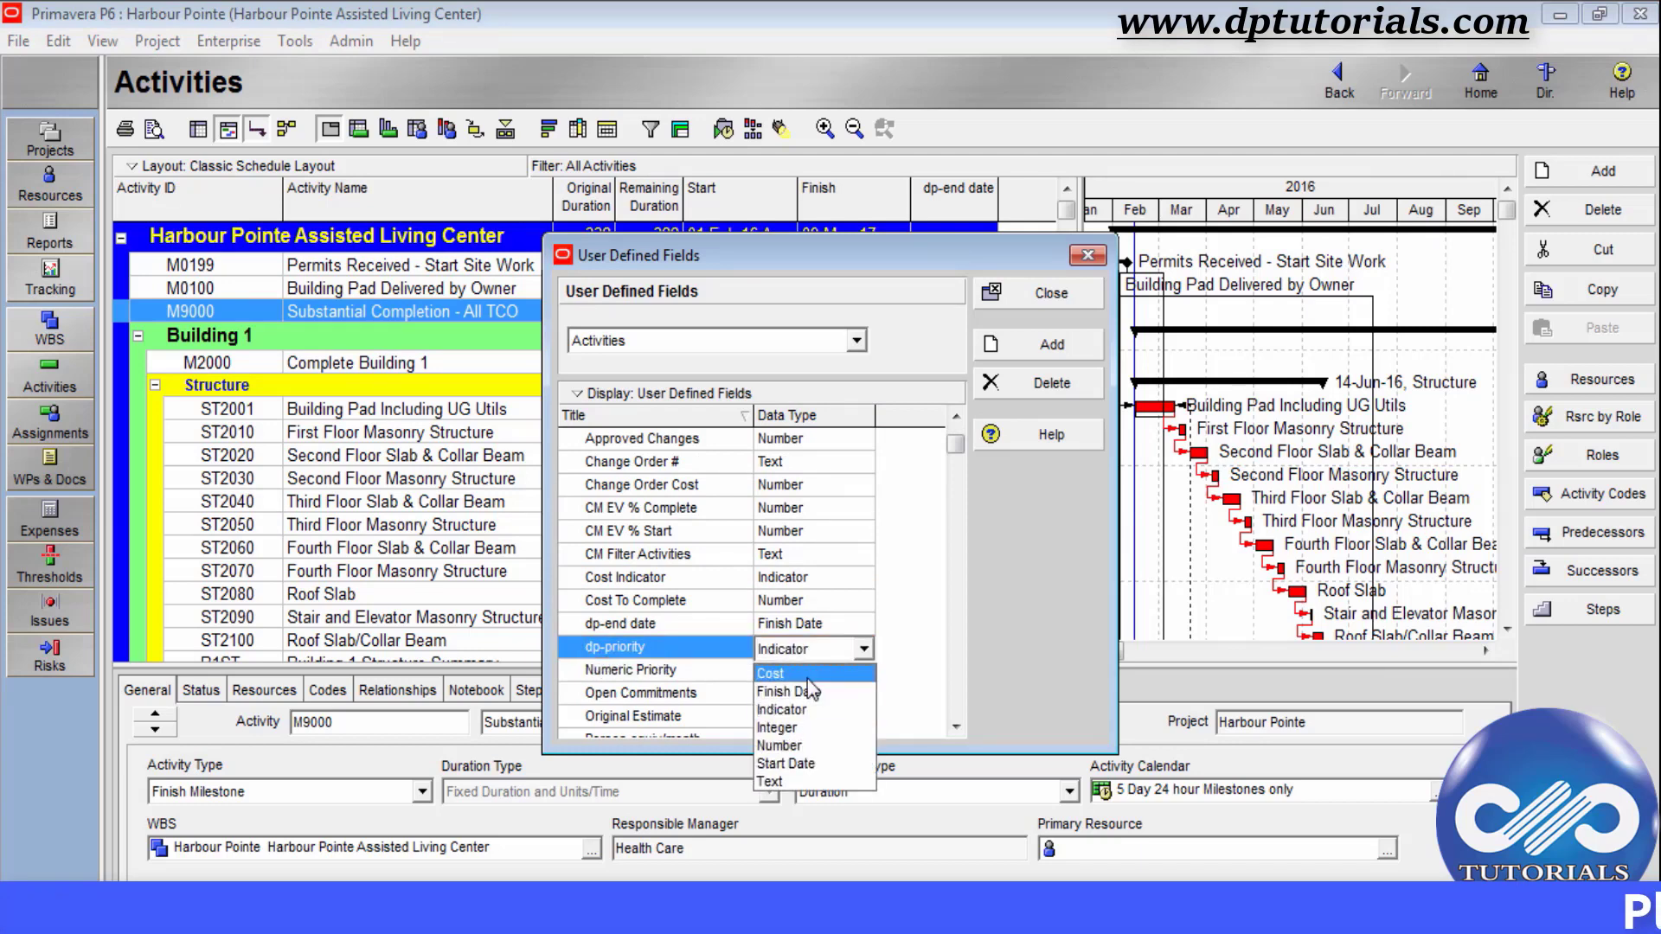
left_click(793, 710)
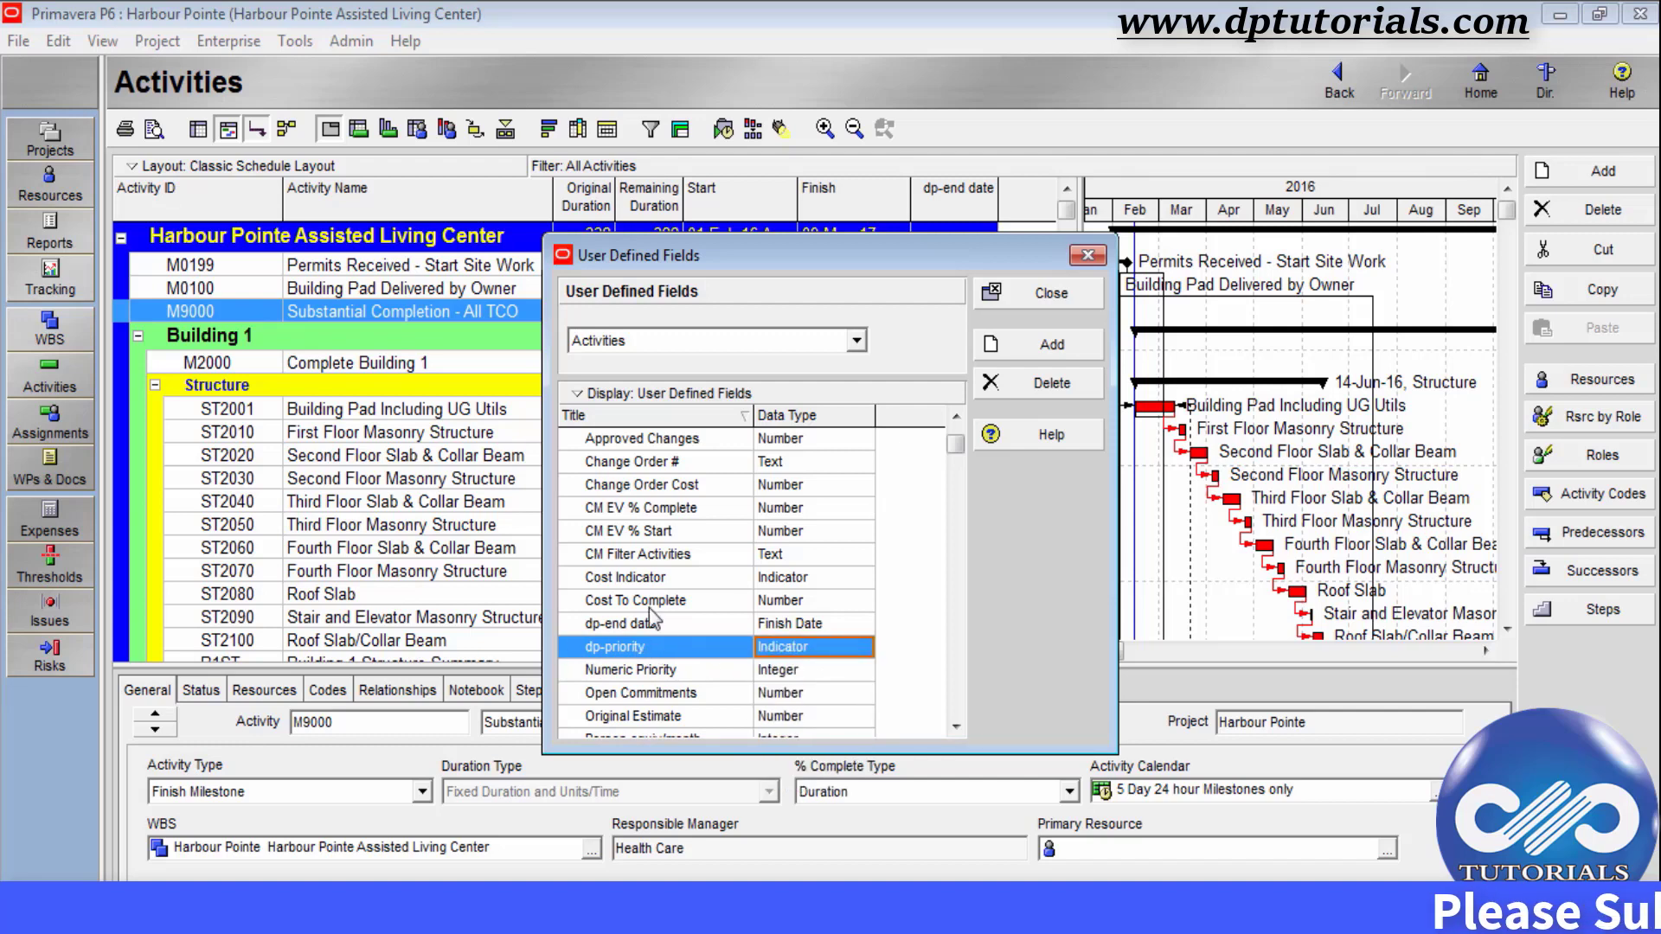
left_click(1051, 292)
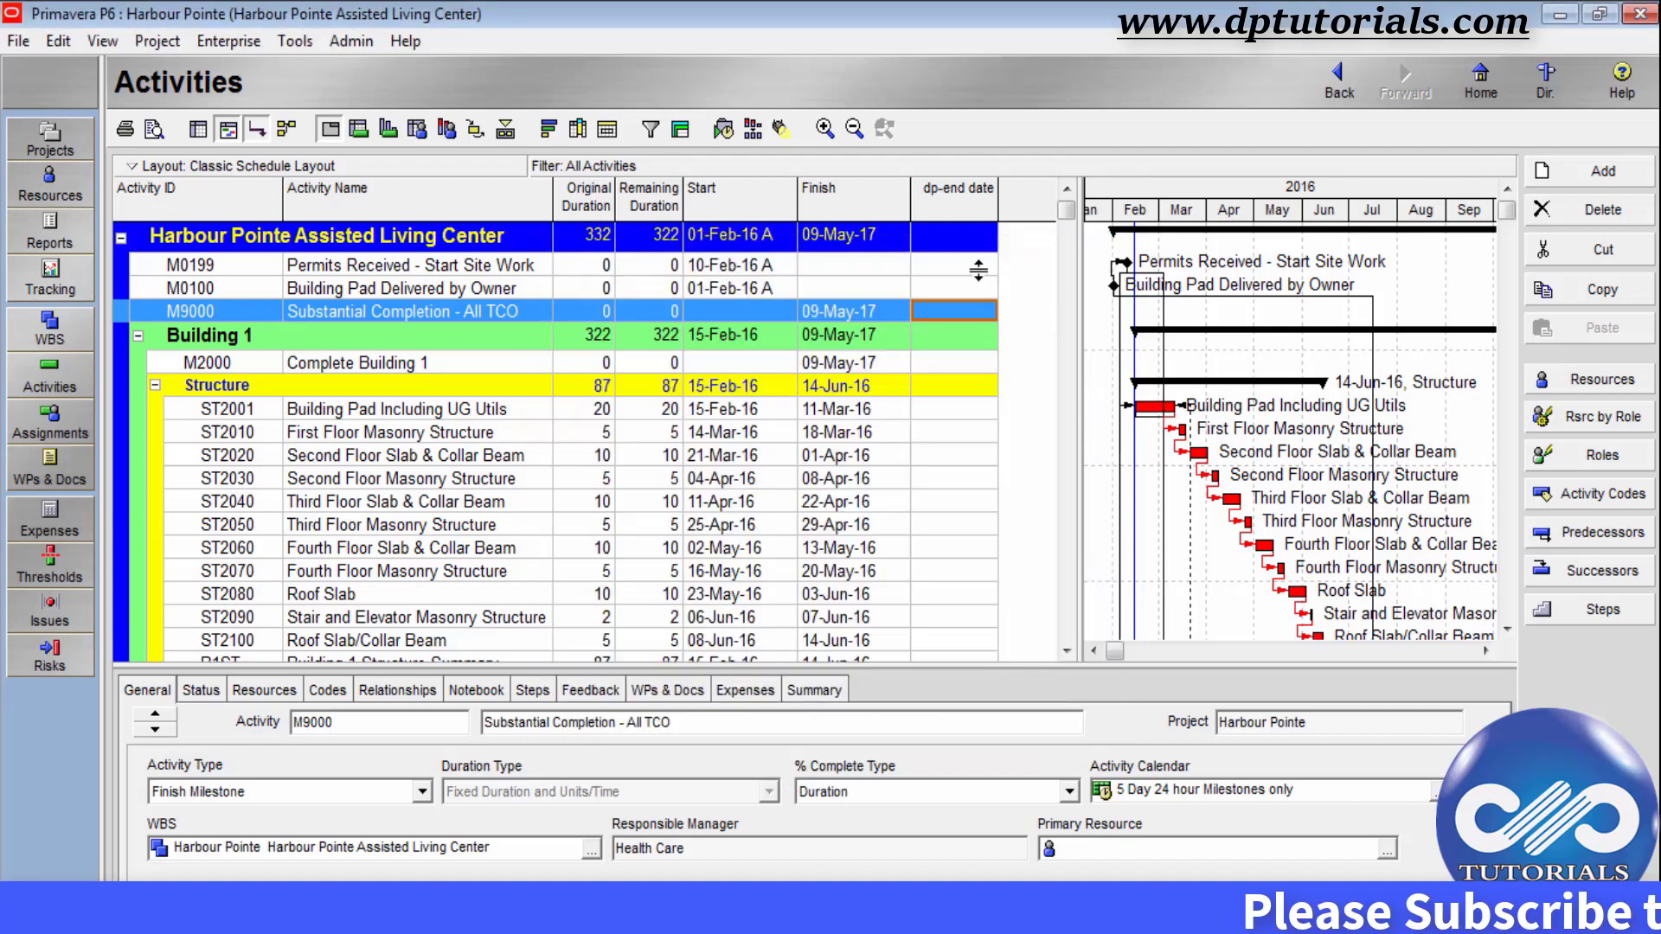
- Replace the dp-end date column in the activity table with the user defined dp-priority column
right_click(937, 200)
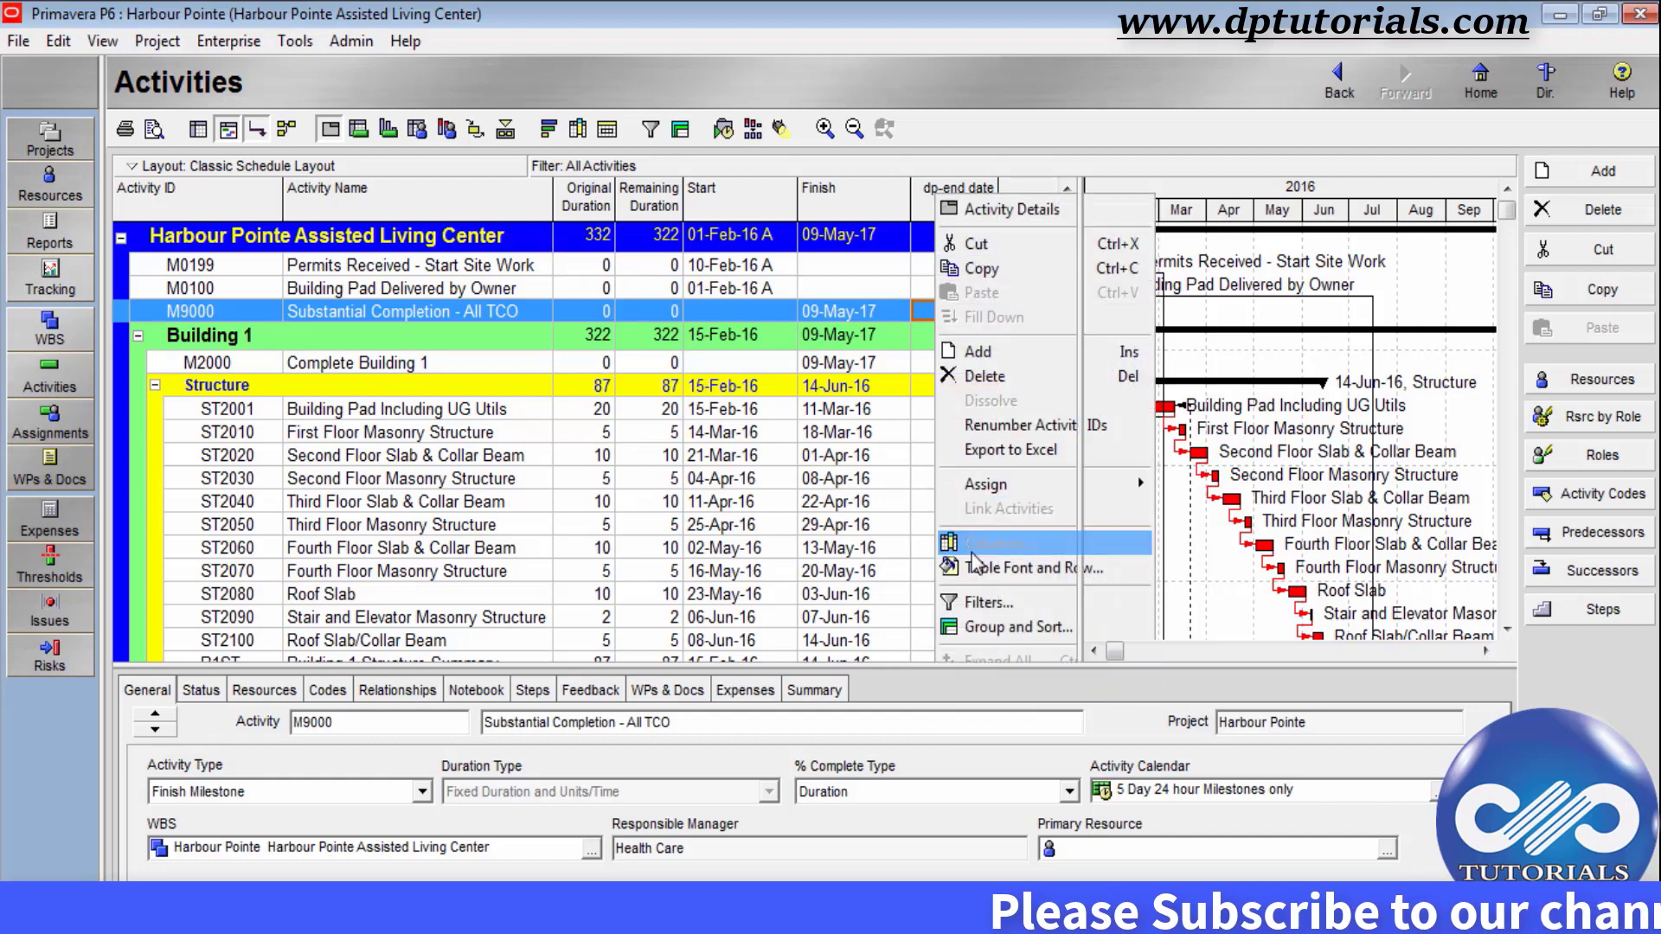
left_click(999, 544)
left_click(727, 487)
left_click(645, 483)
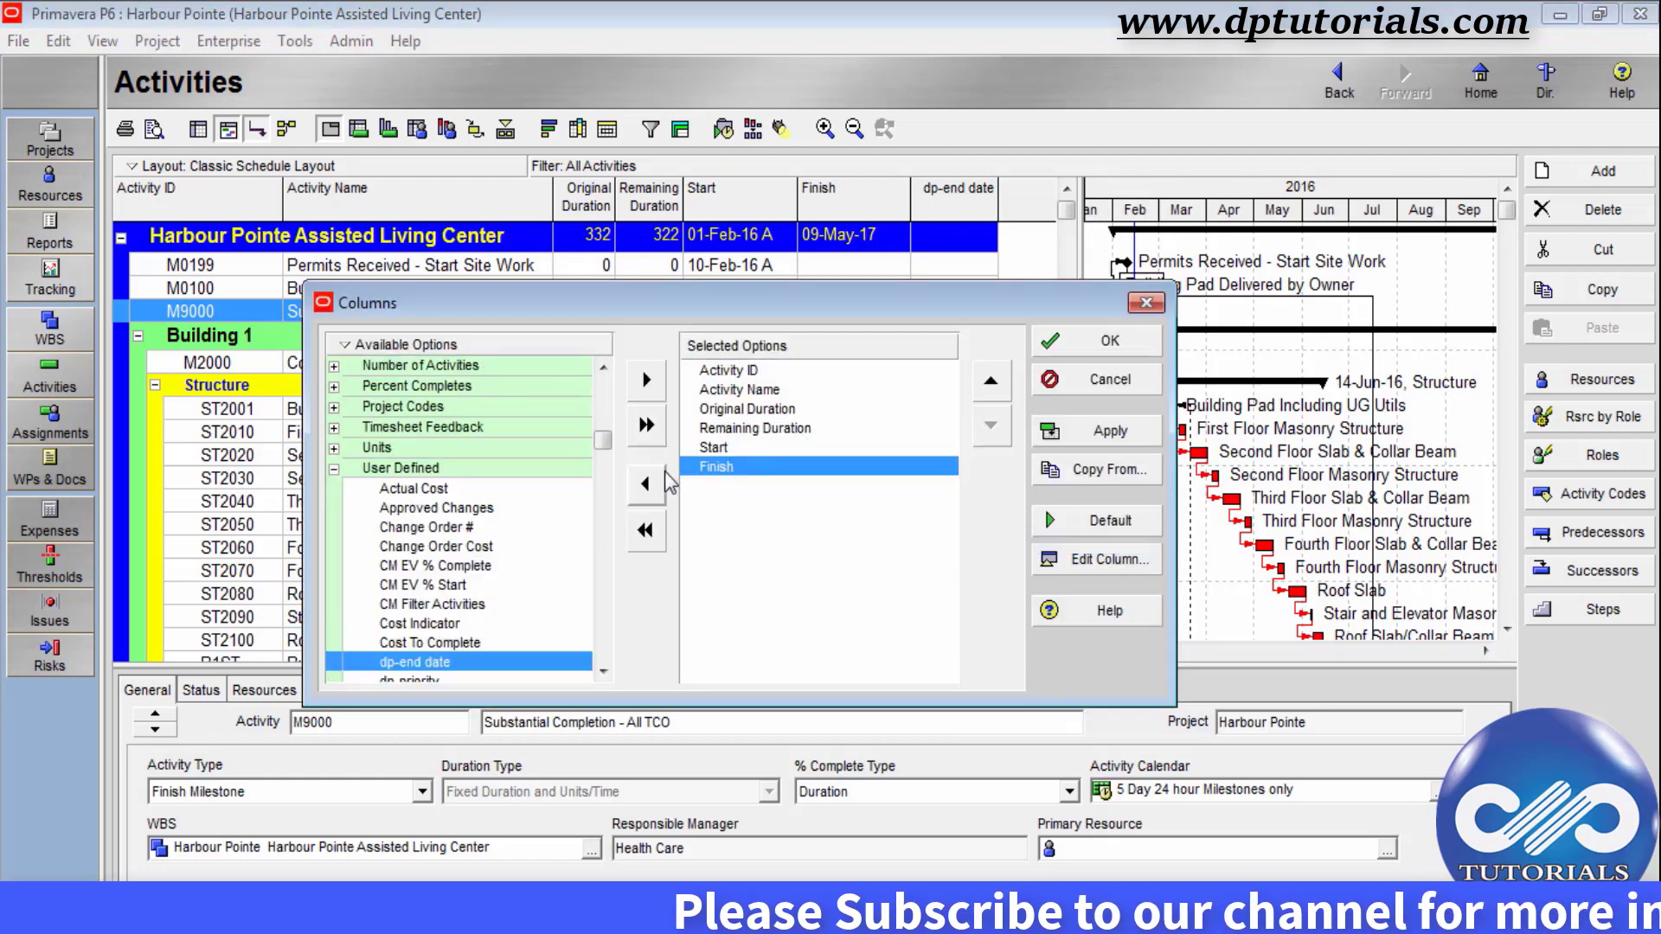
left_click(428, 677)
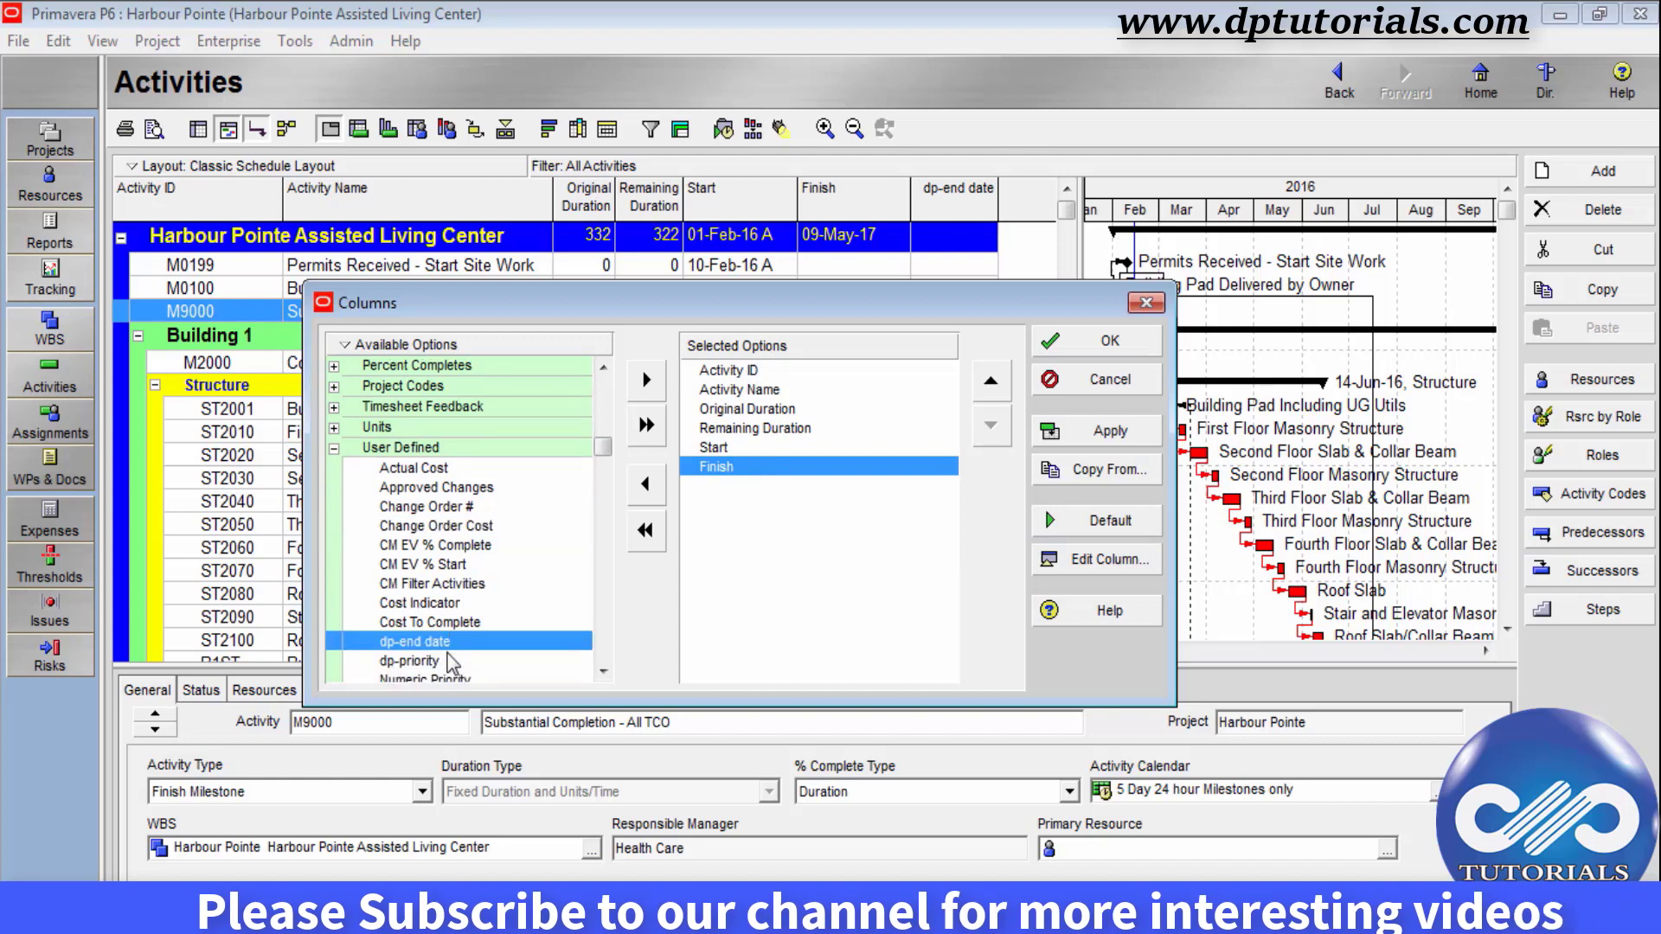
left_click(645, 380)
left_click(1112, 346)
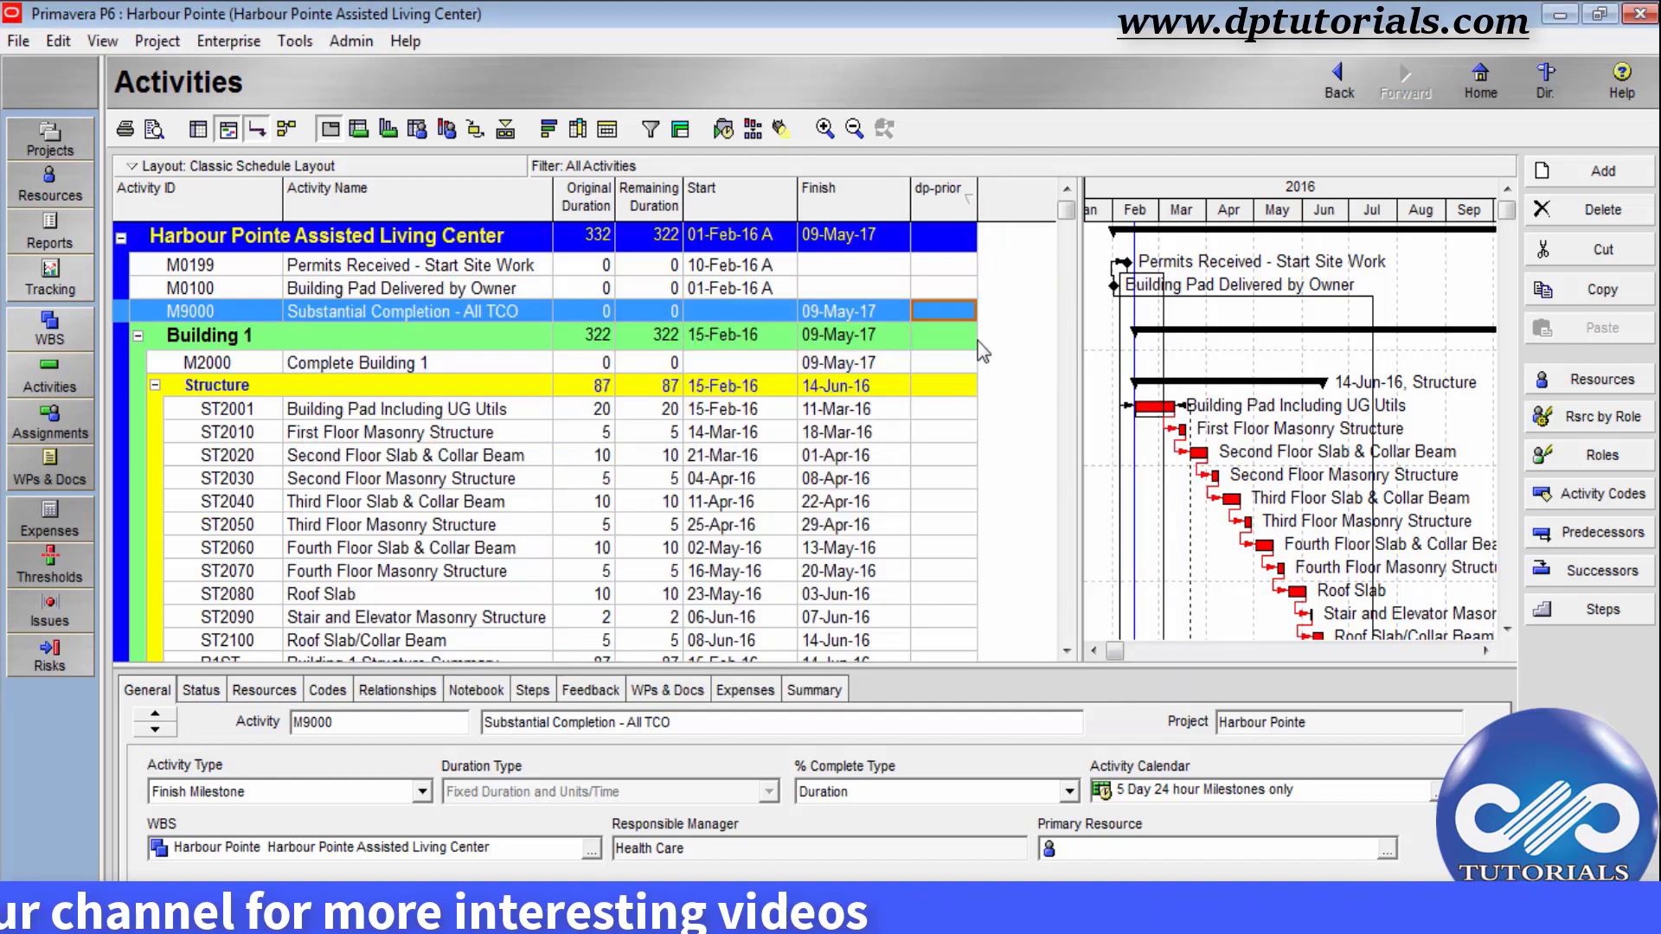
- Open the dp-priority indicator choices for activity M0199, Permits Received - Start Site Work
left_click(951, 270)
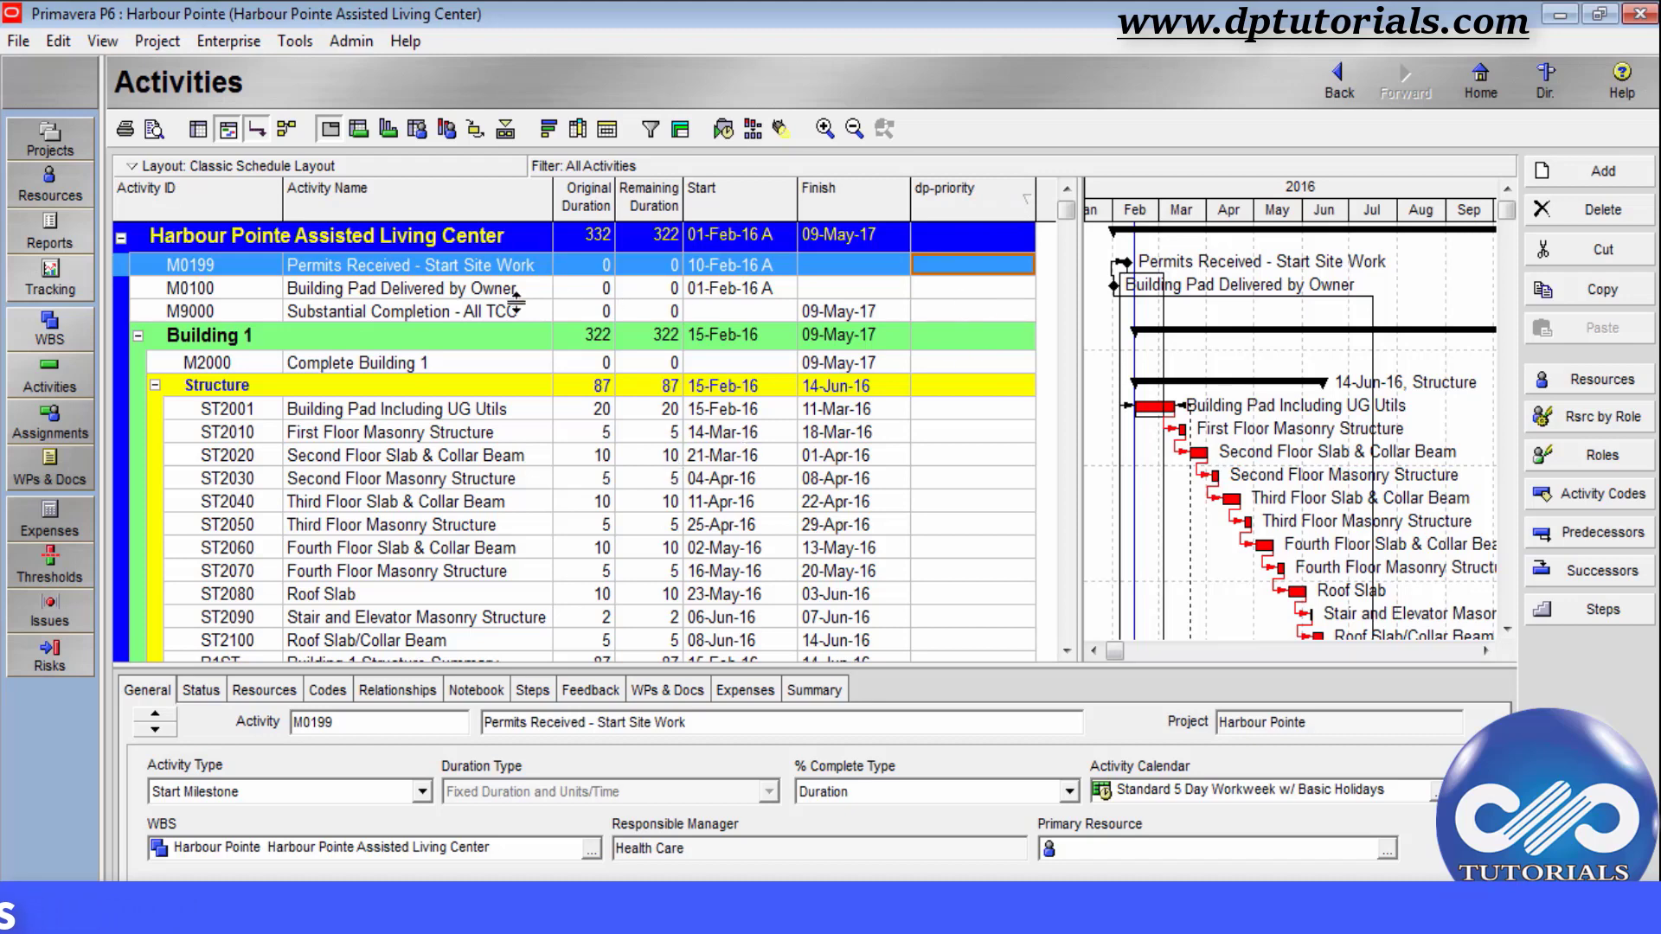
left_click(992, 268)
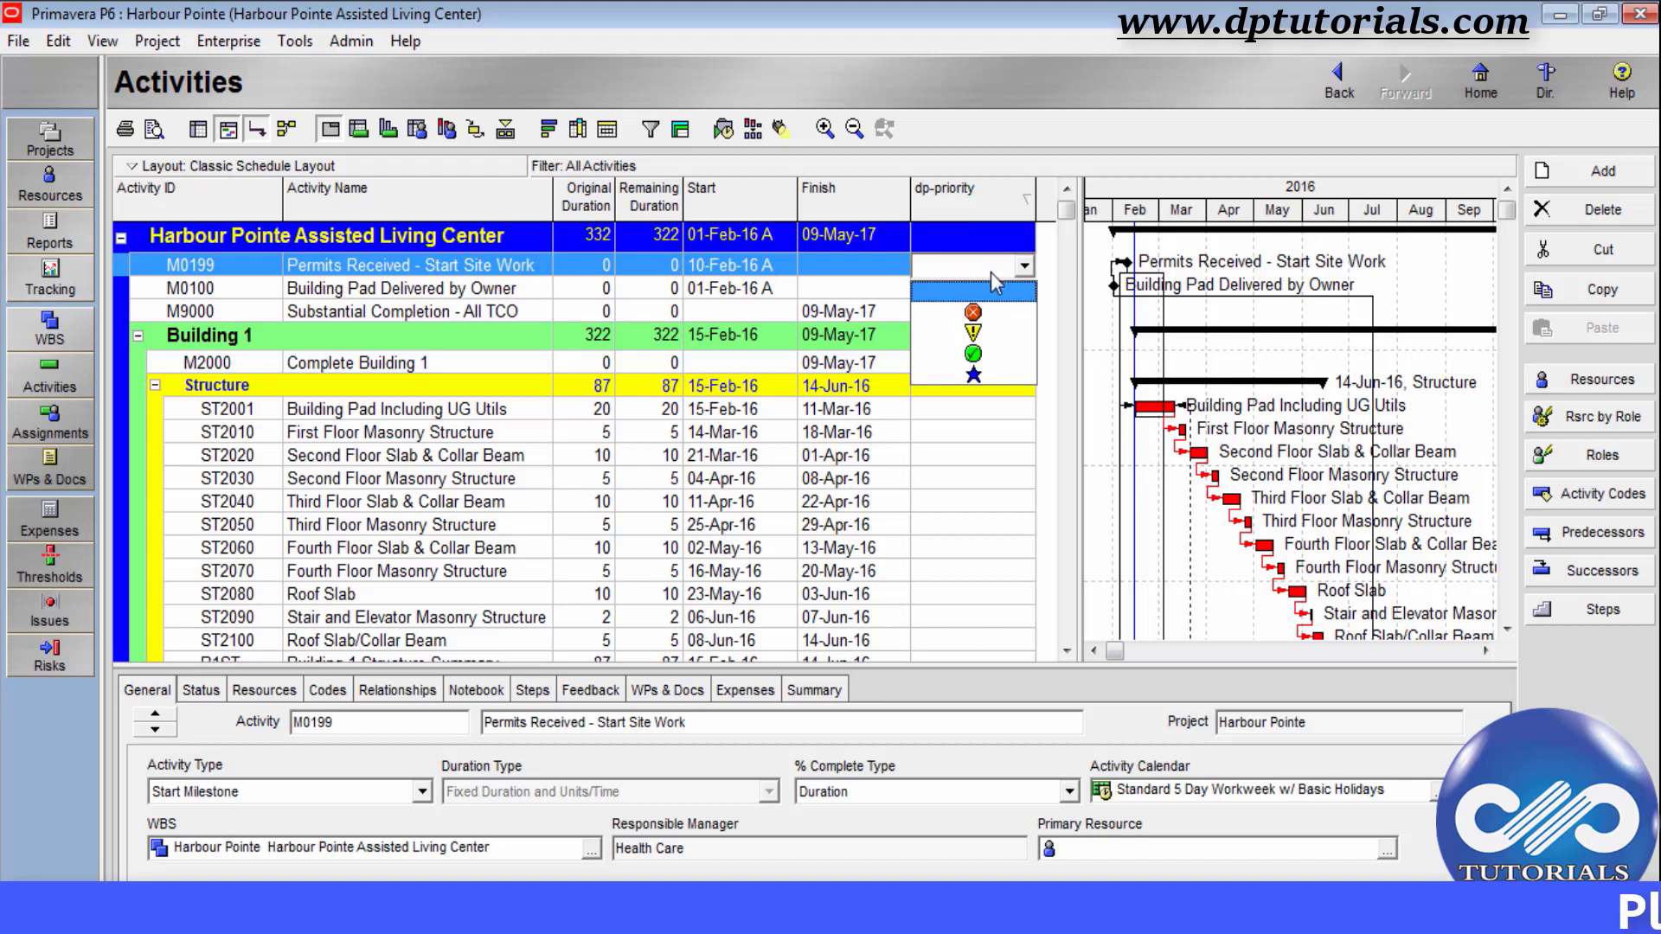